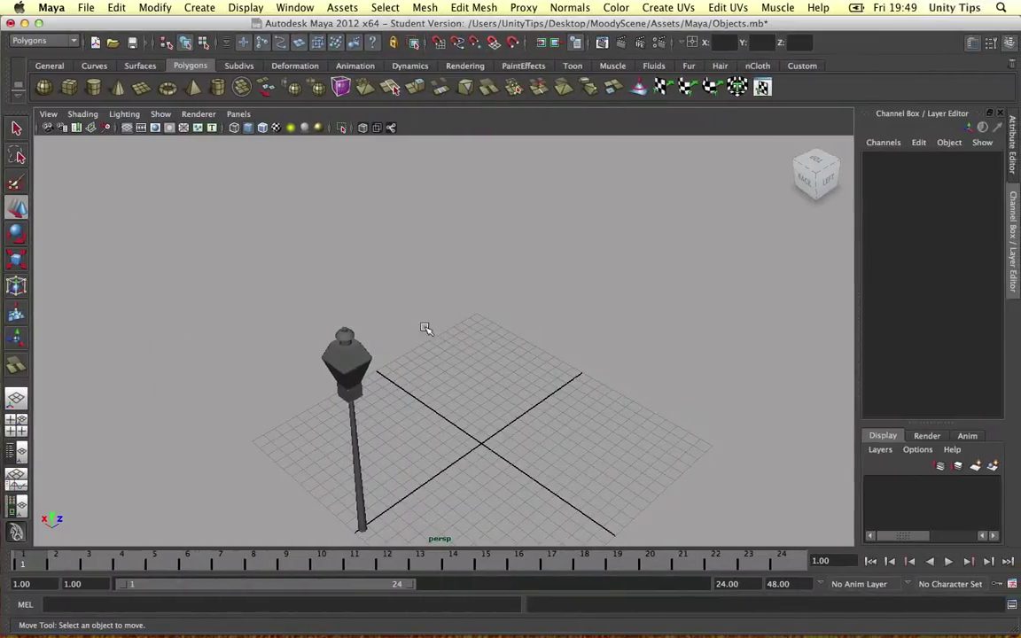
Look over the lamp post's structure and light objects and the bench.jpeg reference photo.
left_click_drag(424, 328, 327, 194, "alt")
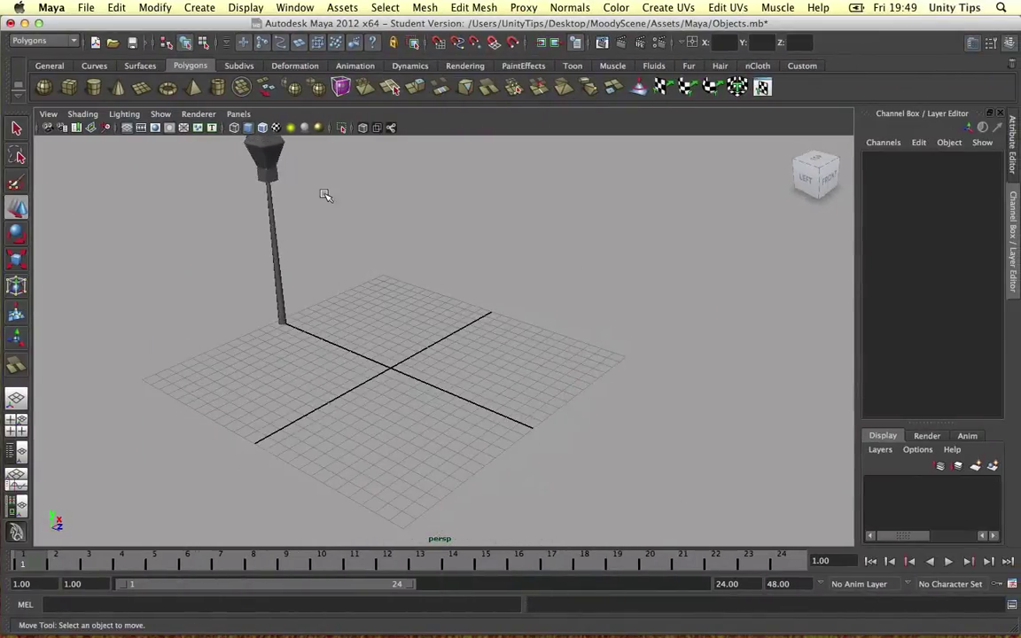
middle_click_drag(327, 194, 486, 299, "alt")
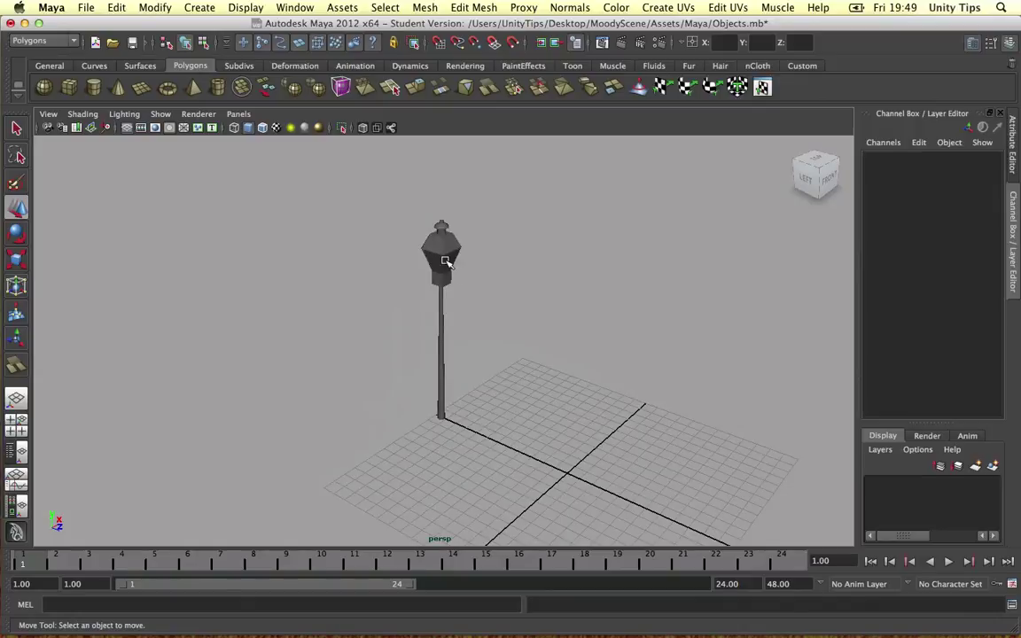
left_click(446, 262)
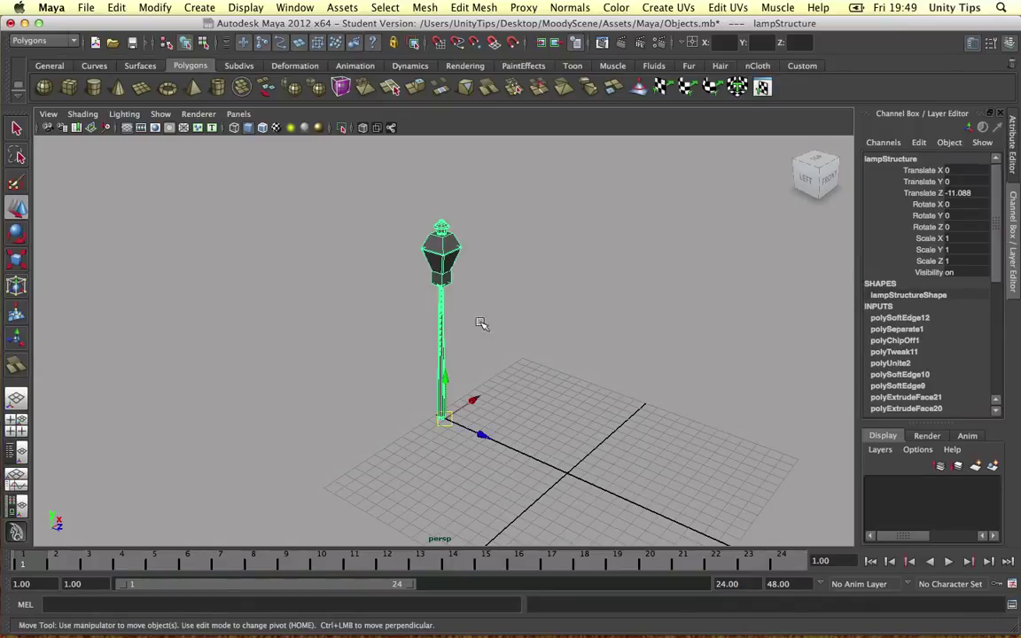
left_click_drag(480, 323, 545, 320, "alt")
key("ctrl+Right")
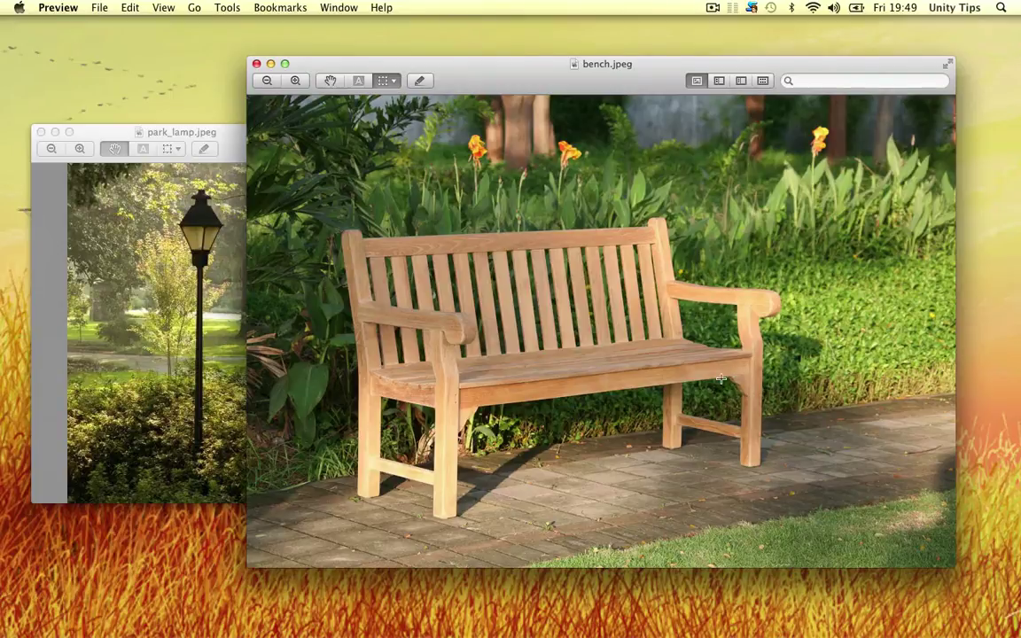
key("ctrl+Left")
scroll(643, 315, "up", 5)
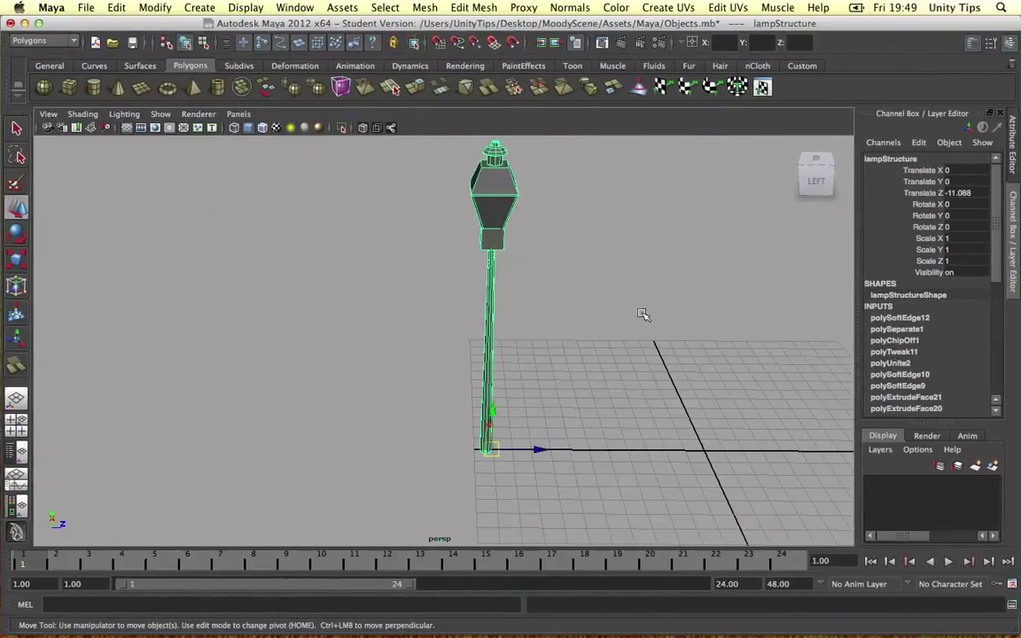
middle_click_drag(644, 315, 524, 291, "alt")
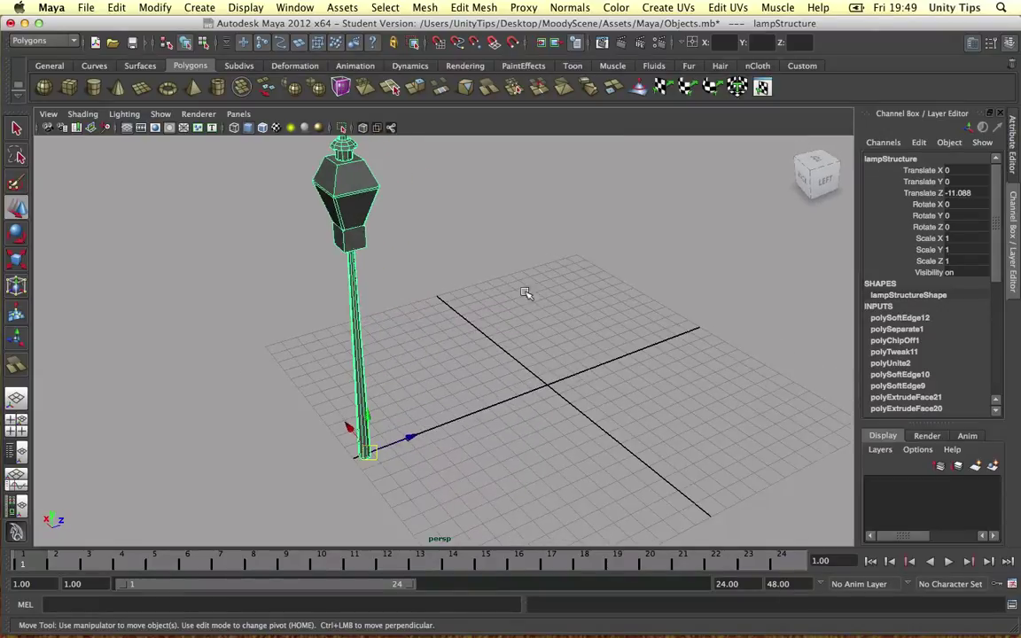
left_click(519, 280)
left_click(347, 173)
left_click(383, 178)
left_click(347, 210)
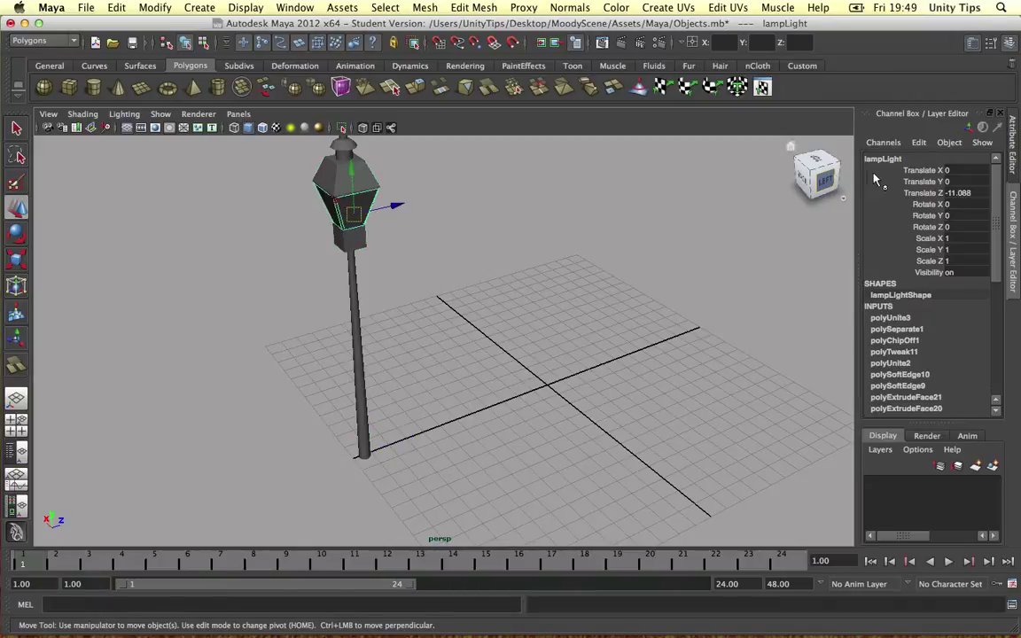
left_click(542, 246)
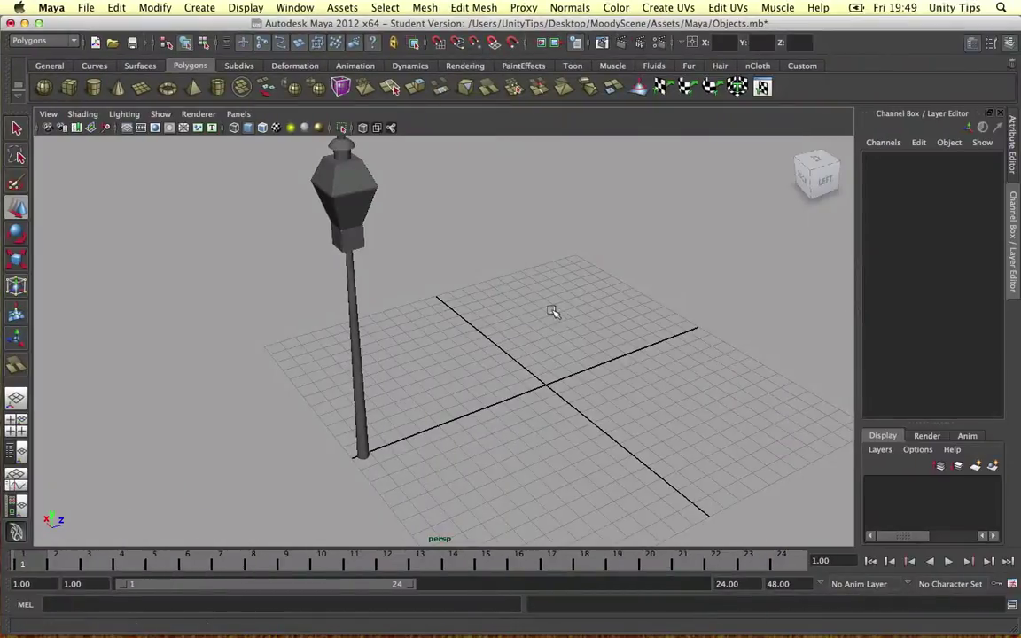
Create a polygon cylinder on the grid away from the lamp post and set its Rotate X to 90.
left_click_drag(552, 311, 483, 264, "alt")
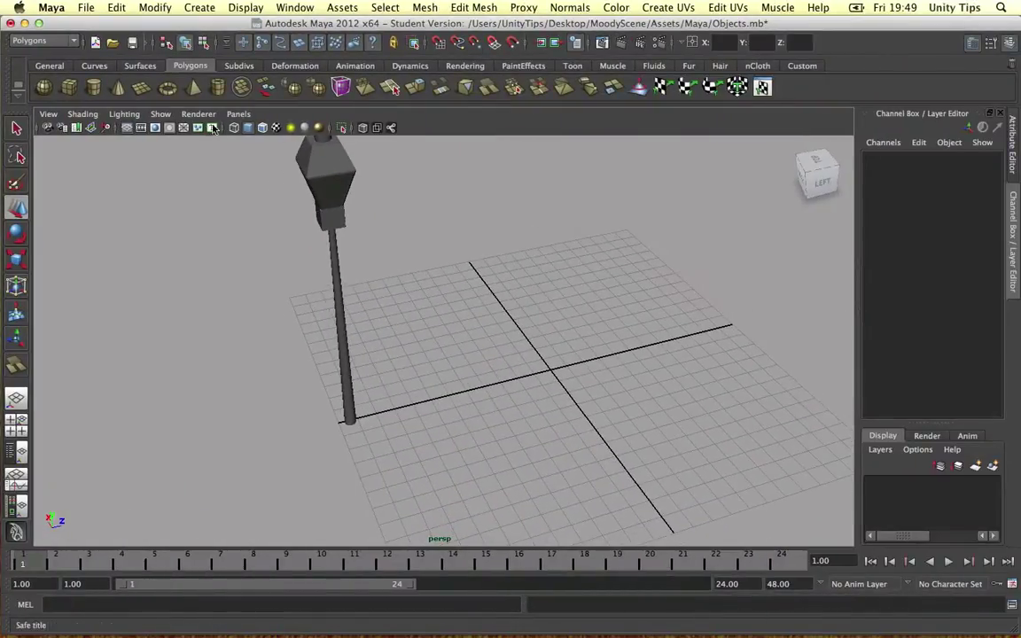
left_click(92, 91)
left_click_drag(608, 349, 616, 323)
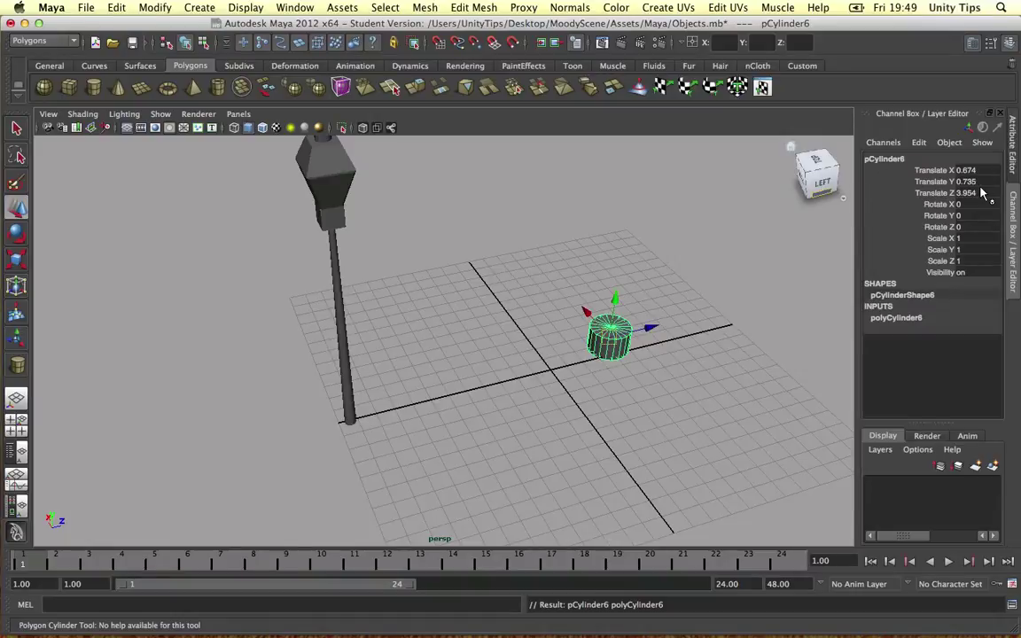
key("Return")
type("90")
key("Return")
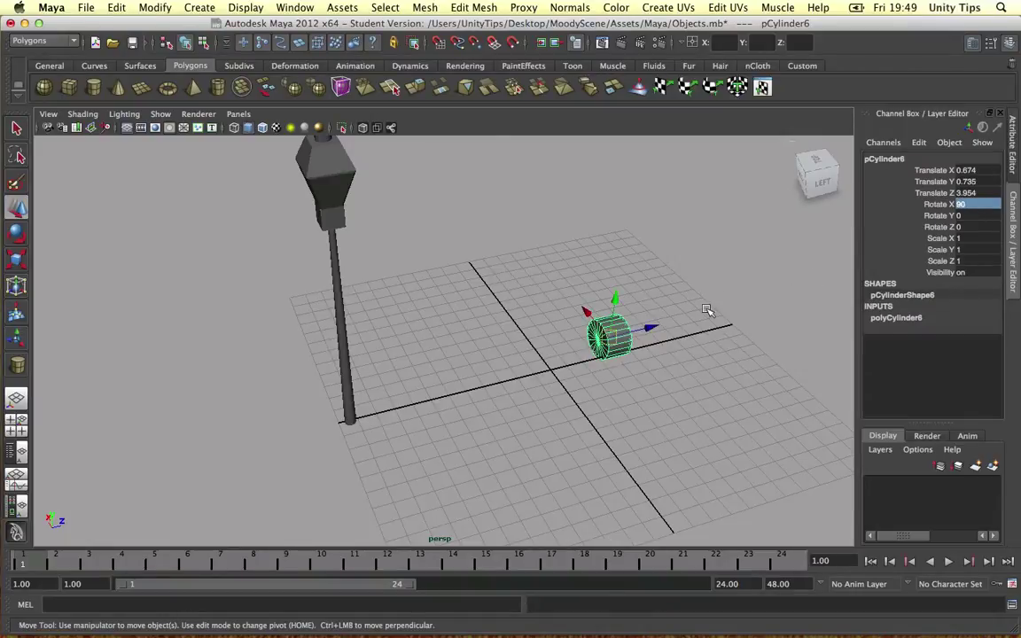
Shrink the cylinder to a scale of about 0.585 with Scale Y about 0.455, and raise it to about Y 4.233, Z 1.244.
key("r")
left_click_drag(663, 326, 617, 247)
key("w")
left_click_drag(653, 280, 573, 298)
key("t")
key("r")
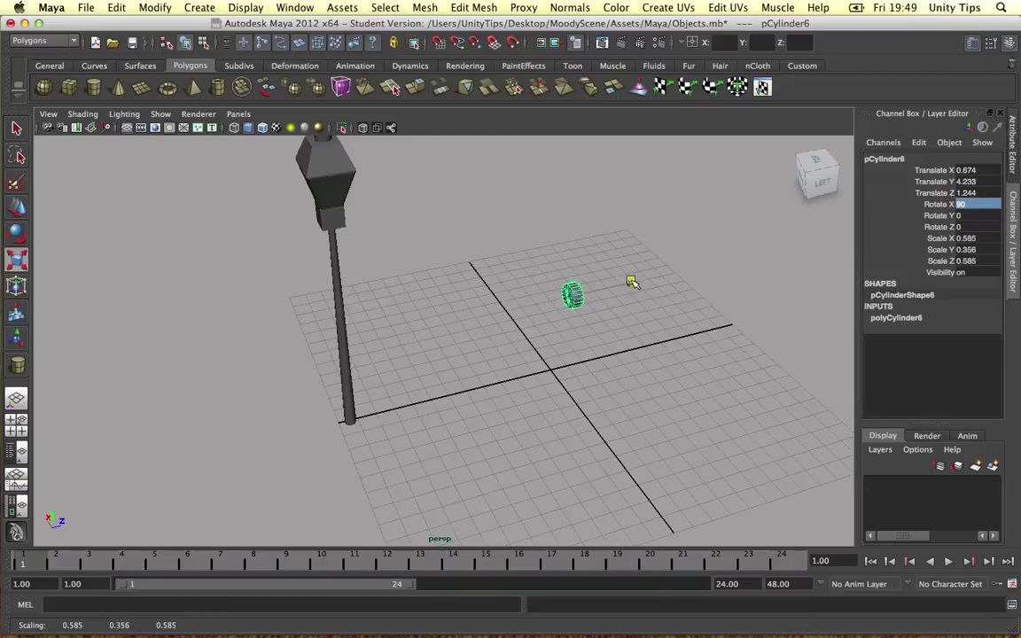
left_click_drag(643, 282, 646, 281)
Extrude the adjacent rim faces on the cylinder's upper side outward along X to form a long armrest.
key("f")
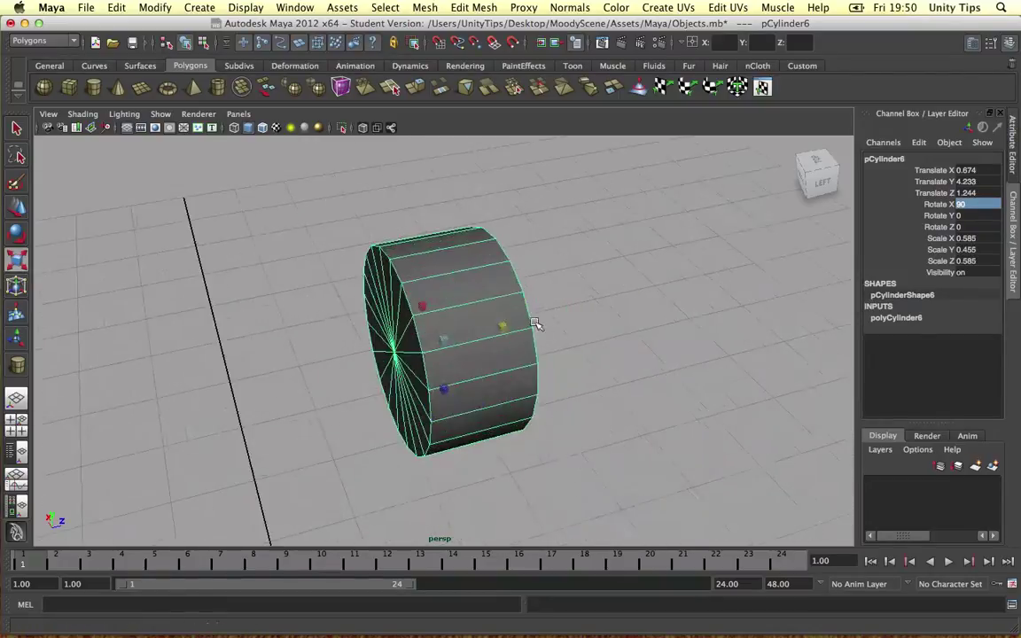
left_click_drag(538, 324, 509, 310, "alt")
right_click_drag(454, 277, 428, 323)
left_click_drag(428, 323, 428, 279, "alt")
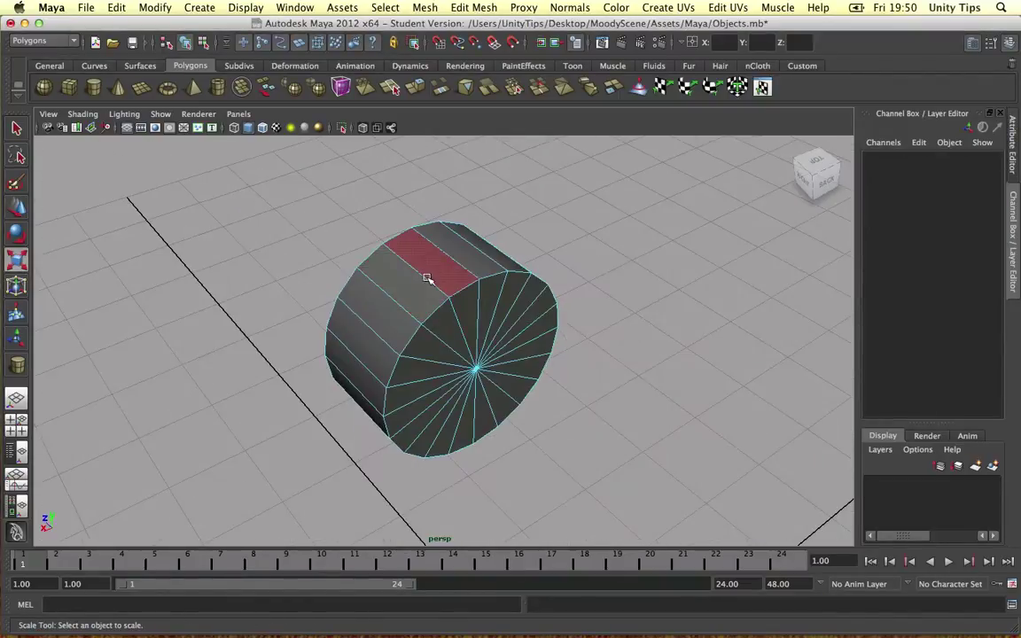
left_click(428, 278)
left_click(399, 282, "shift")
left_click(374, 315, "shift")
left_click(363, 340, "shift")
left_click_drag(544, 340, 513, 298, "alt")
left_click(337, 325, "shift")
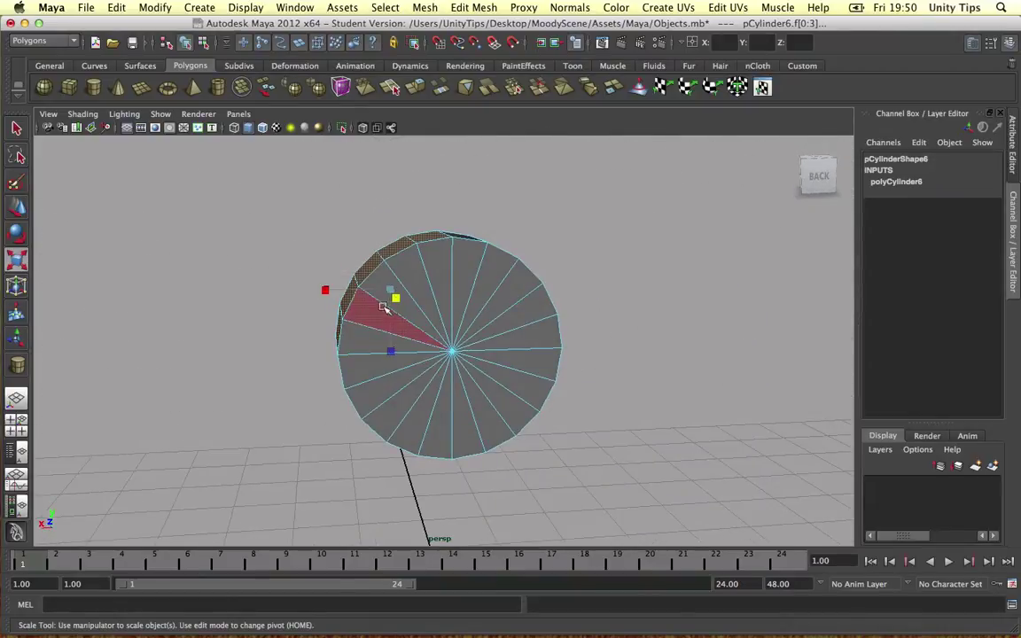
left_click_drag(383, 303, 420, 319, "alt")
scroll(419, 319, "down", 5)
right_click_drag(404, 309, 407, 335, "shift")
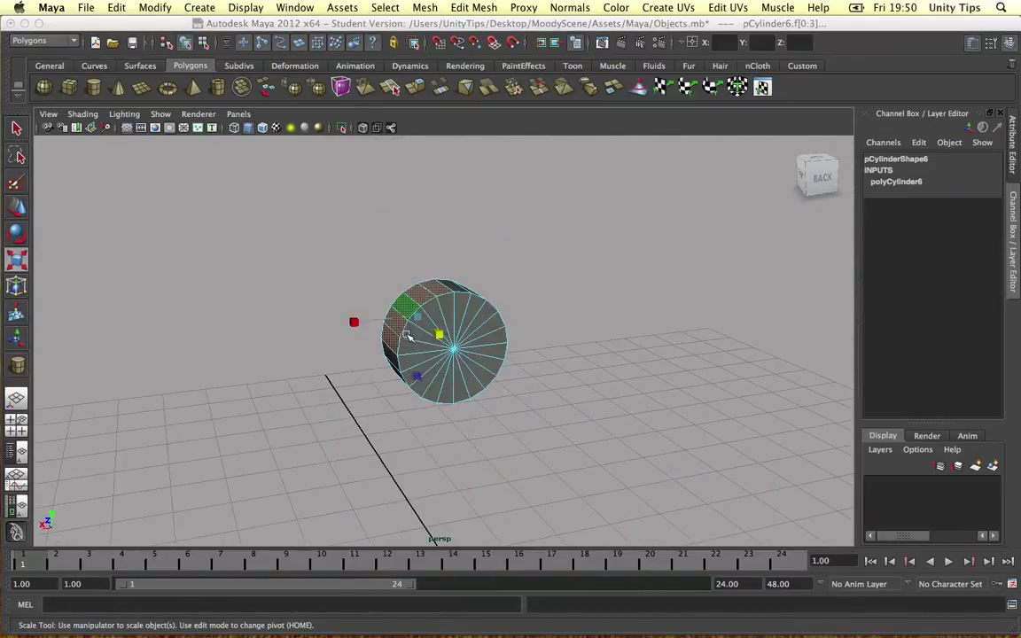
left_click(250, 338)
key("super+z")
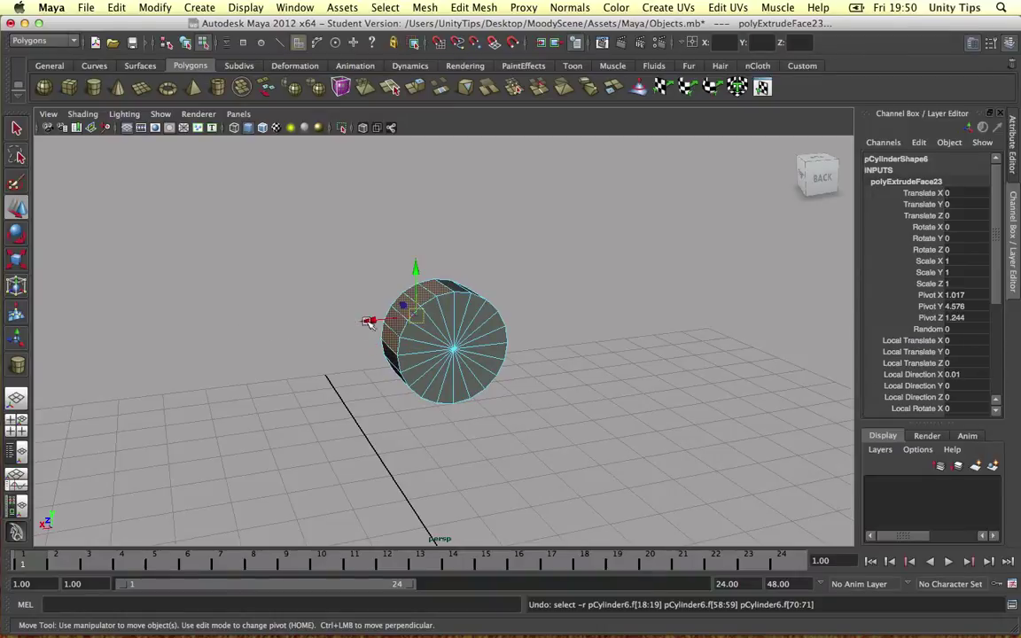
left_click_drag(371, 323, 181, 335)
Lengthen the armrest and flatten its rounded end faces into a vertical plane.
middle_click_drag(474, 300, 603, 266, "alt")
scroll(433, 290, "down", 3)
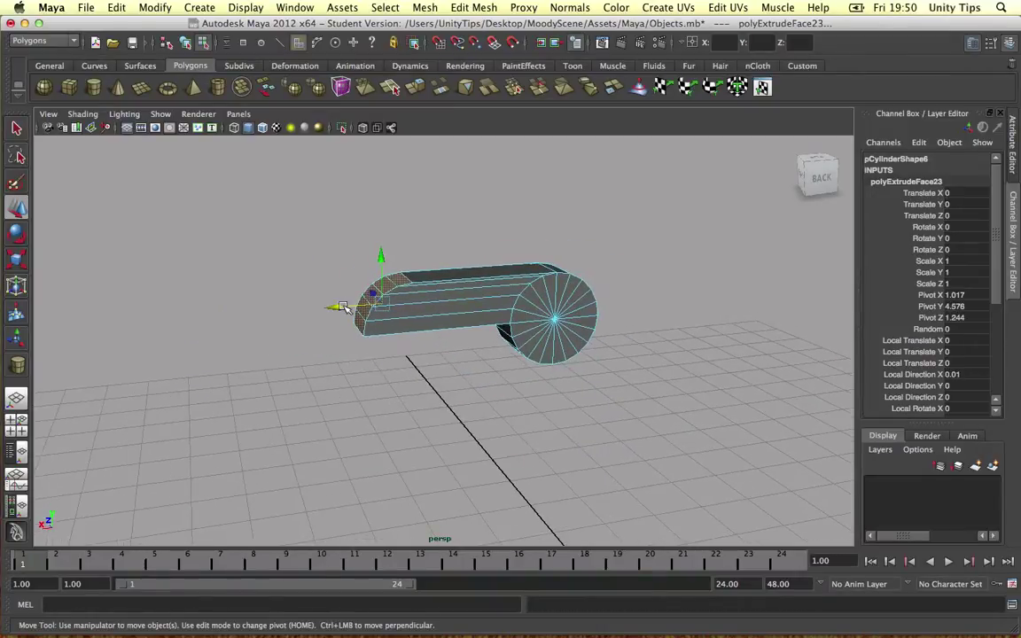
left_click_drag(345, 308, 449, 316)
key("r")
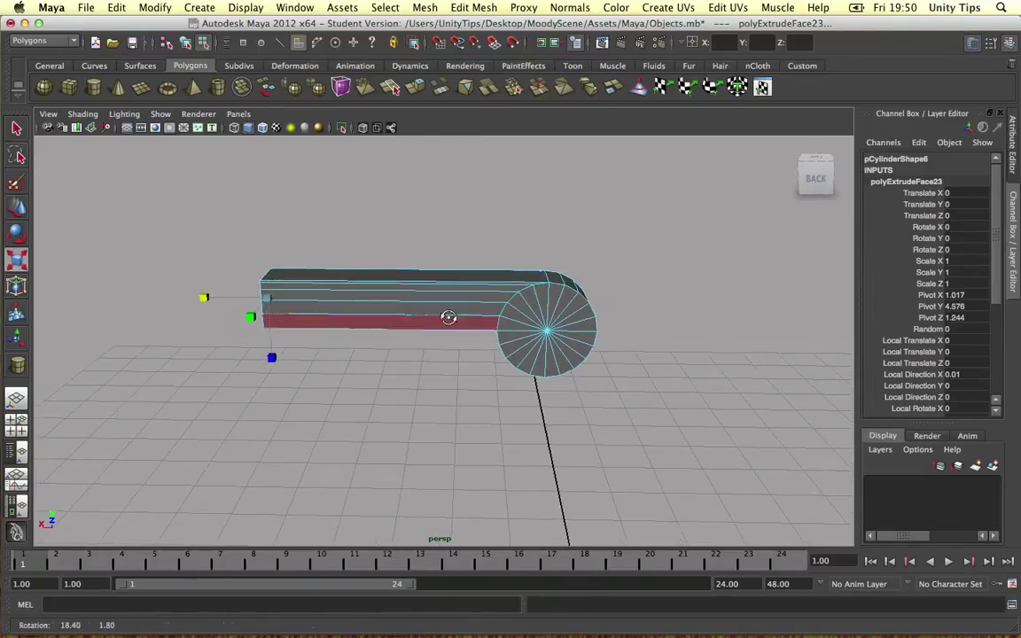
Try to cut across the armrest in the perspective view with the Cut Faces Tool while the end faces are selected.
left_click(486, 89)
left_click_drag(446, 293, 536, 283)
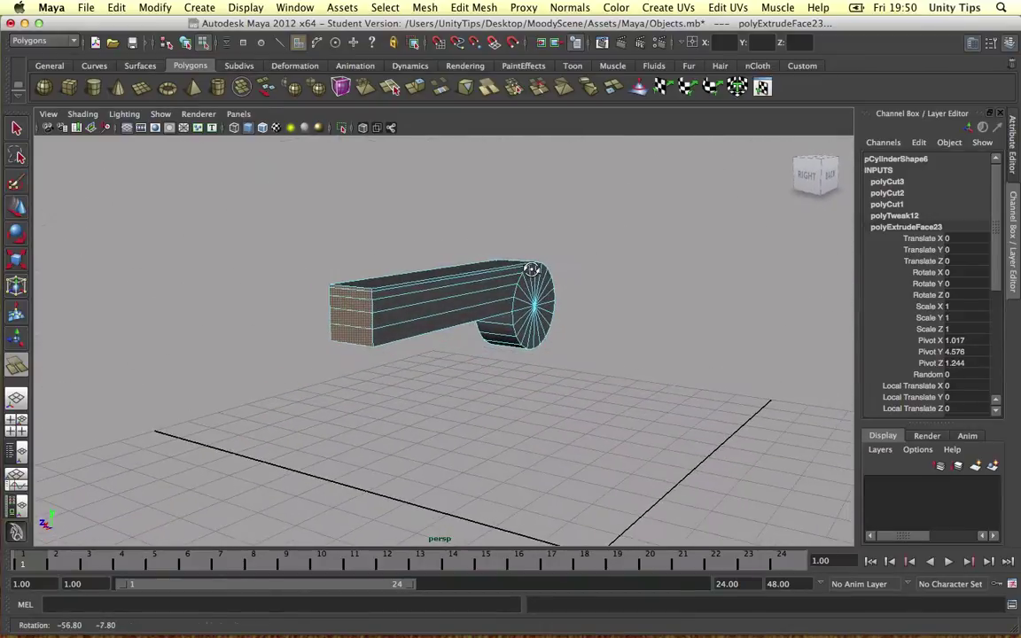
key("super+z")
right_click_drag(486, 298, 554, 282)
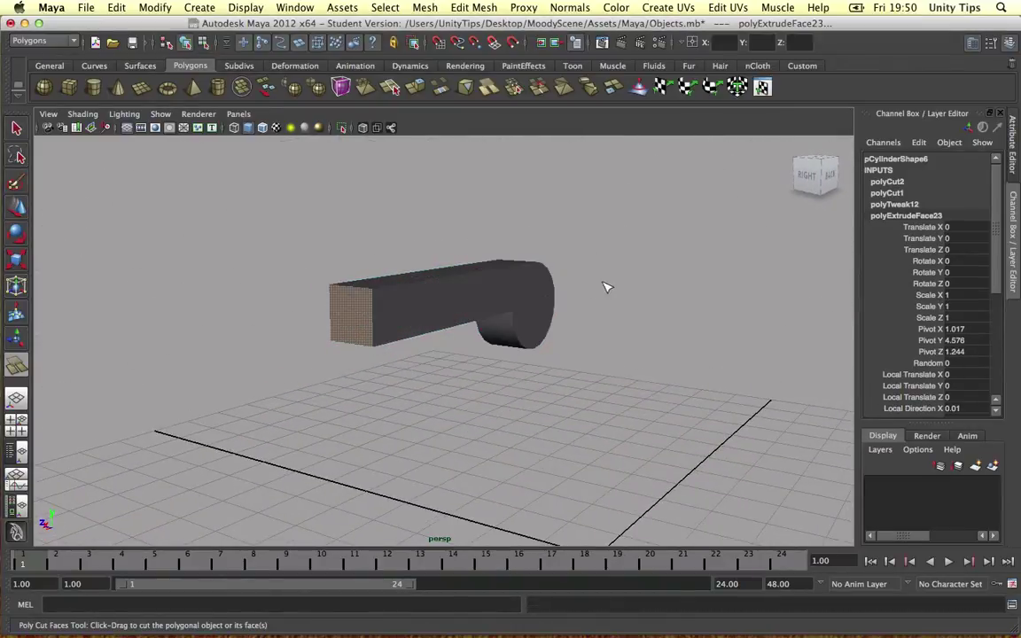
left_click(603, 287)
left_click(479, 294)
left_click(424, 309)
right_click_drag(425, 309, 479, 291)
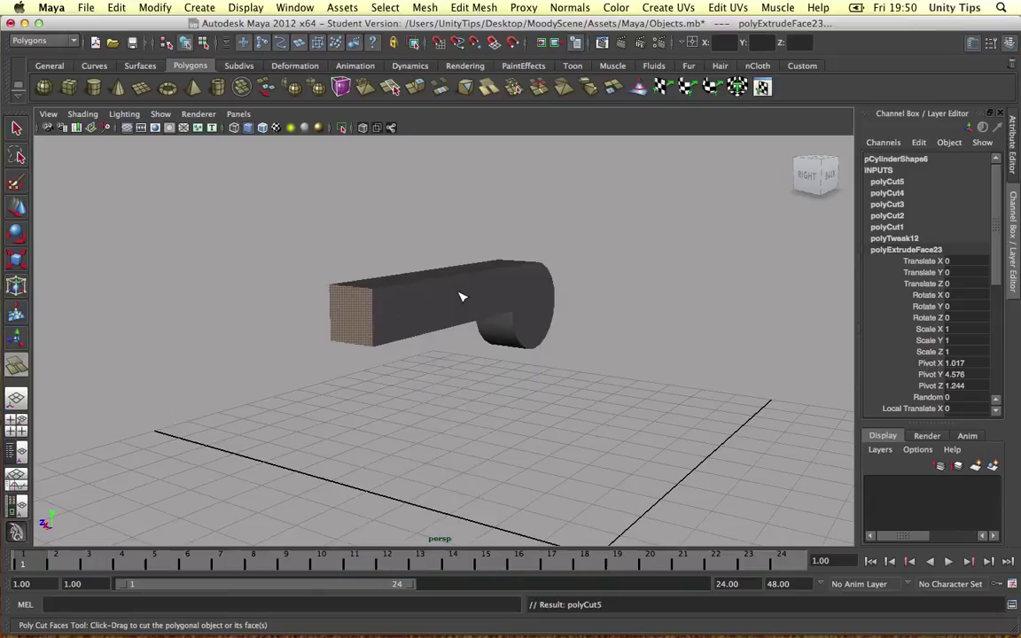
Try a cut across the whole armrest object in the perspective view, and undo it.
key("w")
left_click_drag(609, 359, 482, 169, "alt")
left_click(486, 89)
left_click_drag(484, 283, 487, 289)
left_click_drag(554, 307, 512, 305, "alt")
key("super+z")
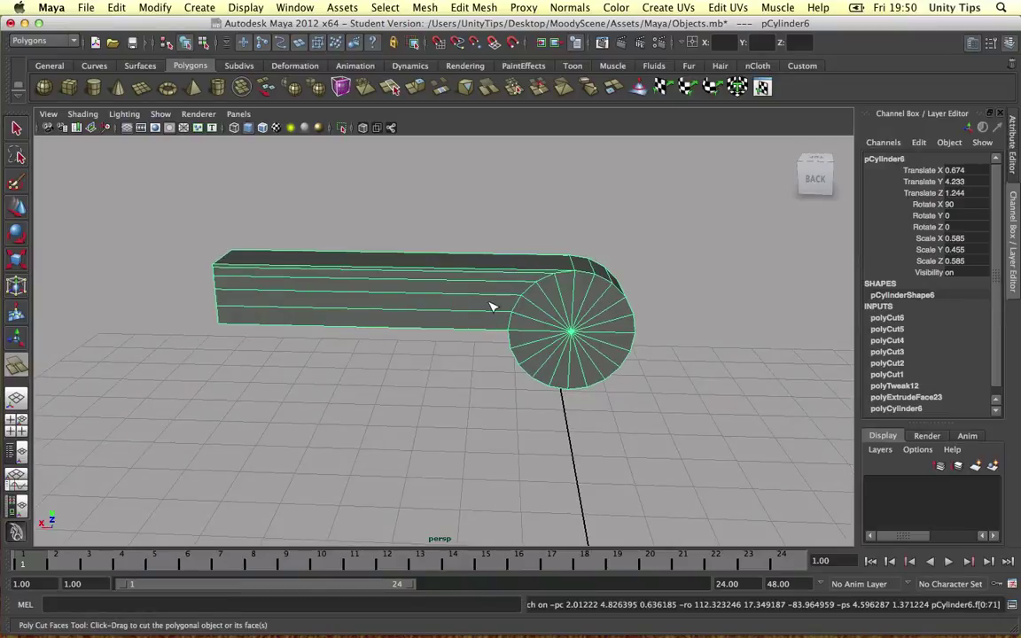
Show all four views and make two vertical cuts across the middle of the armrest in the front view.
key("space")
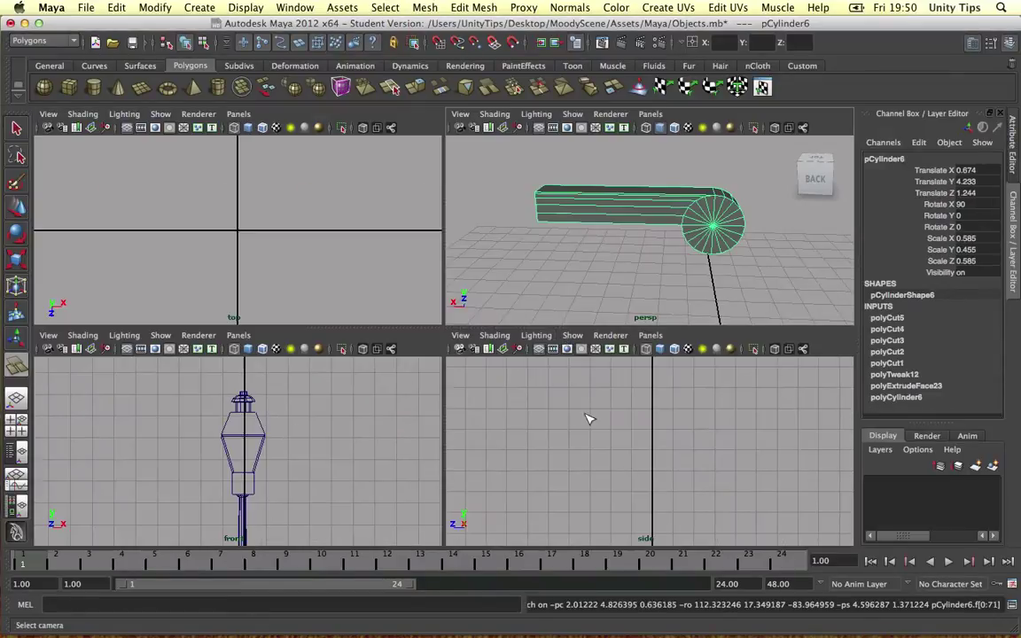
scroll(623, 423, "down", 4)
scroll(574, 415, "up", 1)
scroll(574, 416, "down", 3)
middle_click_drag(698, 451, 744, 383, "alt")
left_click_drag(357, 276, 319, 270)
scroll(316, 270, "down", 5)
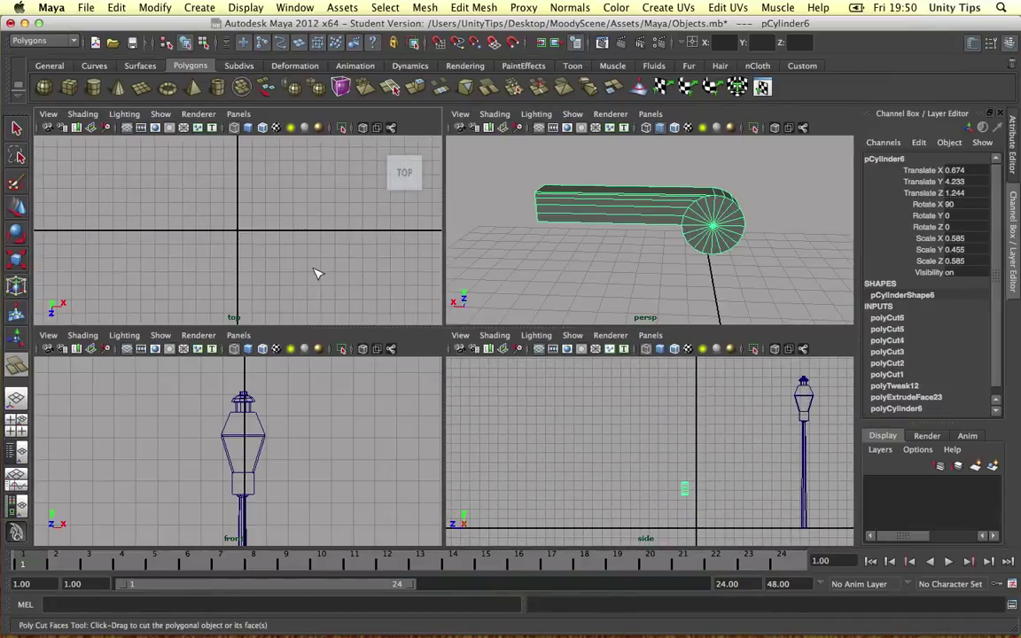
scroll(329, 296, "down", 5)
key("super+z")
middle_click_drag(382, 432, 330, 310, "alt")
scroll(352, 419, "down", 5)
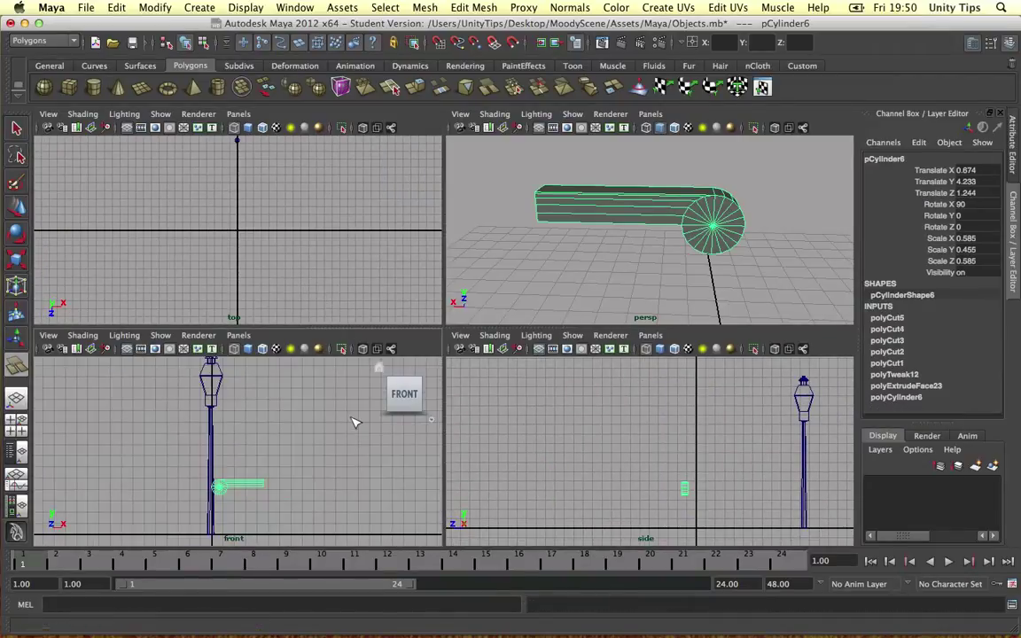
middle_click_drag(327, 432, 369, 397, "alt")
scroll(331, 444, "up", 5)
mouse_move(323, 440)
left_mouse_down()
mouse_move(323, 456)
mouse_move(339, 445)
left_mouse_up()
In the full perspective view, select the vertices of both cuts and move them along X toward the armrest's rounded end.
right_click(656, 205)
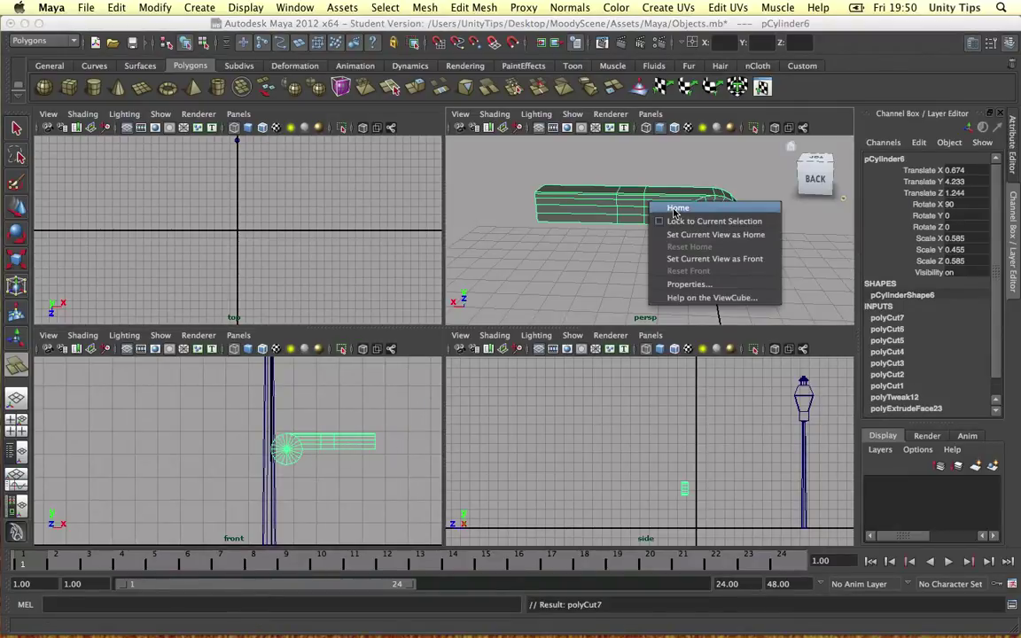
left_click(658, 207)
key("space")
key("space")
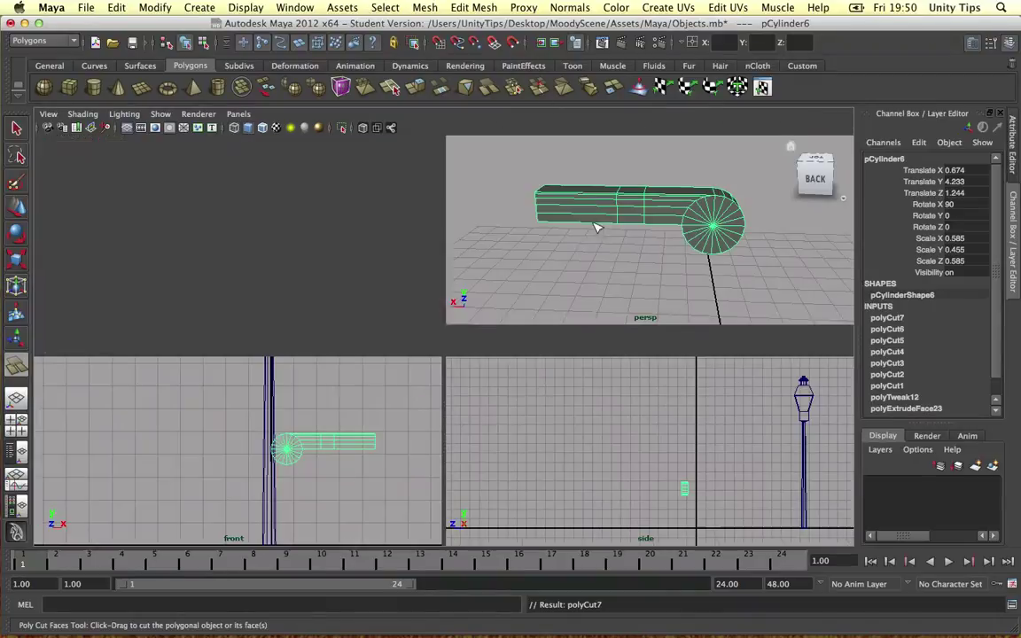
key("space")
right_click(454, 256)
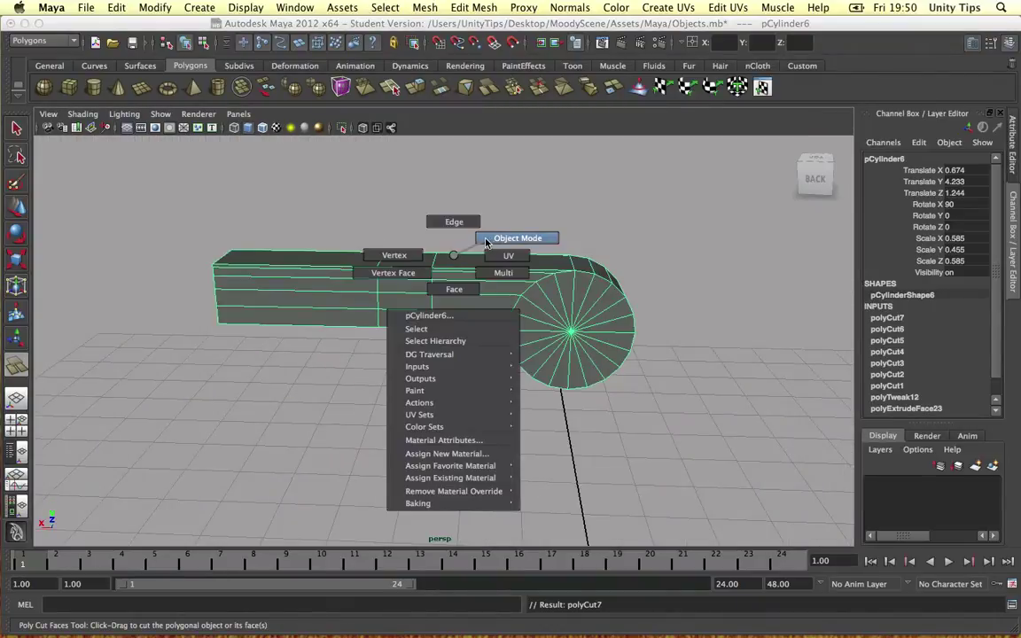
right_click_drag(485, 242, 411, 252)
left_click_drag(446, 245, 428, 297, "alt")
key("w")
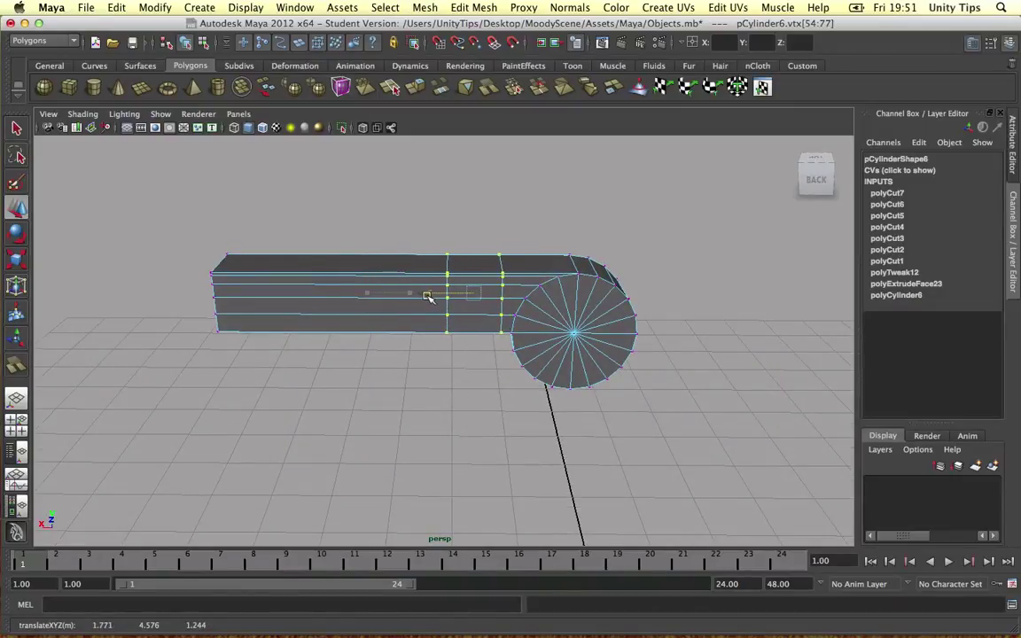
Following the bench photo, extrude the armrest's underside face between the two cuts downward to start the front leg.
key("ctrl+Right")
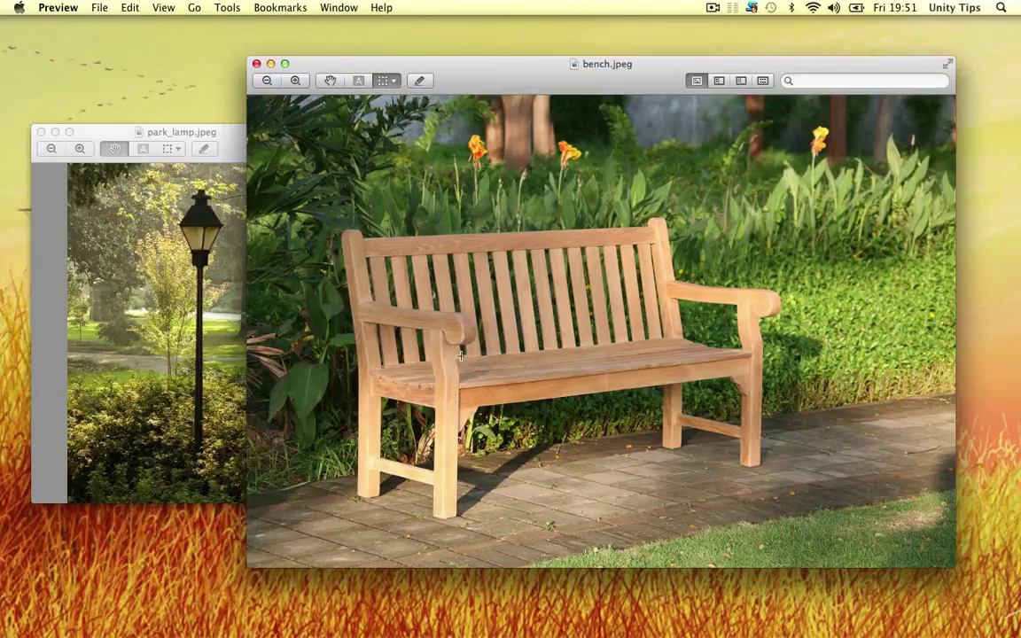
key("ctrl+Left")
left_click_drag(550, 339, 530, 234, "alt")
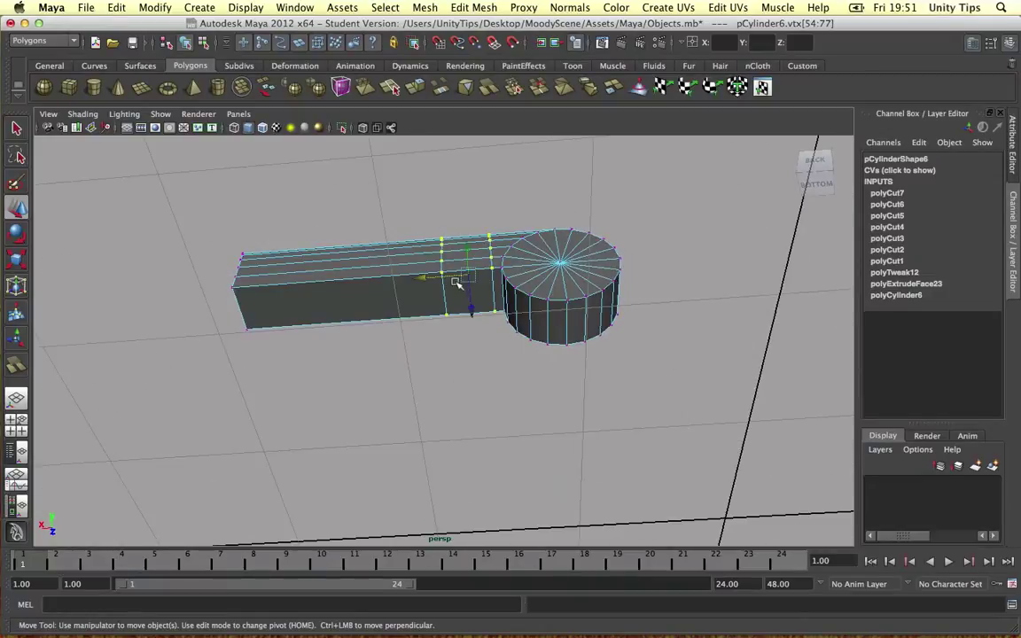
right_click(460, 294)
right_click_drag(460, 294, 460, 329)
left_click(461, 304)
left_click_drag(498, 303, 505, 335, "alt")
right_click_drag(446, 302, 447, 335, "shift")
left_click_drag(465, 346, 472, 410)
Extrude the front leg's bottom face down by another short segment and shift its end toward the armrest's rounded end.
key("g")
key("g")
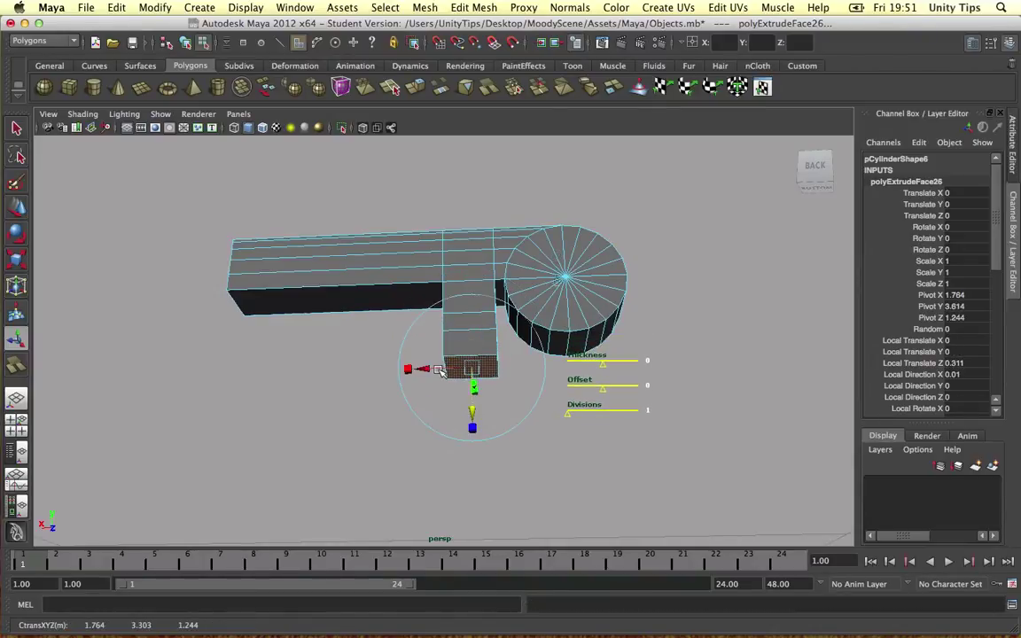
left_click_drag(441, 371, 449, 370)
Curve the front leg forward with two more short downward extrusions, offsetting their end faces by -0.165 and -0.226 in local X.
key("g")
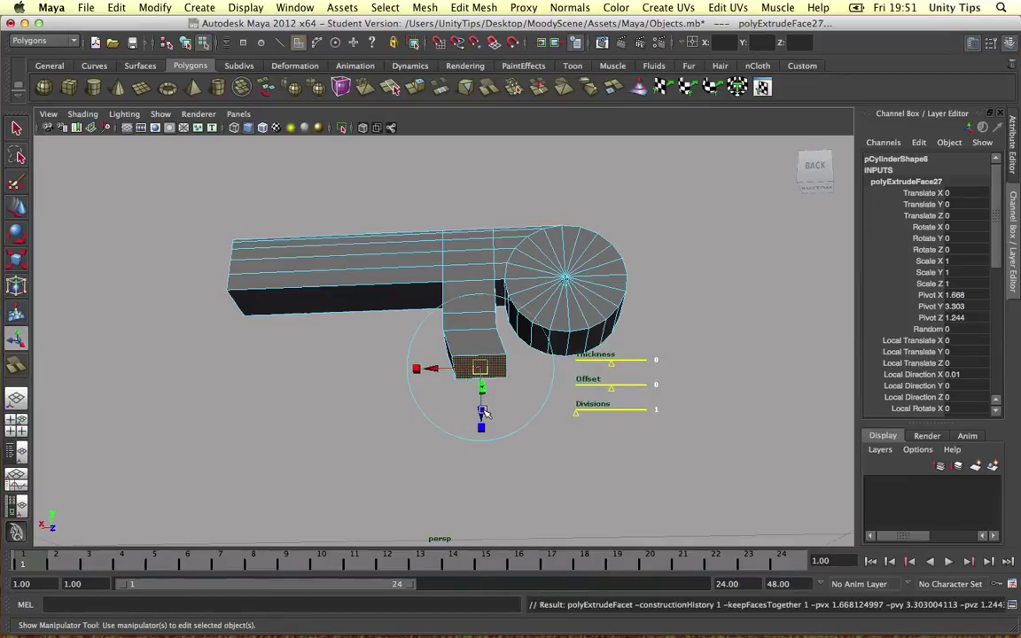
left_click_drag(483, 412, 484, 429)
left_click_drag(438, 382, 451, 380)
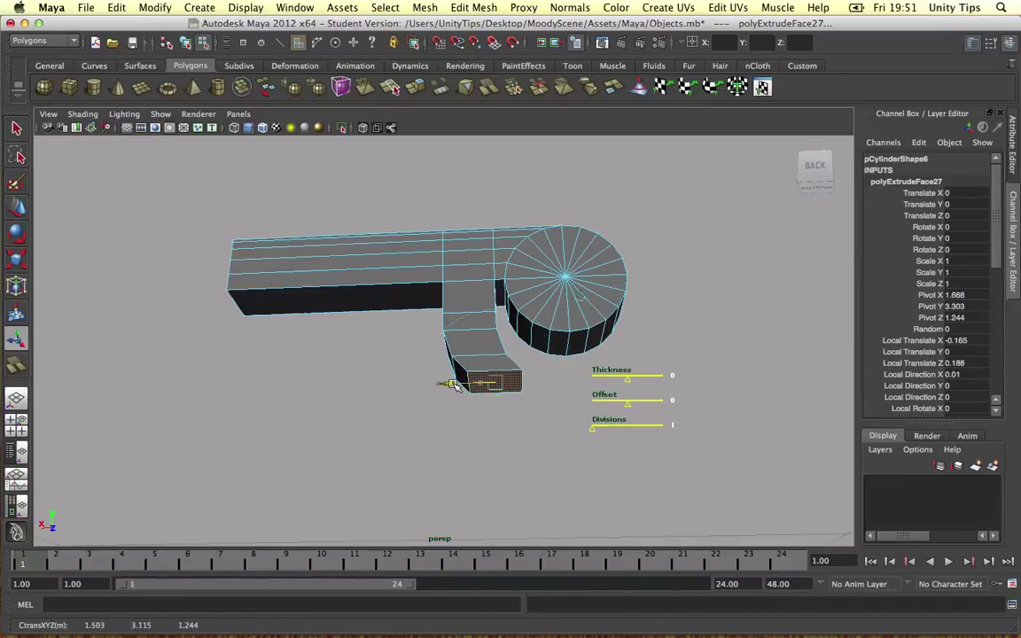
key("g")
left_click_drag(494, 422, 494, 446)
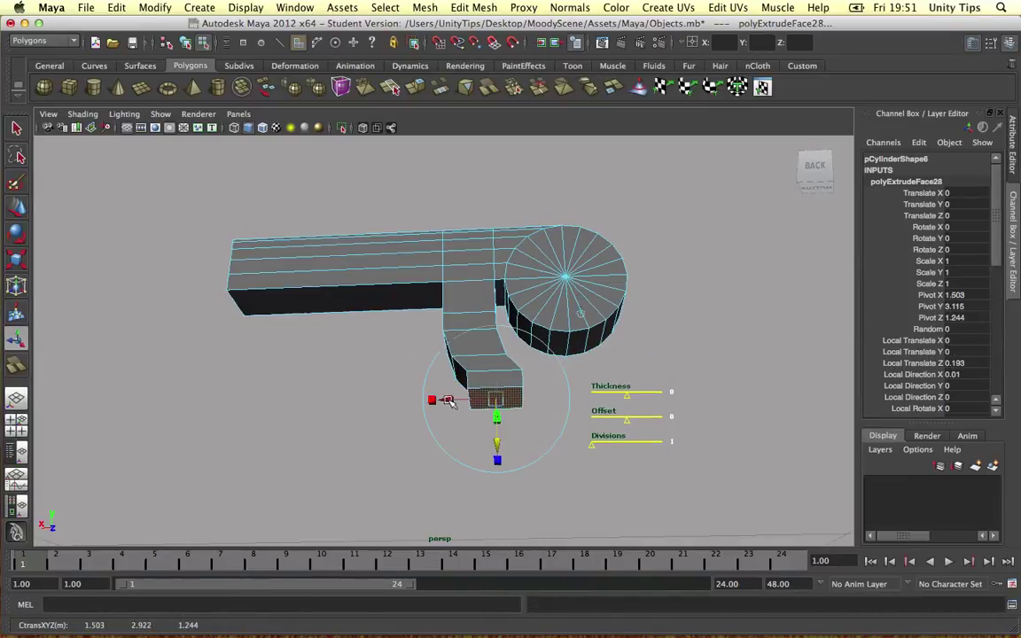
left_click_drag(450, 401, 471, 406)
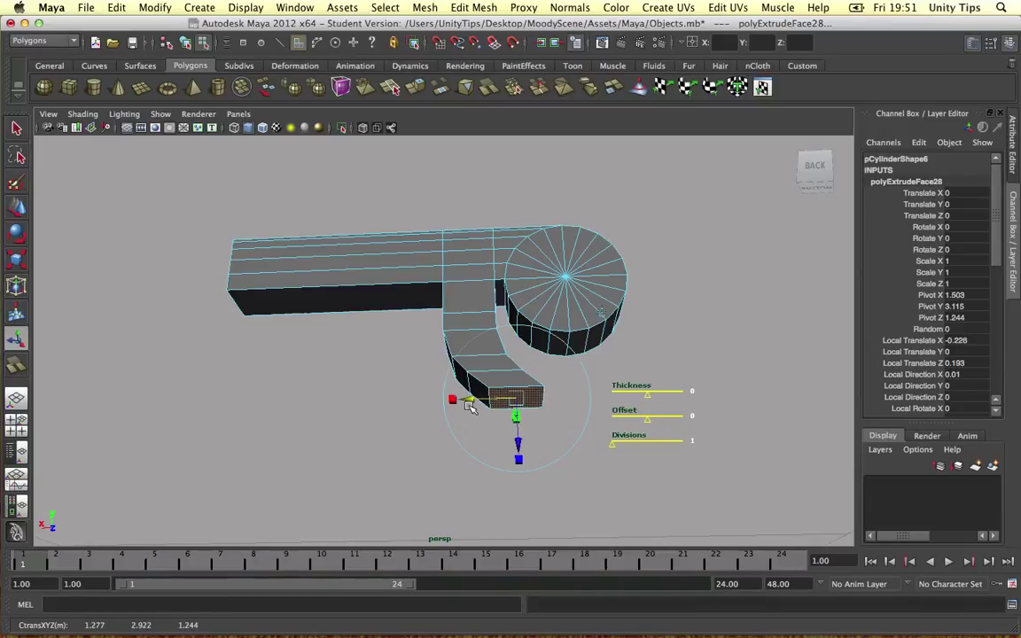
right_click(517, 375)
left_click(515, 341)
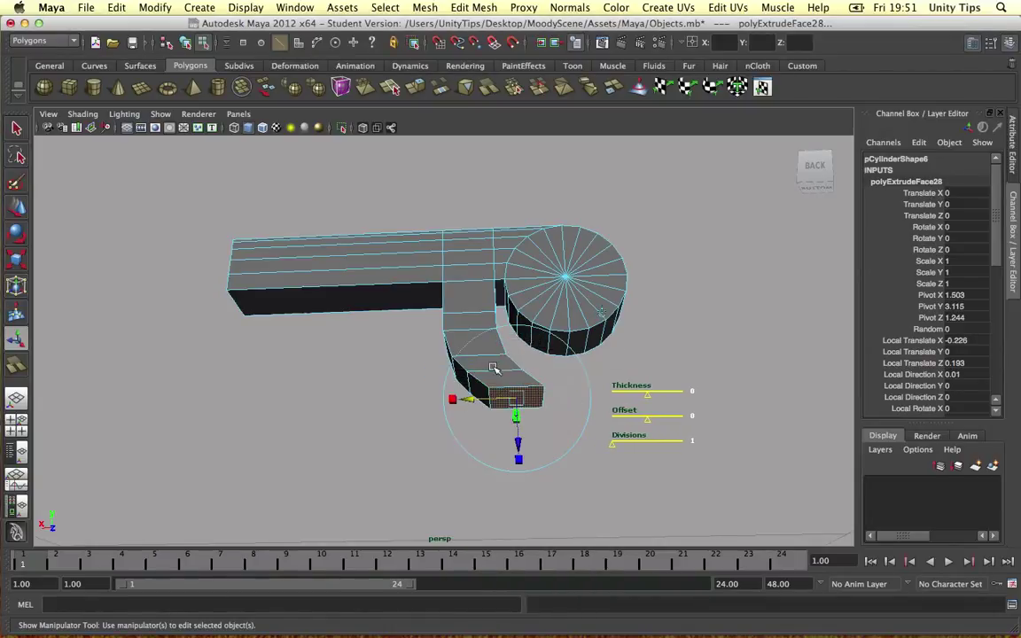
left_click(490, 371)
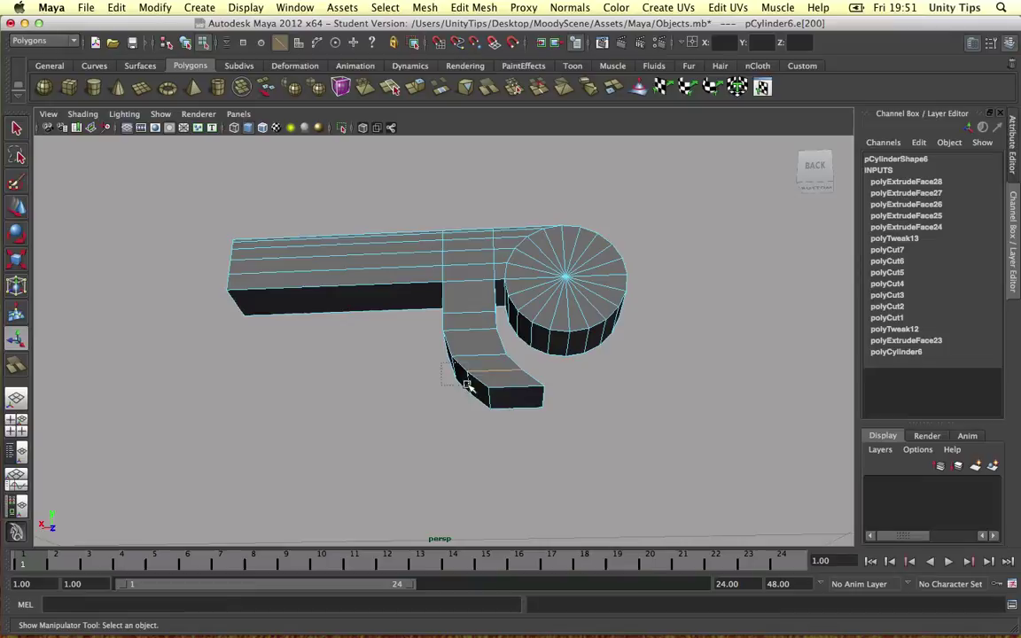
left_click_drag(467, 385, 577, 416)
left_click(529, 414)
left_click(501, 371)
left_click(500, 388, "shift")
key("w")
scroll(538, 395, "up", 3)
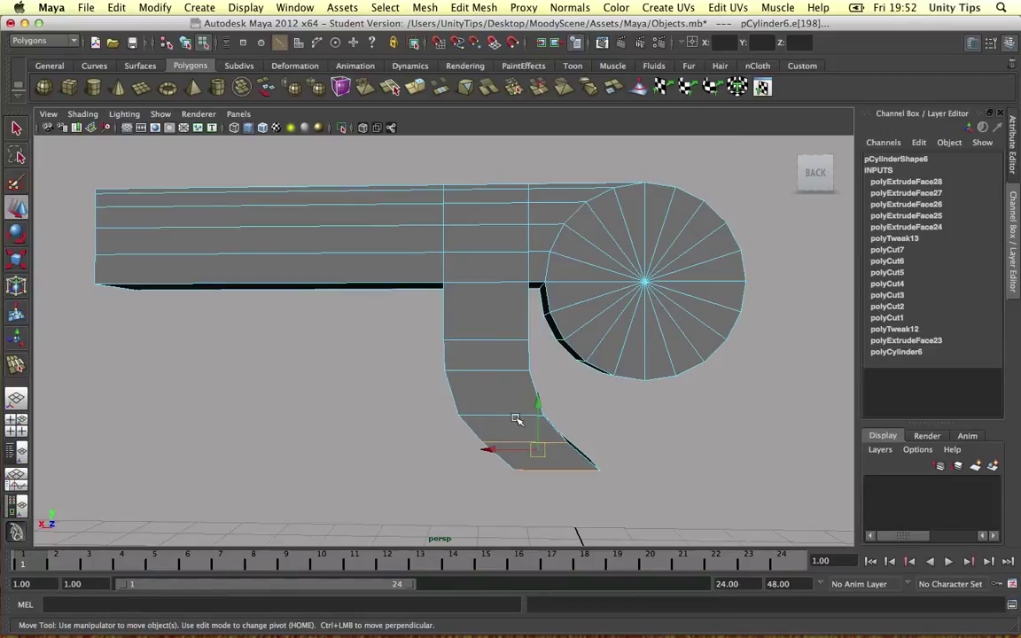
Select the side face of the front leg's lowest curved segment and move it slightly downward.
right_click_drag(516, 418, 519, 411)
left_click_drag(519, 410, 469, 450, "alt")
left_click_drag(332, 465, 484, 460)
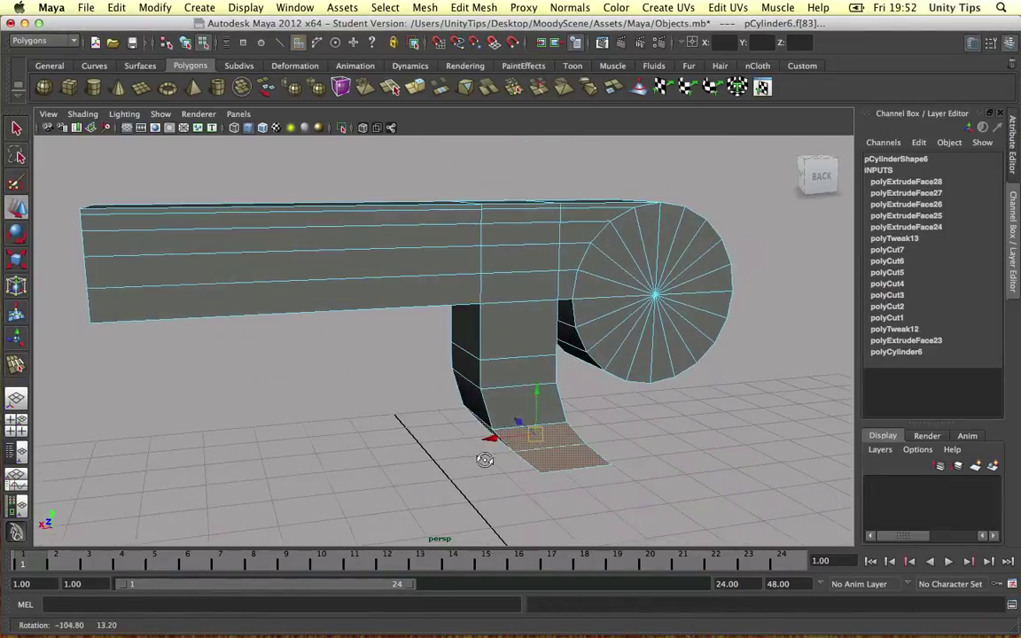
left_click_drag(538, 402, 538, 401)
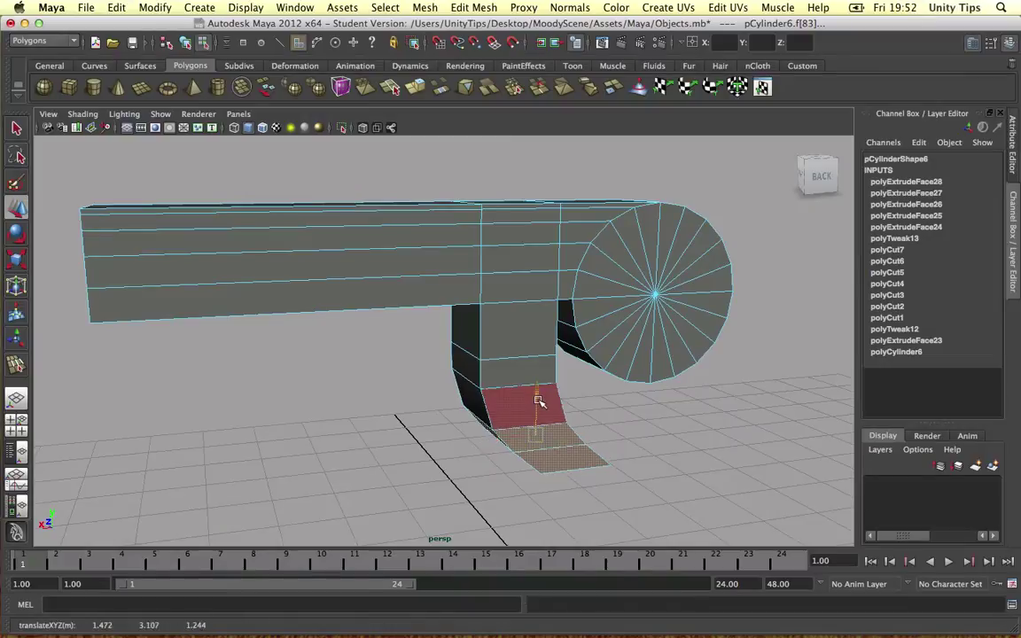
left_click(622, 458)
left_click(530, 455)
left_click_drag(524, 441, 583, 427)
key("super+z")
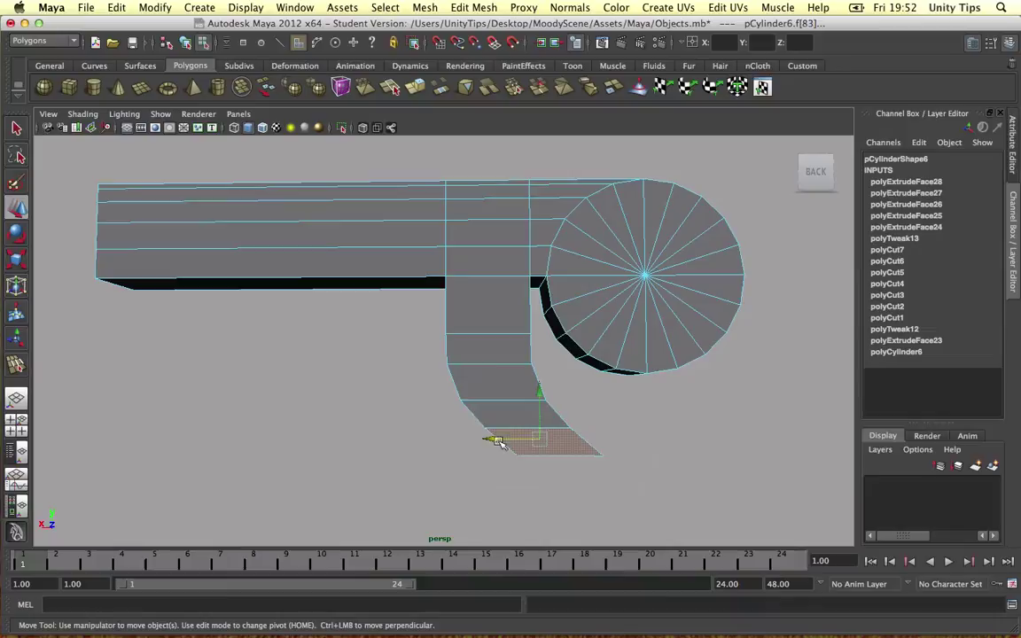
left_click_drag(539, 391, 542, 406)
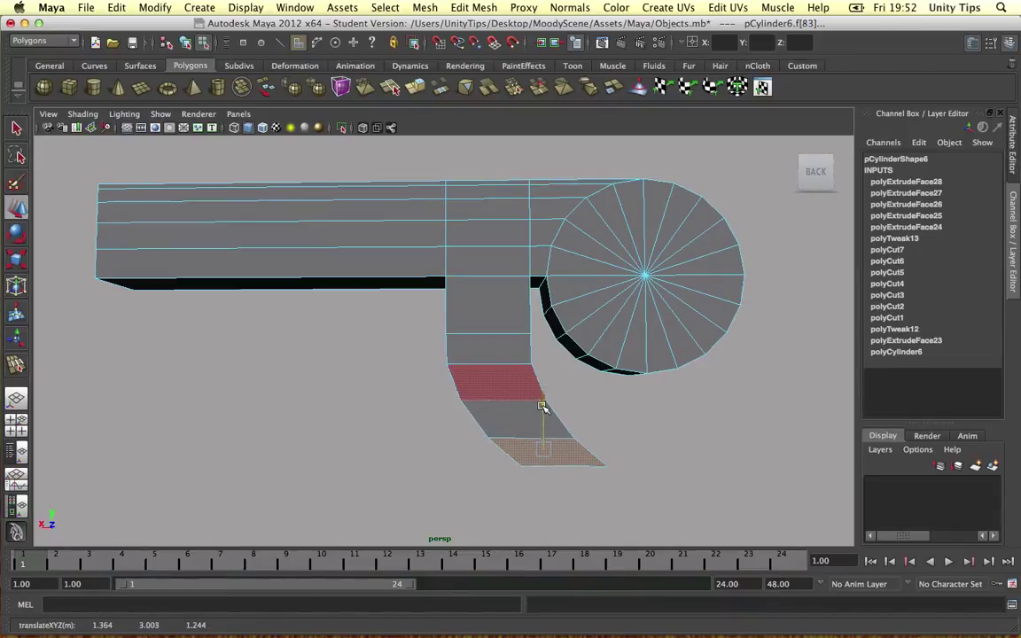
left_click(555, 474)
Select the vertices at the front leg's lower end and move them down and along X to extend the curve.
right_click_drag(559, 474, 524, 452)
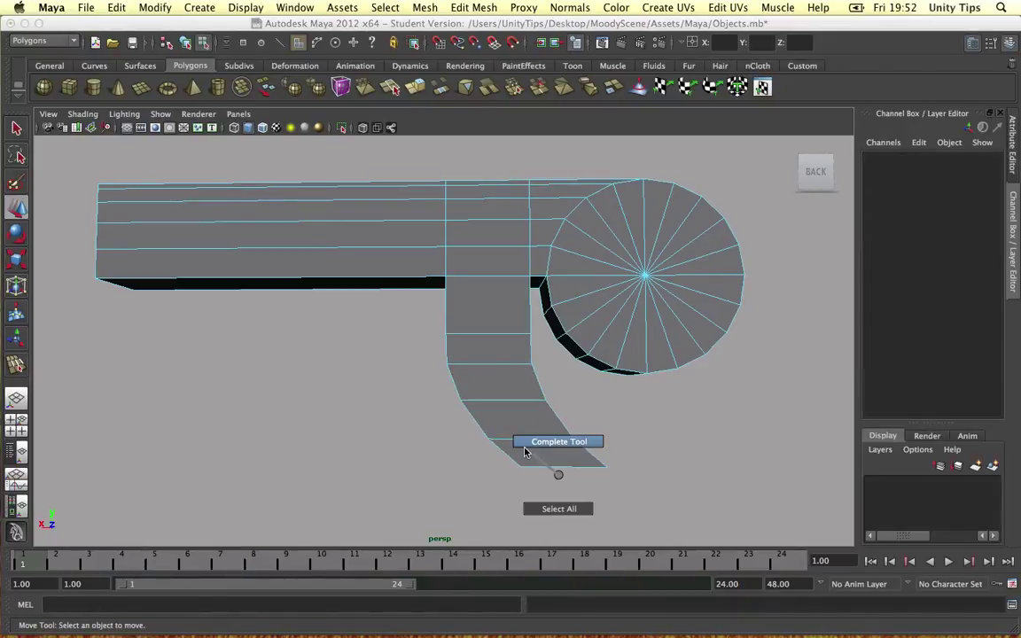
right_click_drag(547, 387, 490, 378)
left_click_drag(666, 494, 481, 452)
left_click_drag(560, 418, 559, 436)
left_click_drag(524, 479, 523, 479)
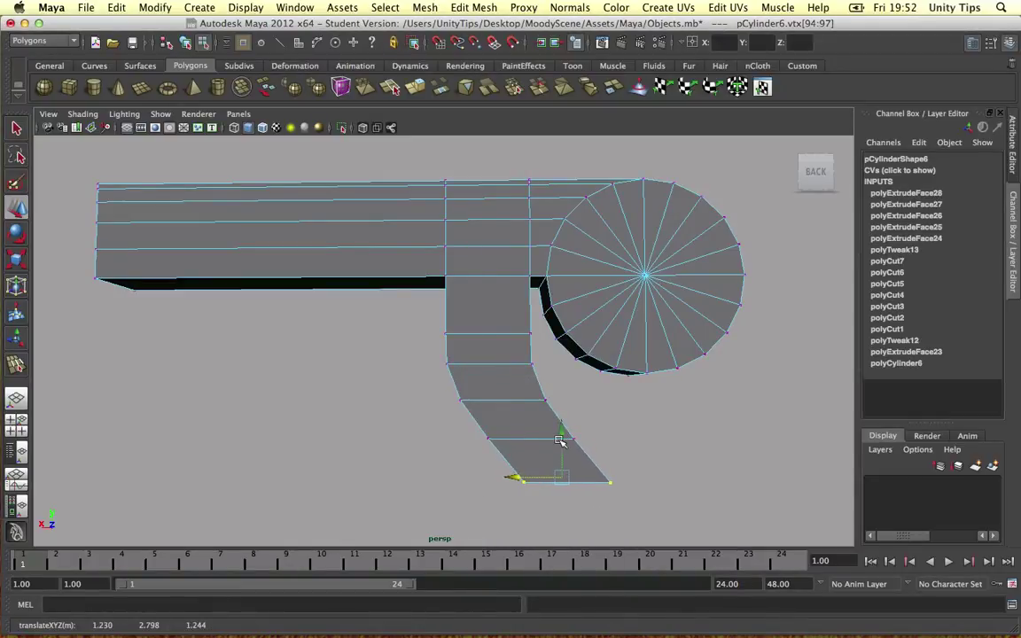
left_click_drag(560, 441, 560, 431)
Following the bench photo, extrude the front leg's bottom face straight down by 2.364 to form the lower leg.
key("ctrl+Right")
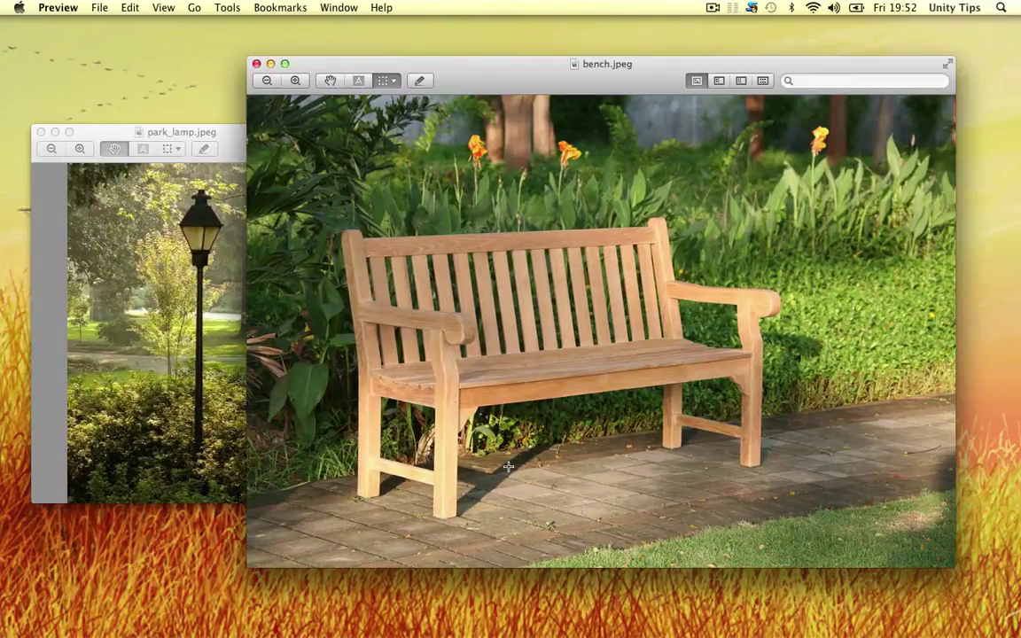
key("ctrl+Left")
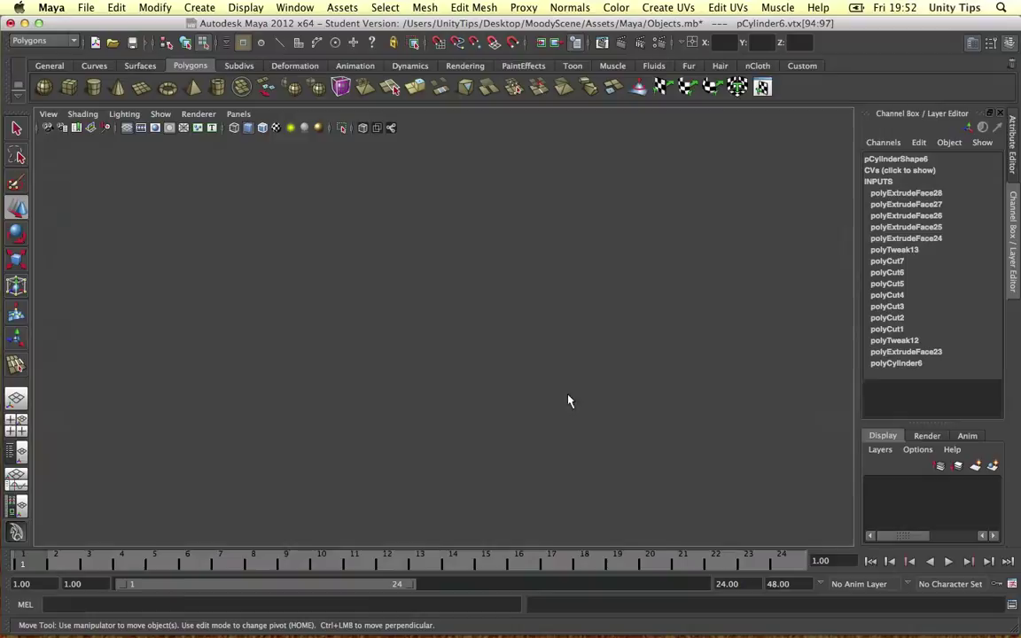
key("space")
scroll(612, 380, "down", 5)
left_click_drag(610, 380, 584, 320, "alt")
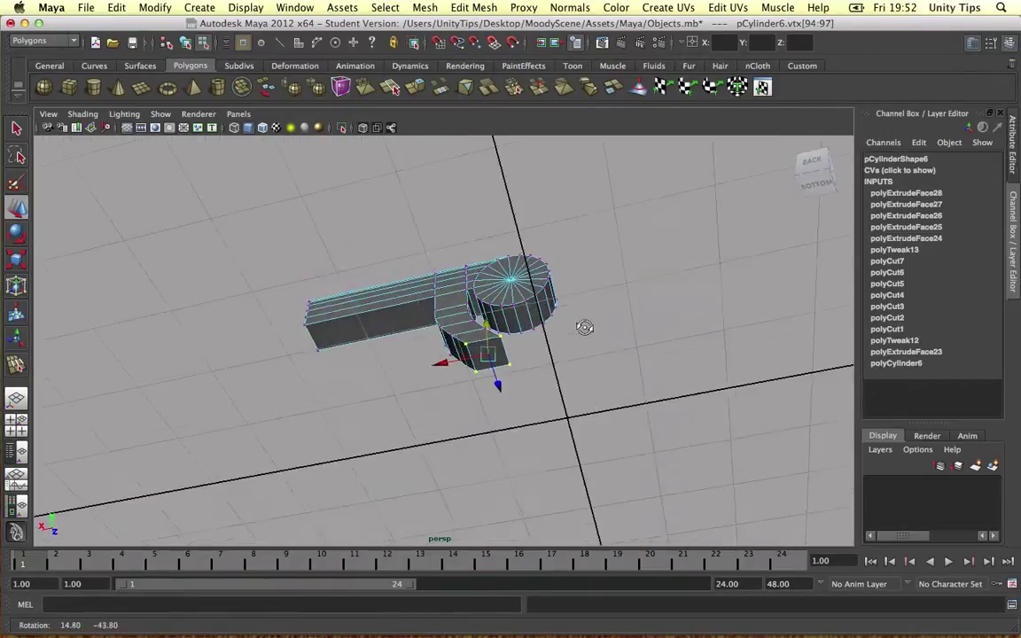
right_click_drag(468, 365, 486, 403)
left_click(558, 392)
left_click(488, 366)
right_click(488, 368, "shift")
left_click_drag(487, 404, 497, 418, "alt")
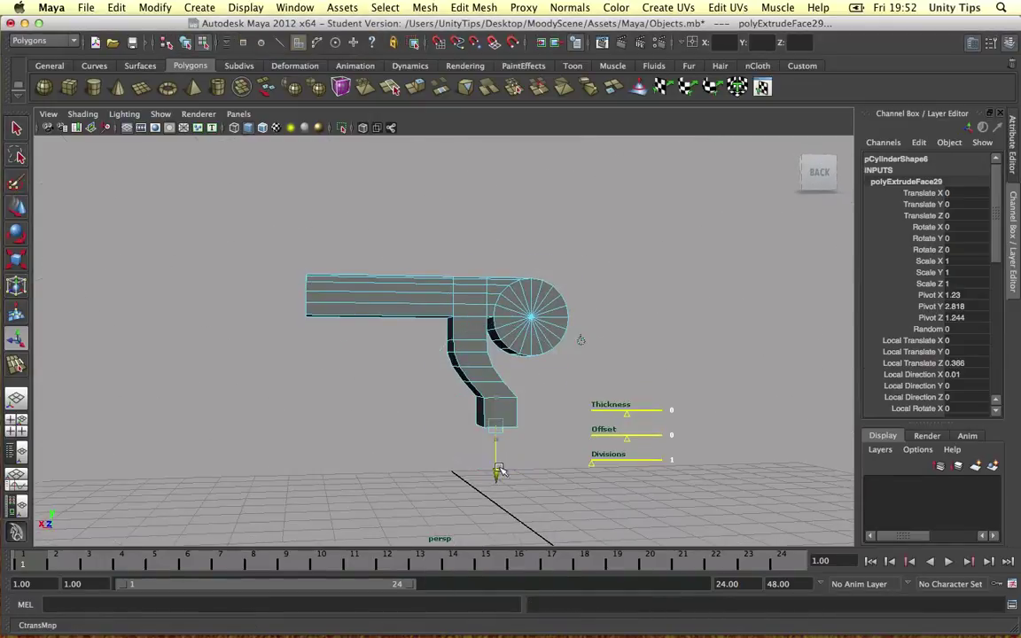
left_click_drag(499, 470, 496, 541)
left_click_drag(560, 412, 476, 491, "alt")
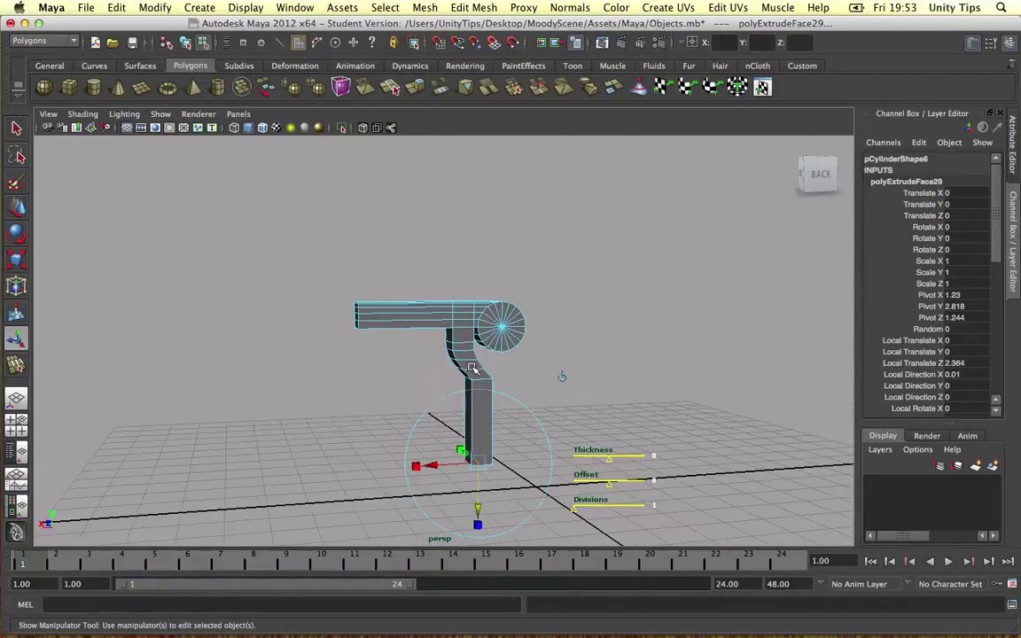
Following the bench photo, select the vertices at the armrest's rear end and rotate them so the end slants backward.
key("ctrl+Right")
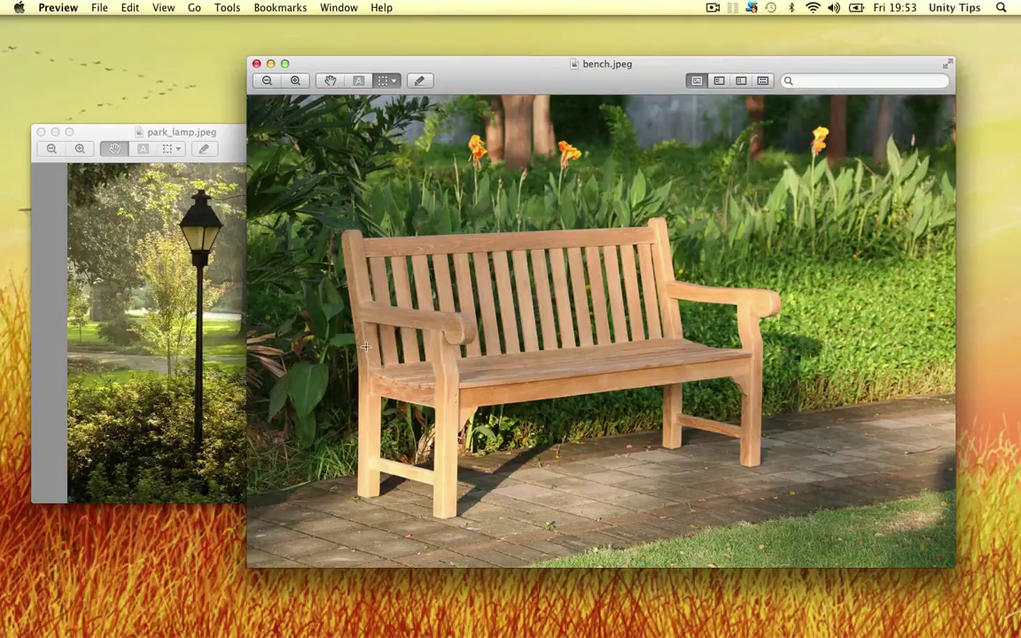
key("ctrl+Left")
scroll(389, 296, "up", 4)
middle_click_drag(381, 294, 486, 313, "alt")
scroll(485, 313, "up", 4)
right_click(485, 312)
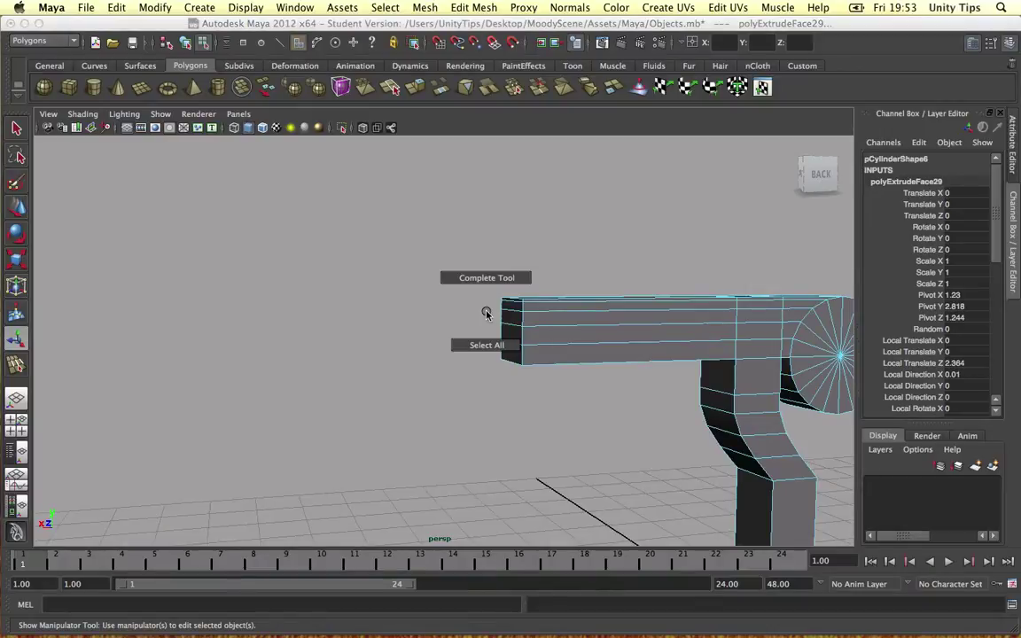
right_click(531, 316)
right_click_drag(530, 316, 471, 314)
left_click_drag(471, 273, 489, 356)
key("r")
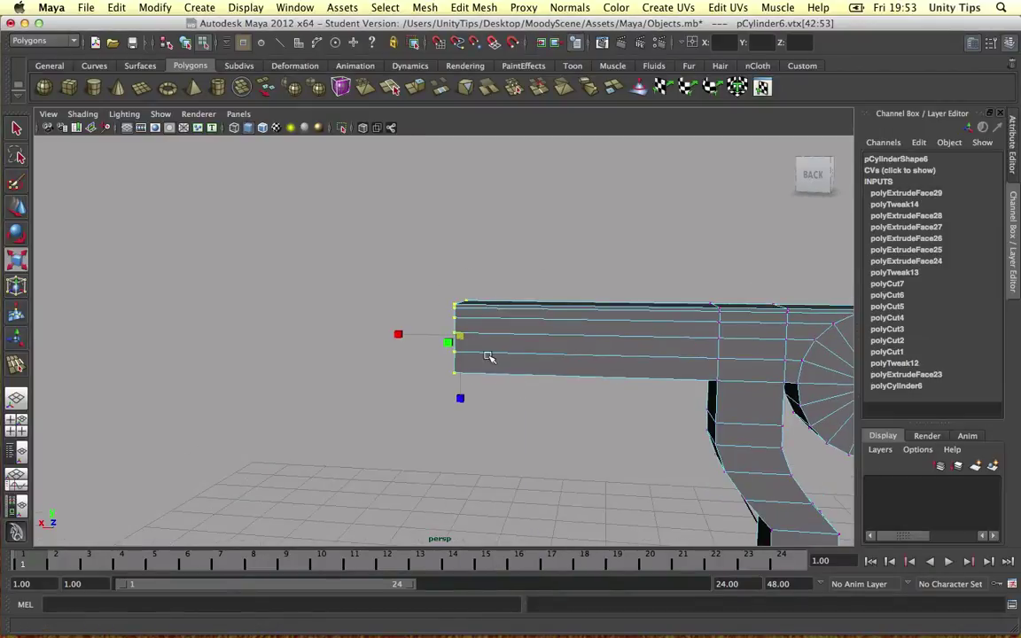
key("e")
left_click_drag(451, 317, 527, 297, "alt")
In face mode, select all faces of the armrest's slanted rear end with the Paint Selection Tool.
right_click(543, 344)
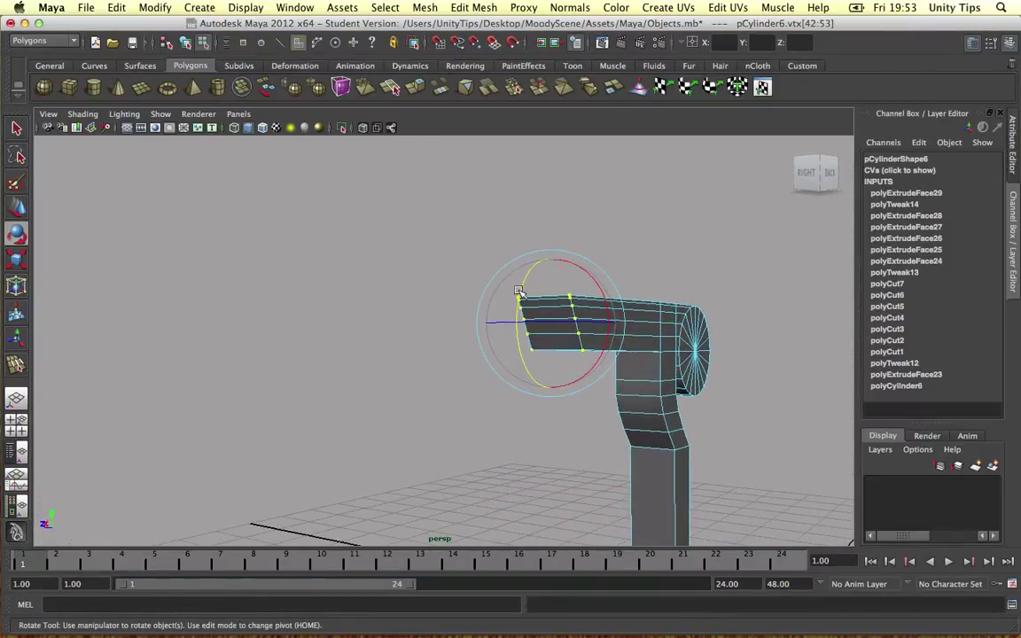
right_click(519, 290)
right_click(554, 306)
left_click(558, 285)
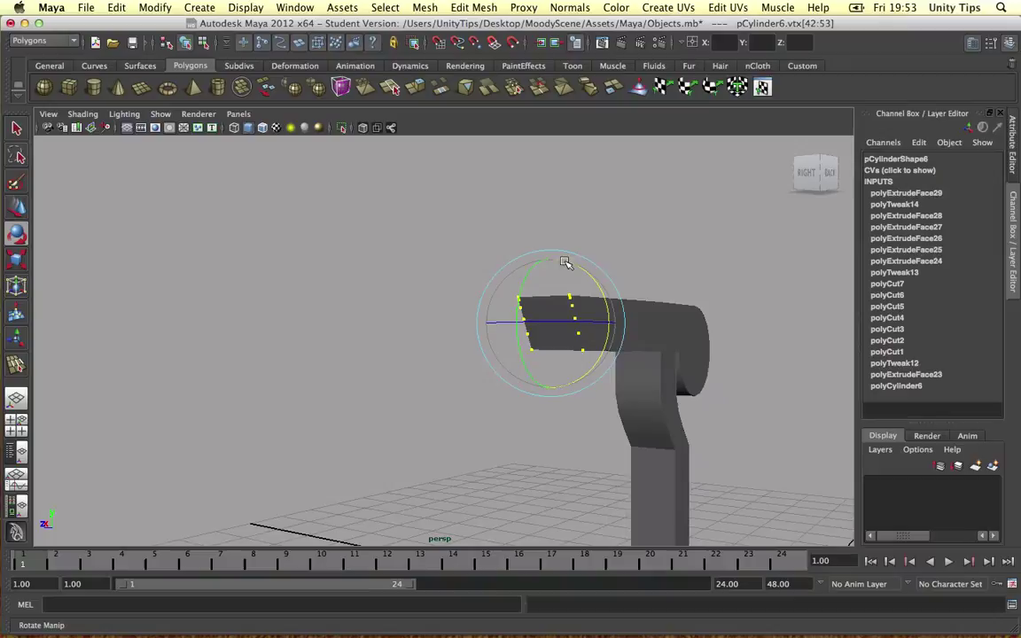
left_click(606, 235)
right_click_drag(561, 308, 559, 275)
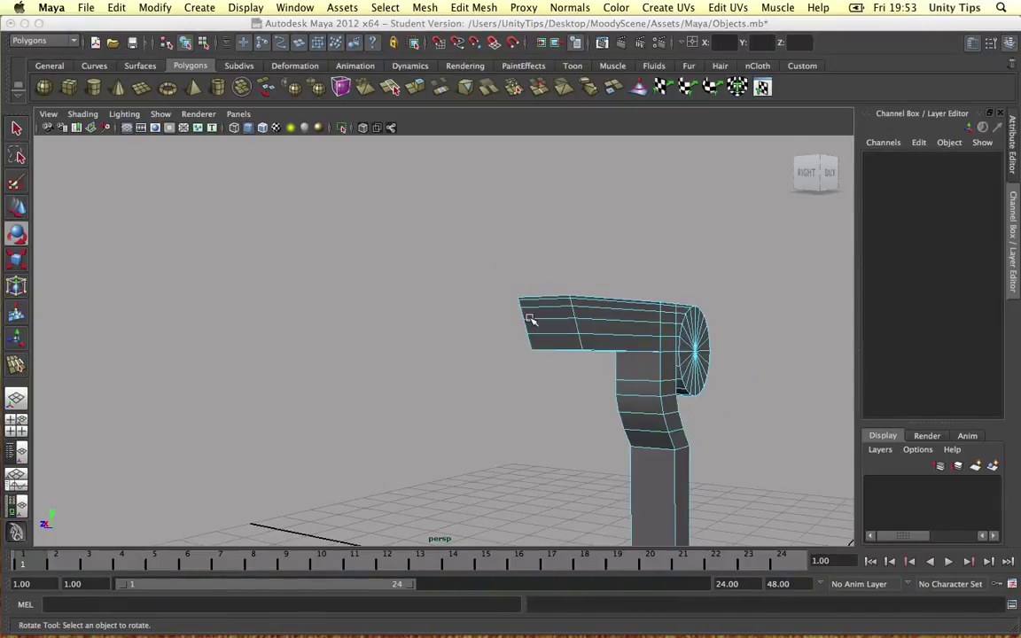
left_click(18, 184)
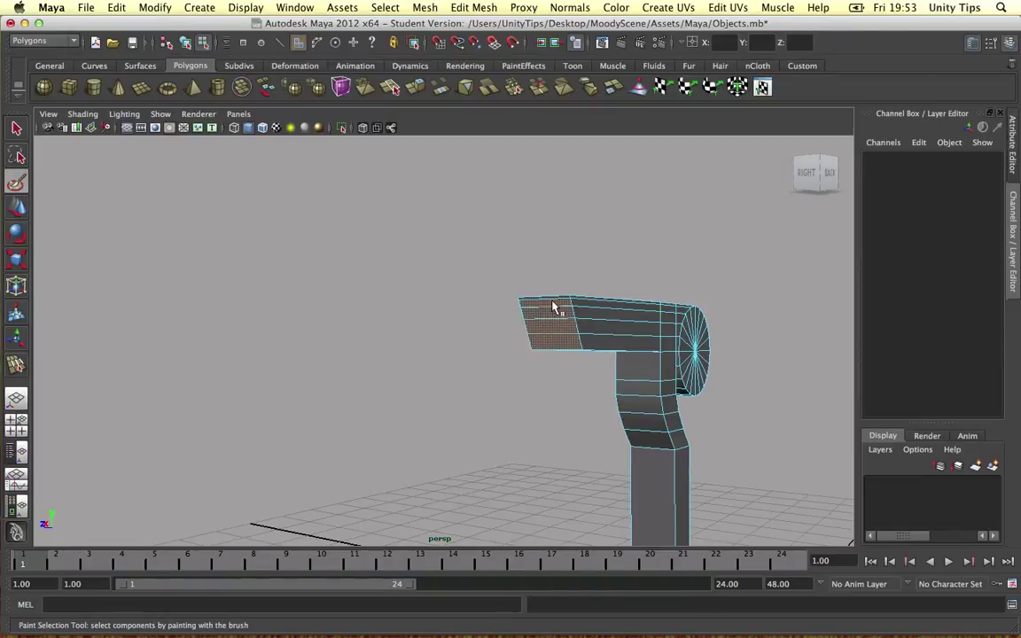
left_click_drag(545, 304, 532, 324)
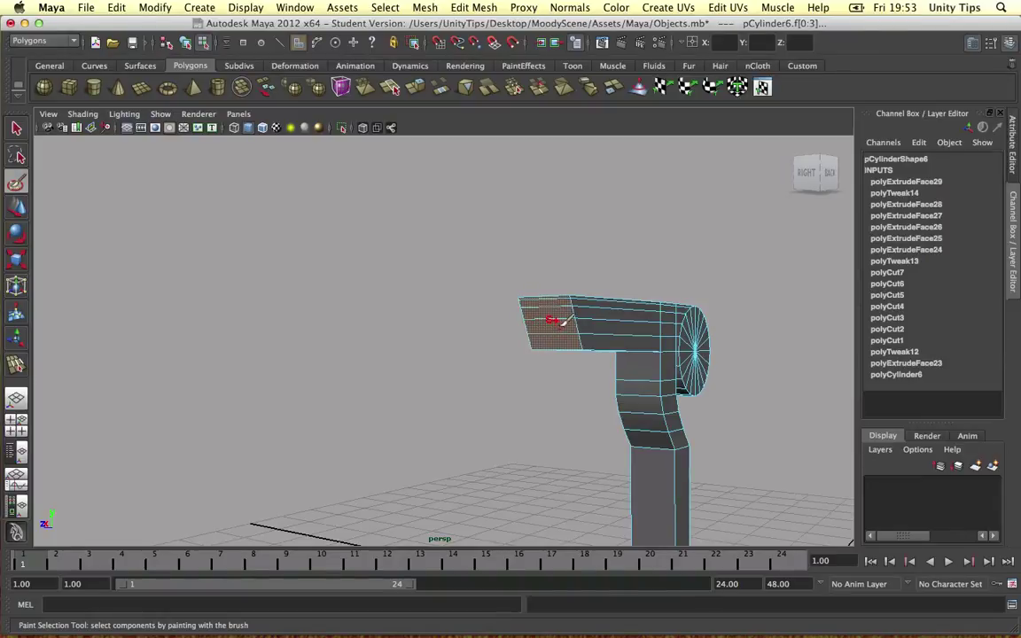
Extrude the armrest's rear end faces backward by 0.521 along X to add a block for the back post.
right_click_drag(553, 322, 563, 358, "shift")
left_click_drag(576, 349, 442, 333, "alt")
left_click(514, 345)
left_click_drag(522, 315, 537, 356, "alt")
Extrude the top face of the armrest's rear block upward by 1.735 and shift it backward to form the leaning back post.
right_click_drag(510, 370, 508, 401)
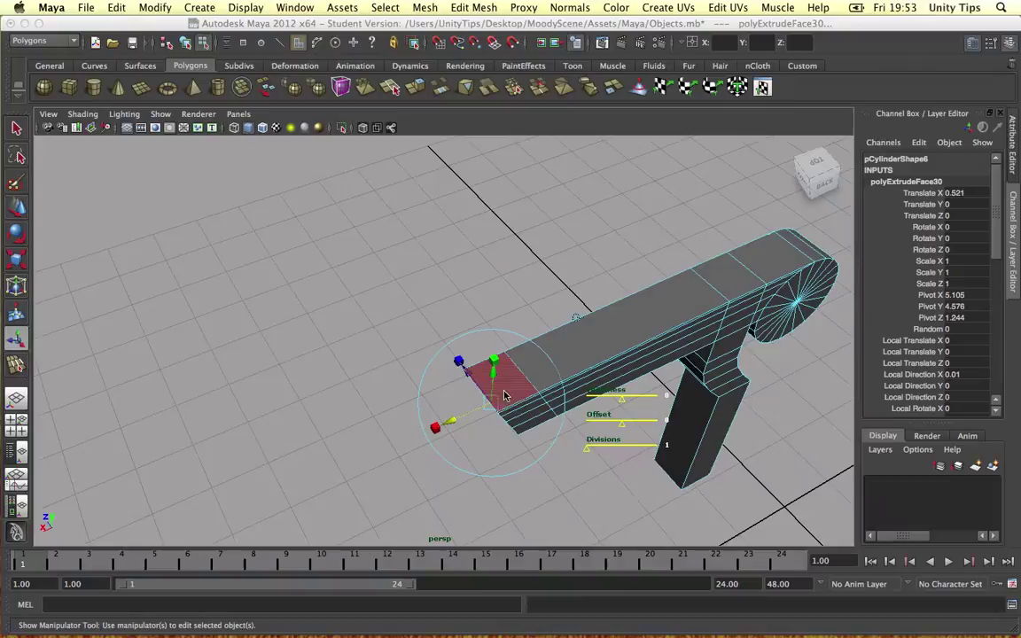
left_click(511, 388)
left_click_drag(574, 399, 542, 379, "alt")
key("g")
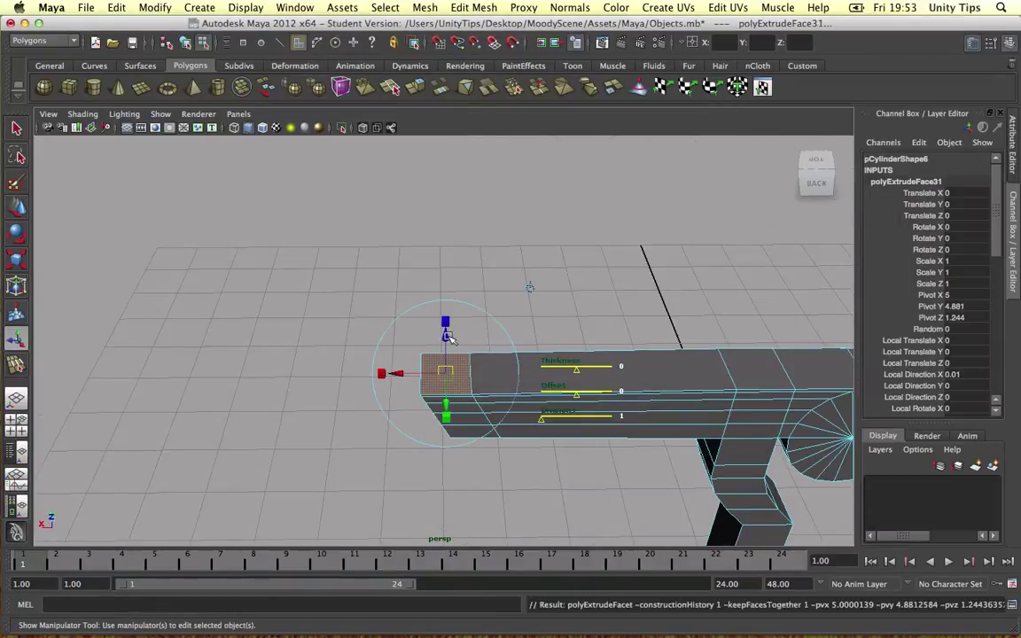
left_click_drag(441, 365, 331, 224)
left_click_drag(563, 258, 570, 247, "alt")
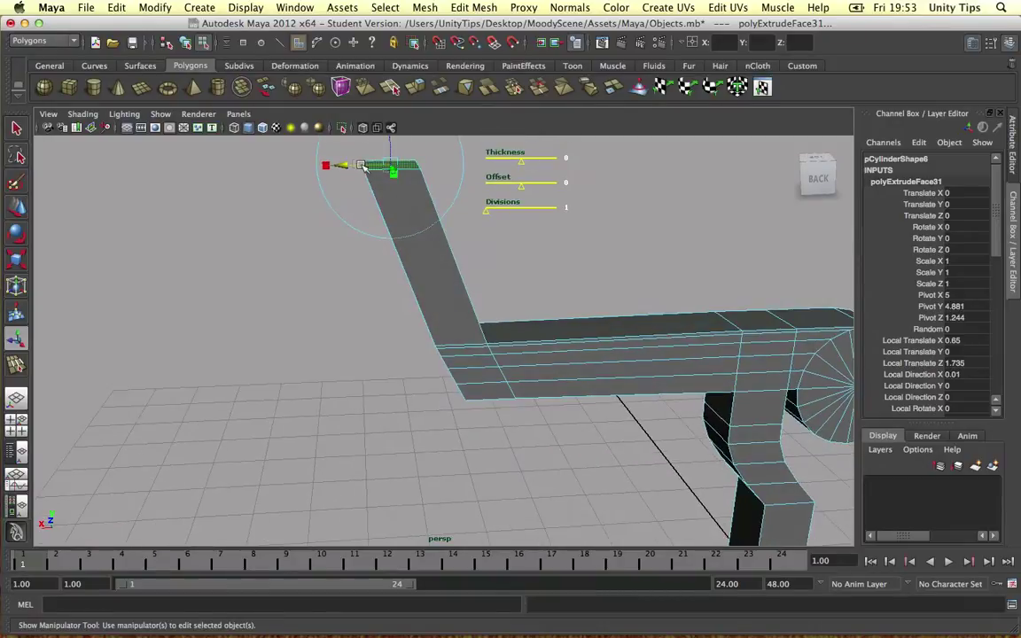
left_click_drag(383, 165, 344, 168)
Extrude the rear block's underside face 1.112 downward, offset it -0.551 in local X to continue the post's slant, and consult the bench photo.
left_click_drag(525, 310, 547, 301, "alt")
left_click(481, 254)
key("g")
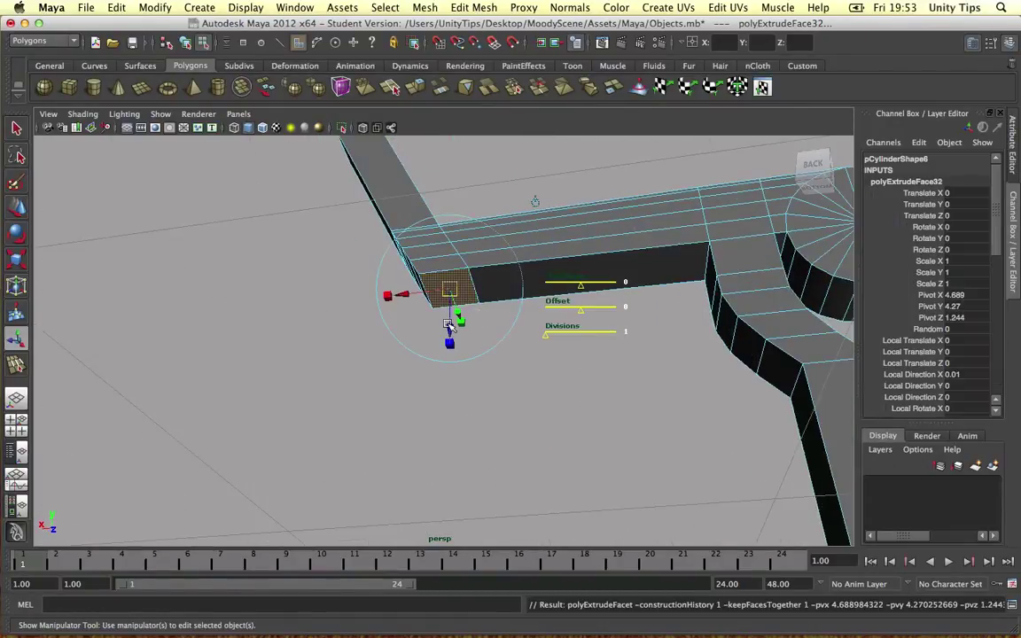
left_click_drag(463, 326, 457, 514, "alt")
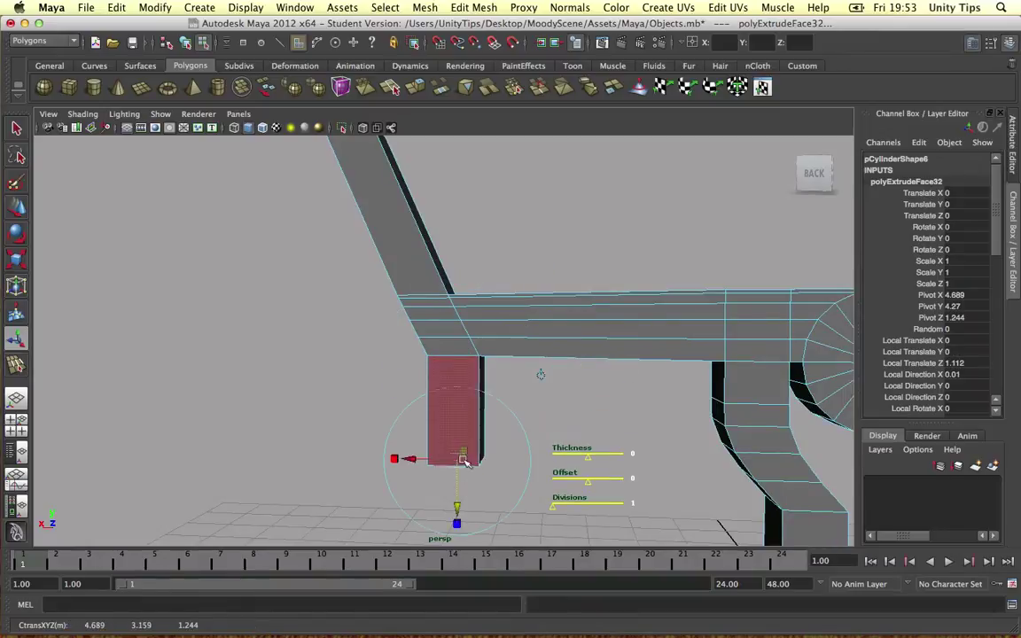
left_click_drag(417, 461, 467, 455)
left_click_drag(611, 390, 657, 393, "alt")
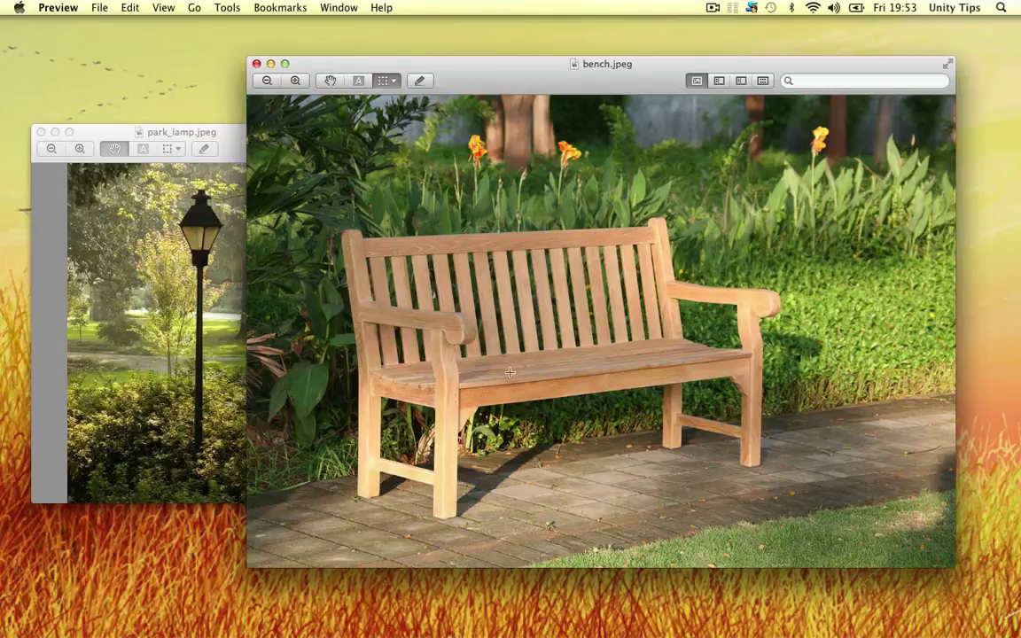
key("ctrl+Left")
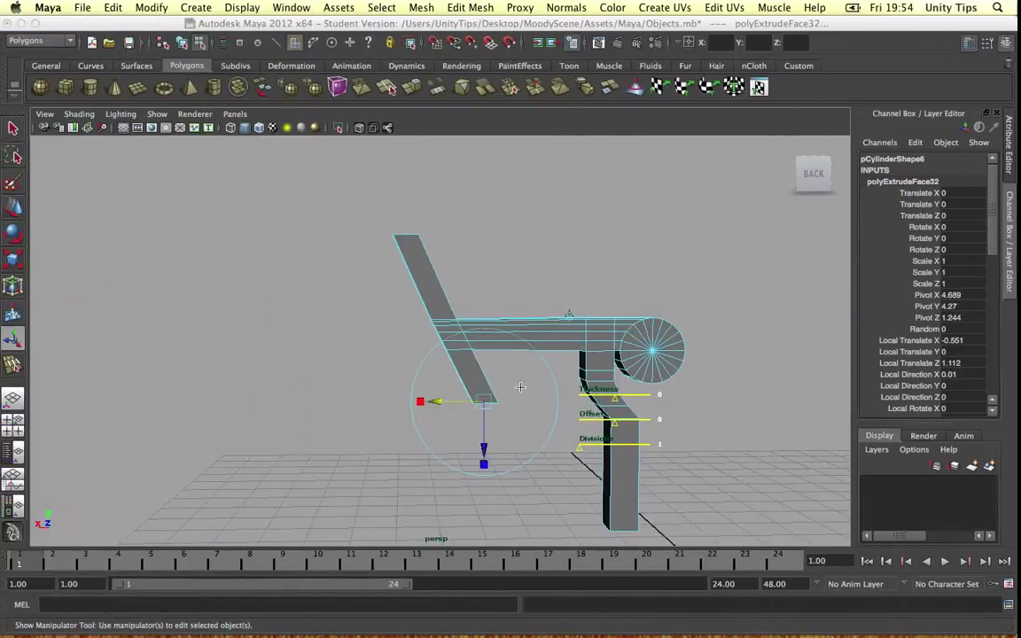
key("ctrl+Right")
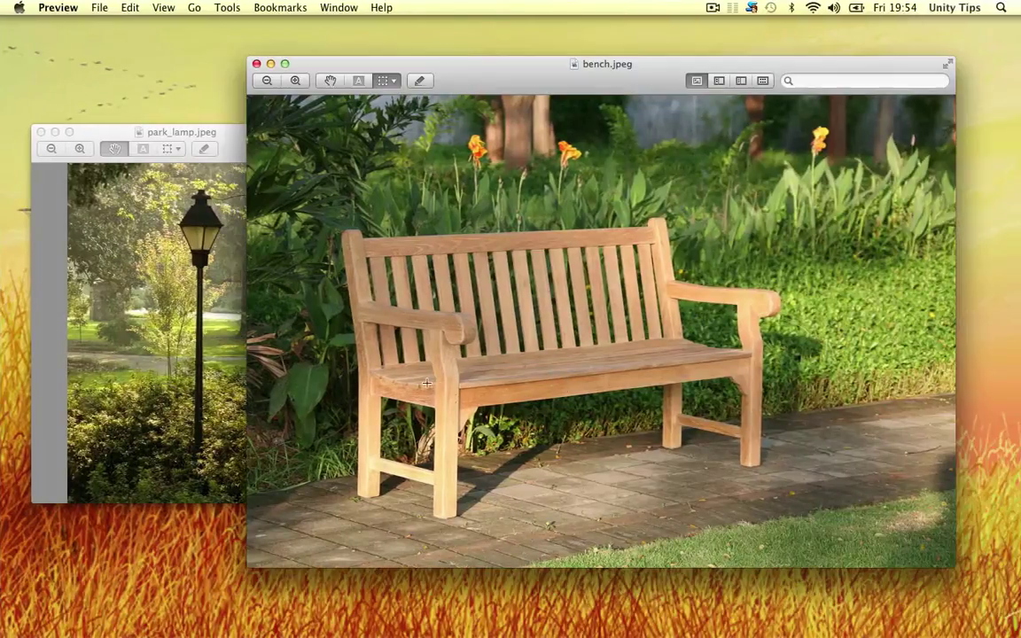
Switch back to Maya and stretch the back post's lower end further downward and forward along its slant.
key("ctrl+Left")
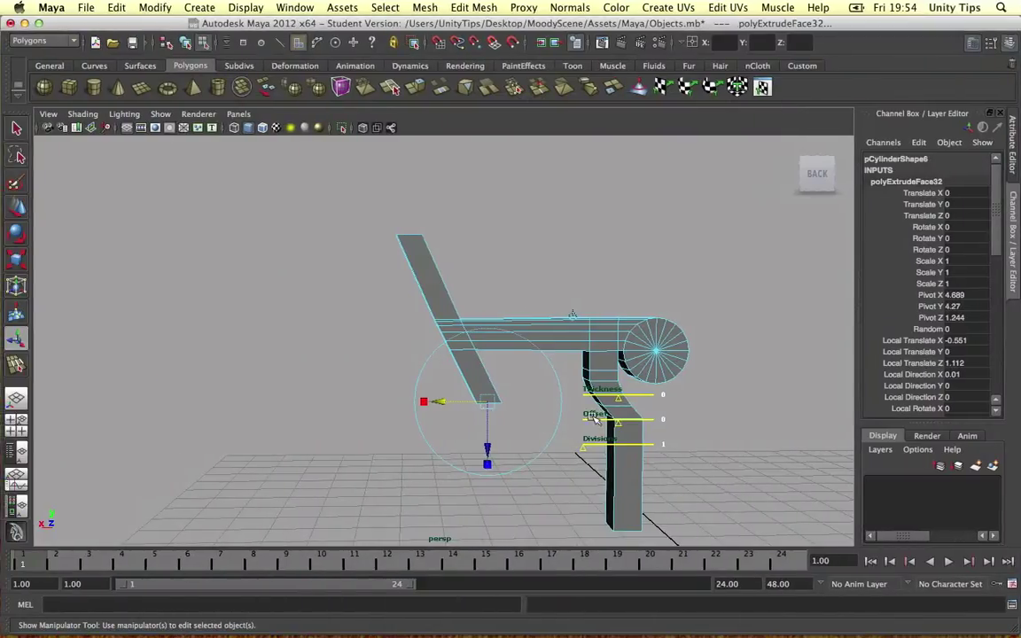
left_click_drag(485, 426, 486, 455)
left_click_drag(448, 424, 460, 430)
left_click(712, 464)
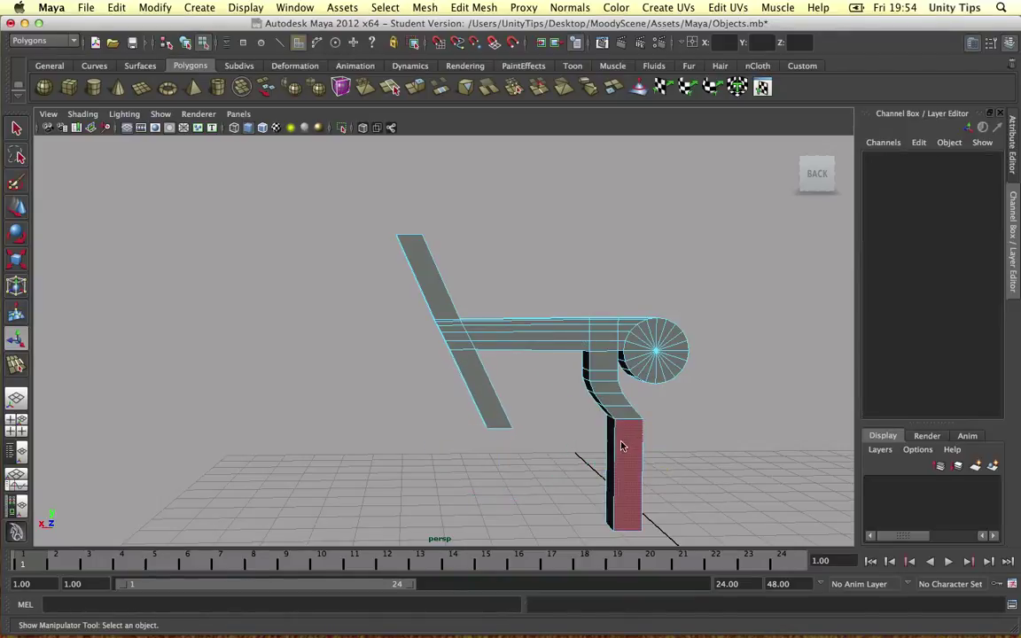
In vertex mode, scale the front leg's lower vertices vertically to shorten the leg, and move them up to restore the curve.
right_click_drag(619, 378, 553, 391)
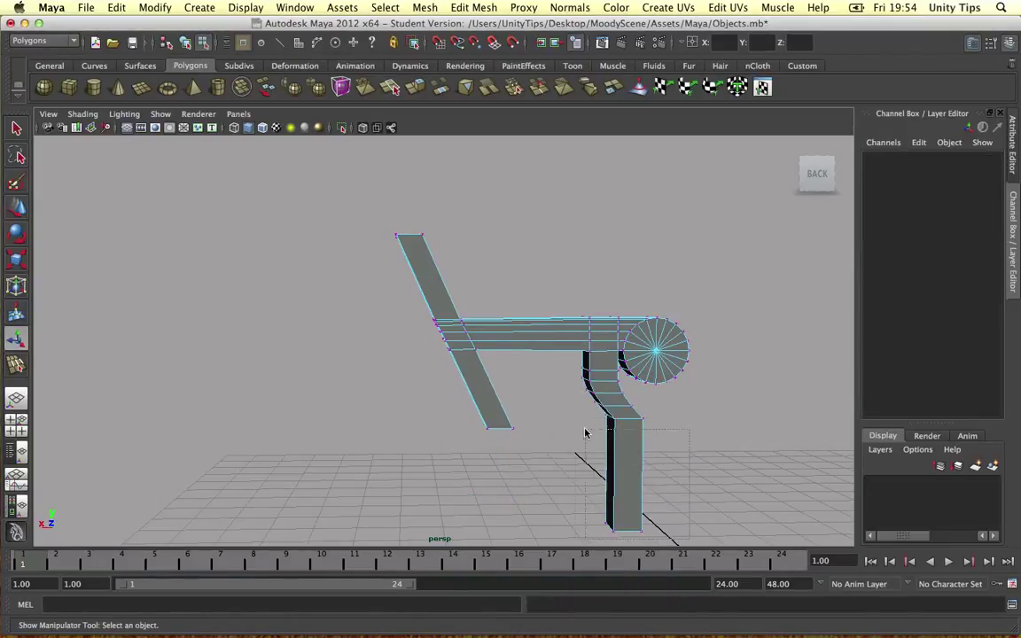
left_click_drag(561, 390, 561, 388)
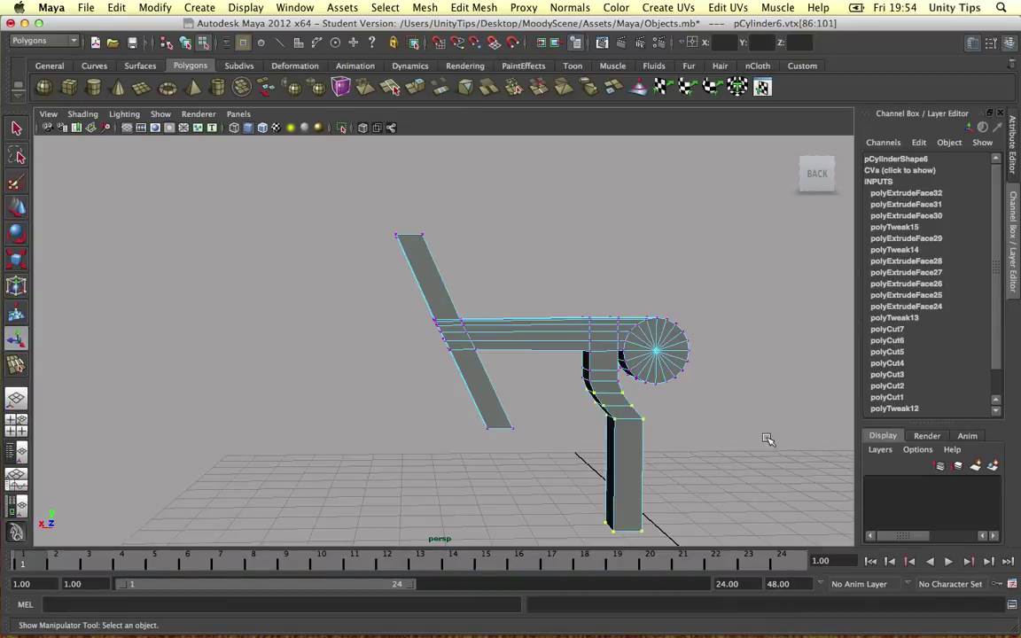
left_click_drag(768, 440, 718, 411, "alt")
key("r")
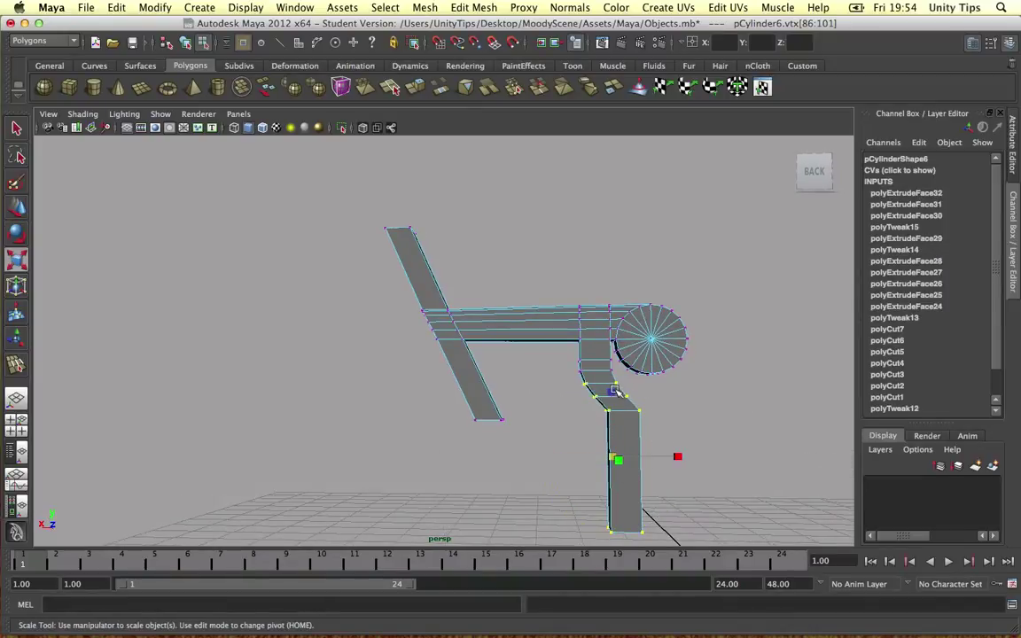
middle_click_drag(614, 390, 610, 392)
key("w")
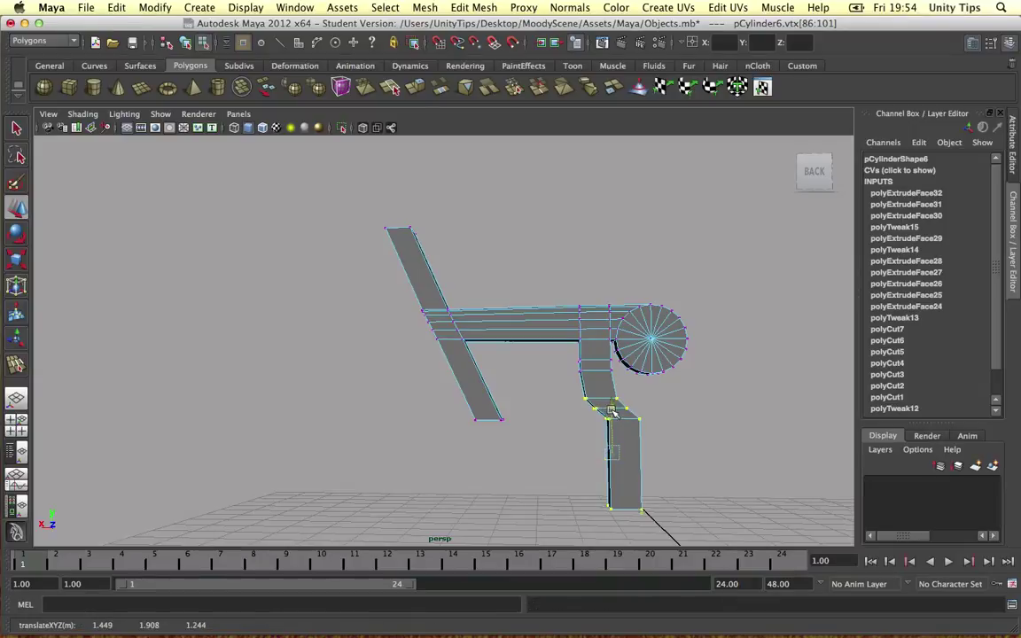
middle_click_drag(608, 416, 614, 393)
left_click(595, 413)
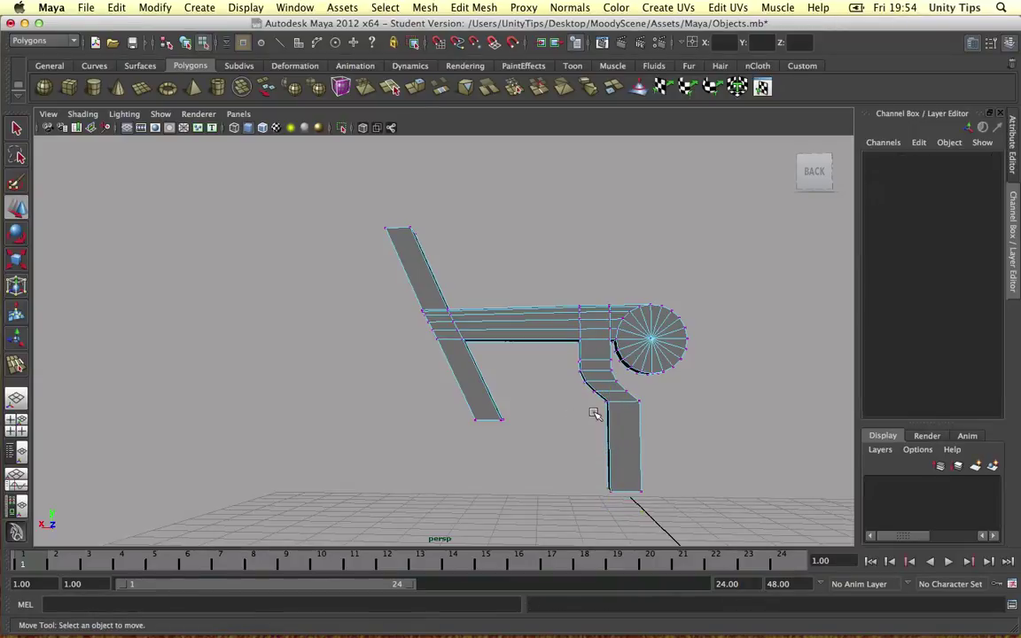
Select the bottom face of the slanted back post and extrude it 1.346 downward to form the straight rear leg.
left_click_drag(678, 432, 681, 438, "alt")
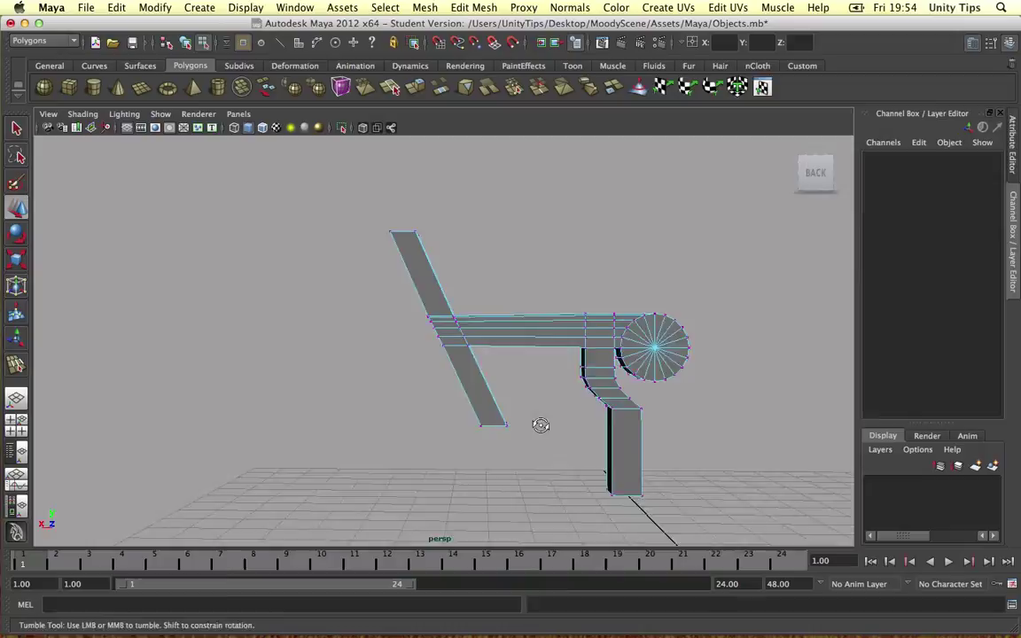
left_click_drag(540, 426, 540, 377, "alt")
right_click_drag(506, 378, 509, 407)
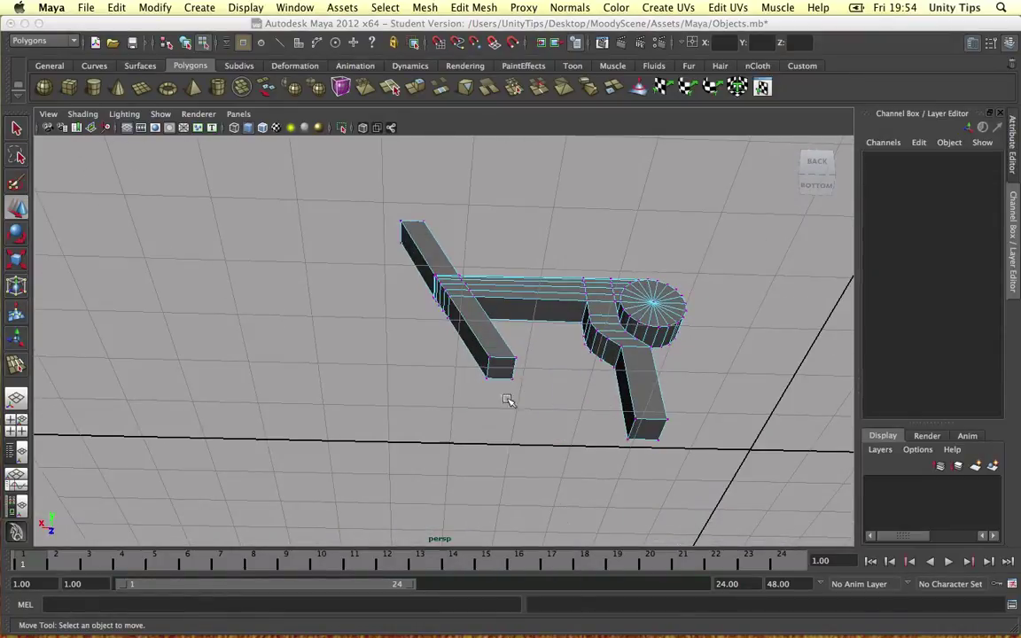
left_click(501, 367)
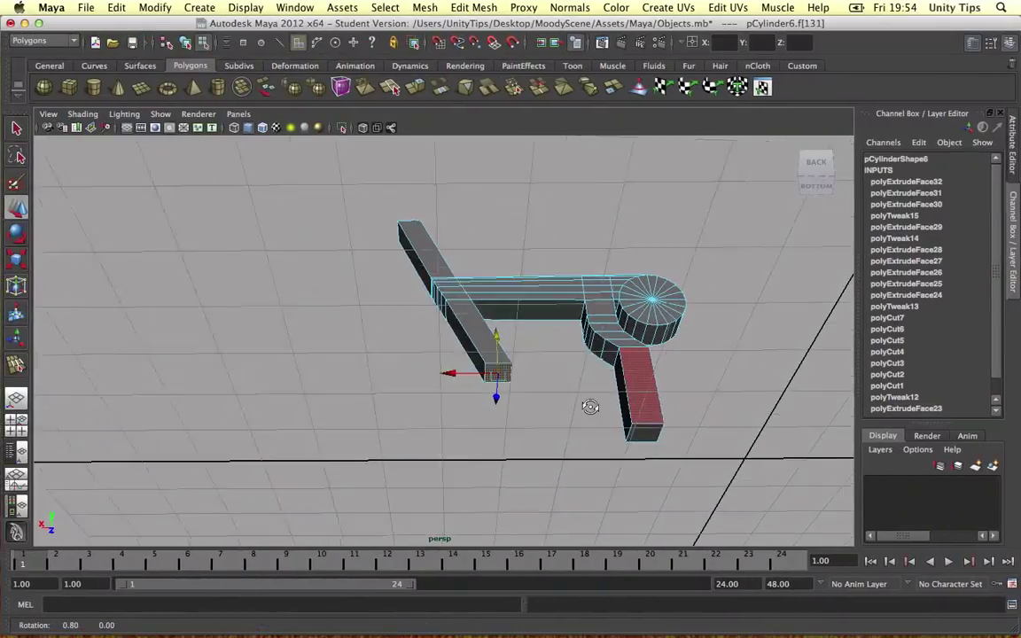
key("ctrl+e")
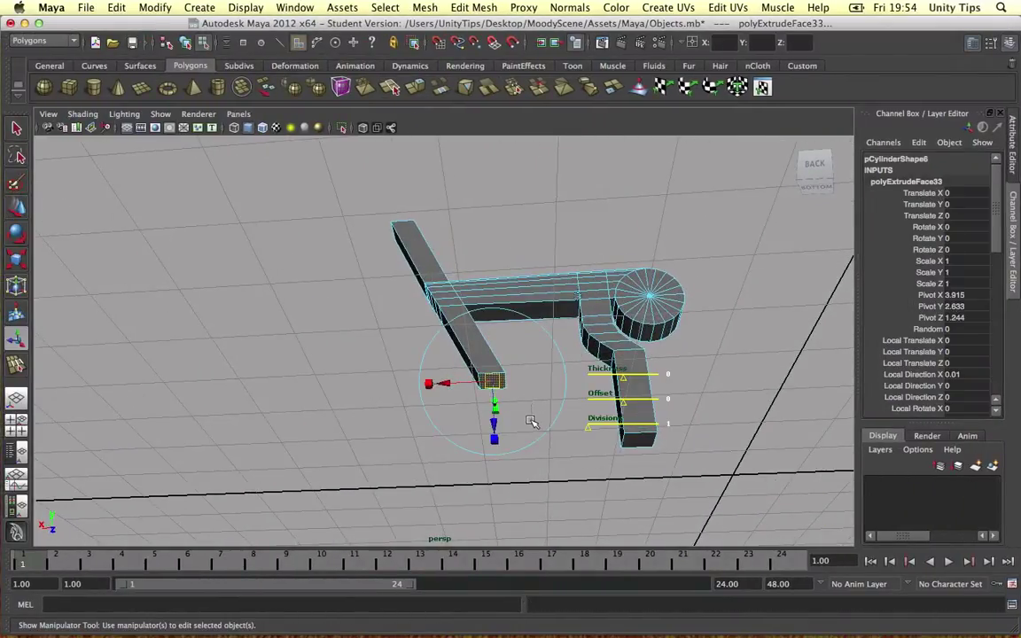
left_click(533, 424)
key("super+z")
left_click_drag(534, 423, 500, 523, "alt")
left_click_drag(611, 460, 561, 458, "alt")
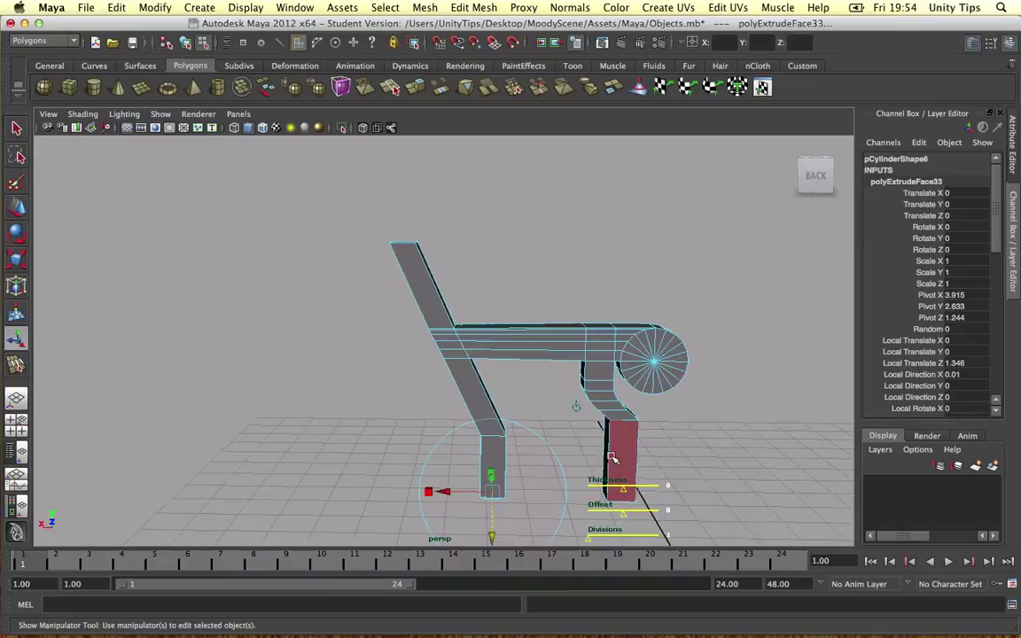
Select the bottom vertices of both legs together and move them down to lengthen the legs.
right_click_drag(611, 456, 554, 379)
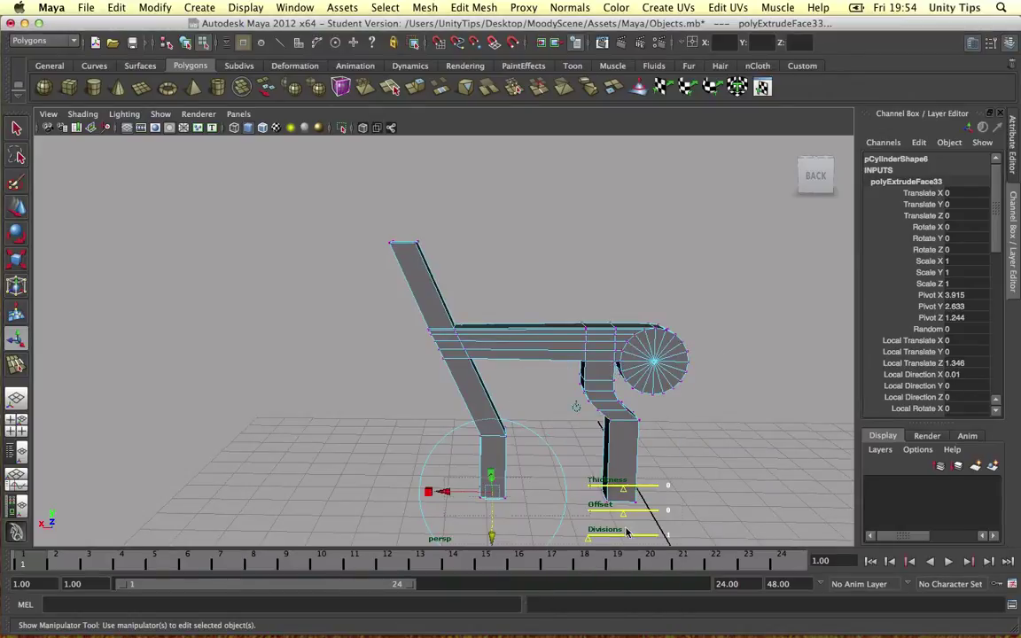
left_click_drag(661, 535, 452, 472)
key("w")
left_click_drag(557, 454, 520, 467)
middle_click_drag(567, 467, 599, 358, "alt")
scroll(599, 359, "up", 5)
left_click_drag(600, 358, 546, 355, "alt")
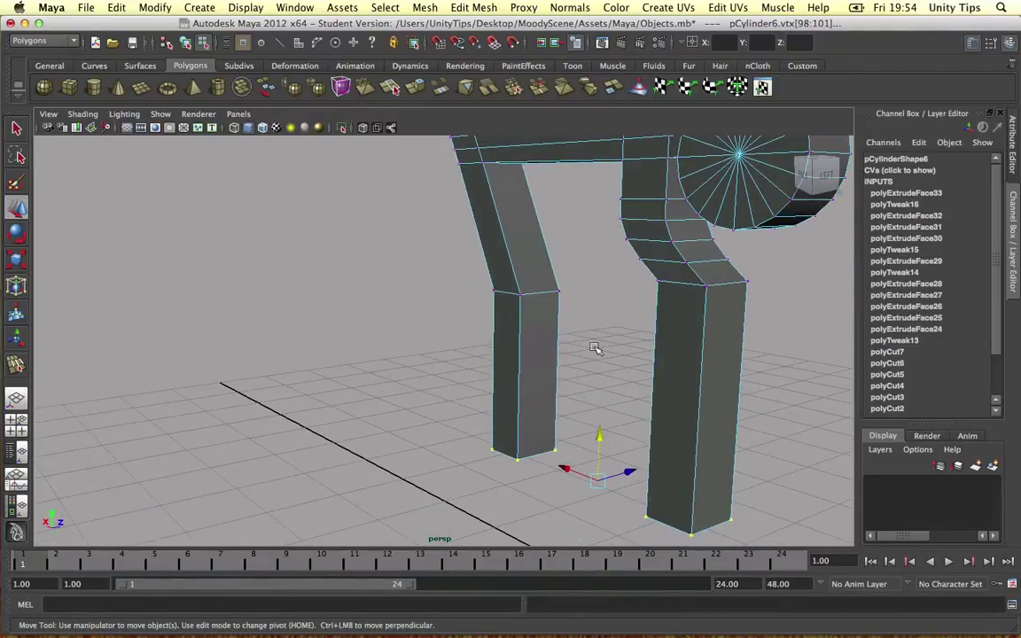
left_click(473, 7)
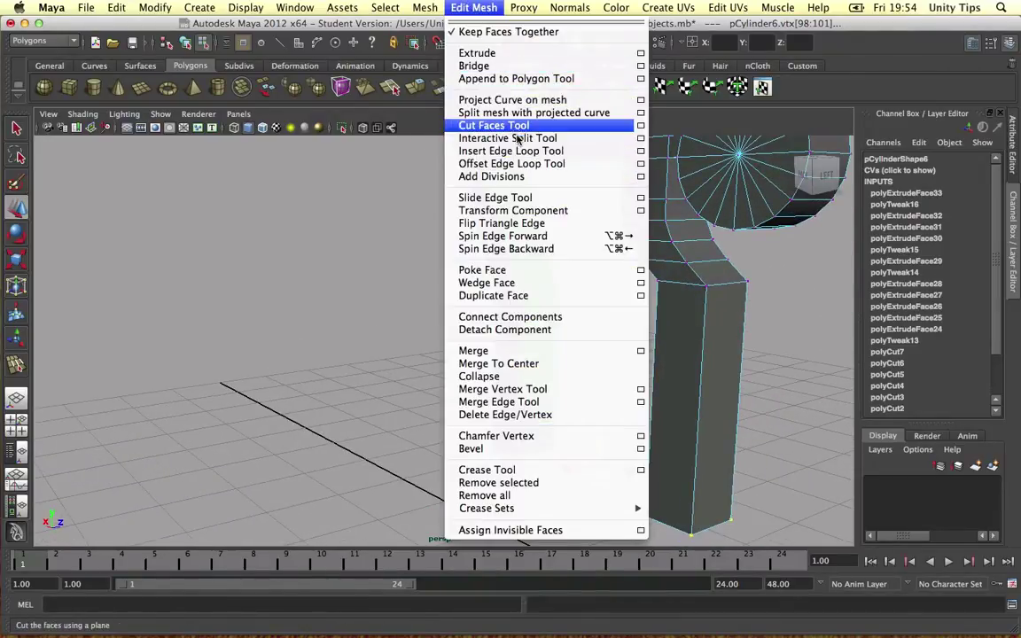
left_click(524, 152)
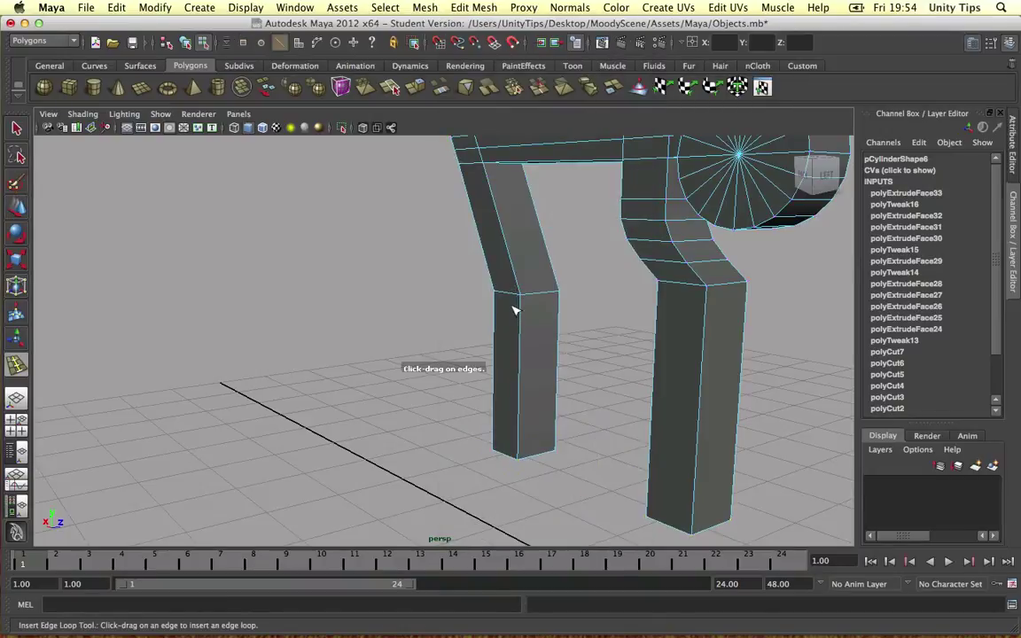
left_click_drag(521, 306, 570, 342)
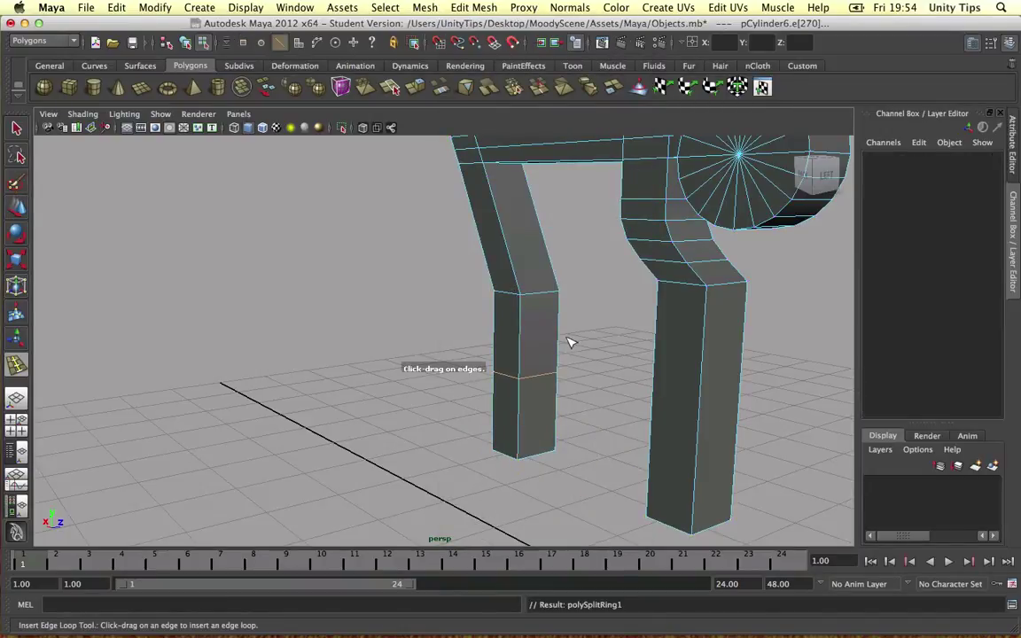
key("z")
Set the Insert Edge Loop Tool to maintain relative distance from edge and enable Fix Quads.
left_click(476, 7)
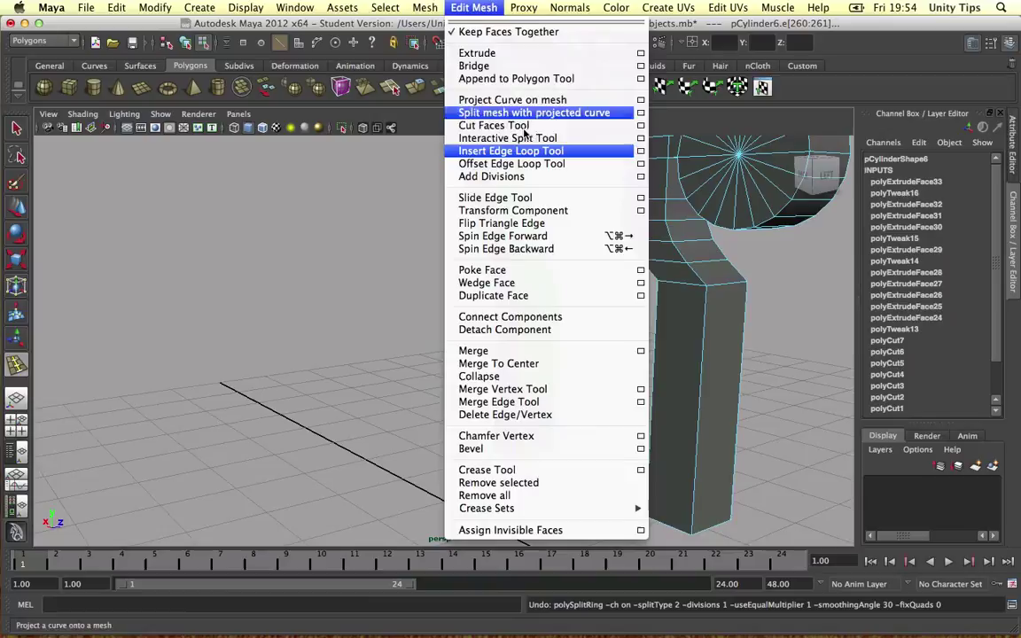
left_click(575, 152)
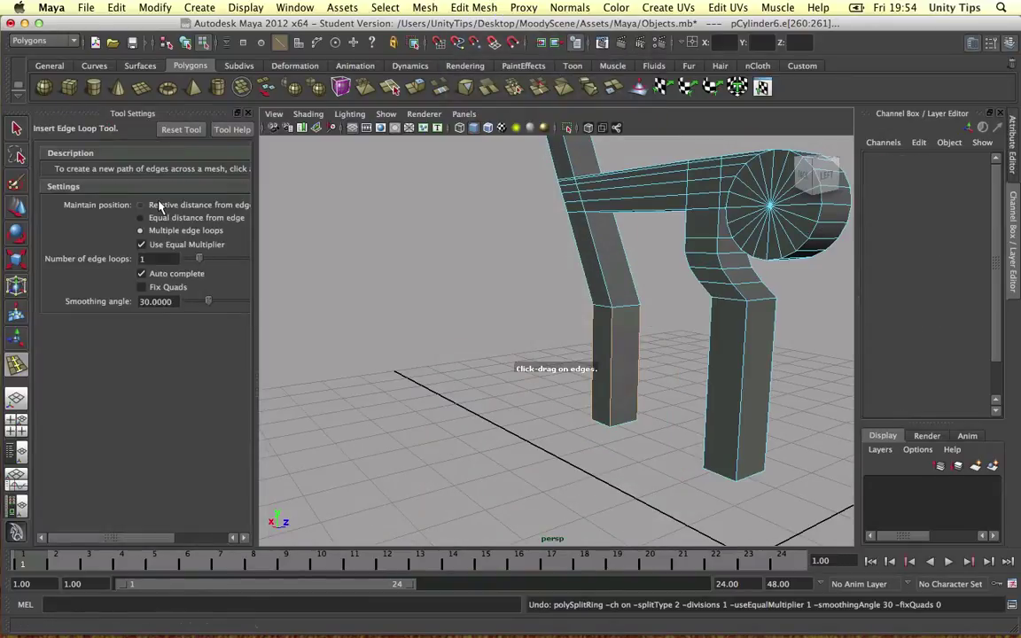
left_click(160, 204)
left_click(153, 288)
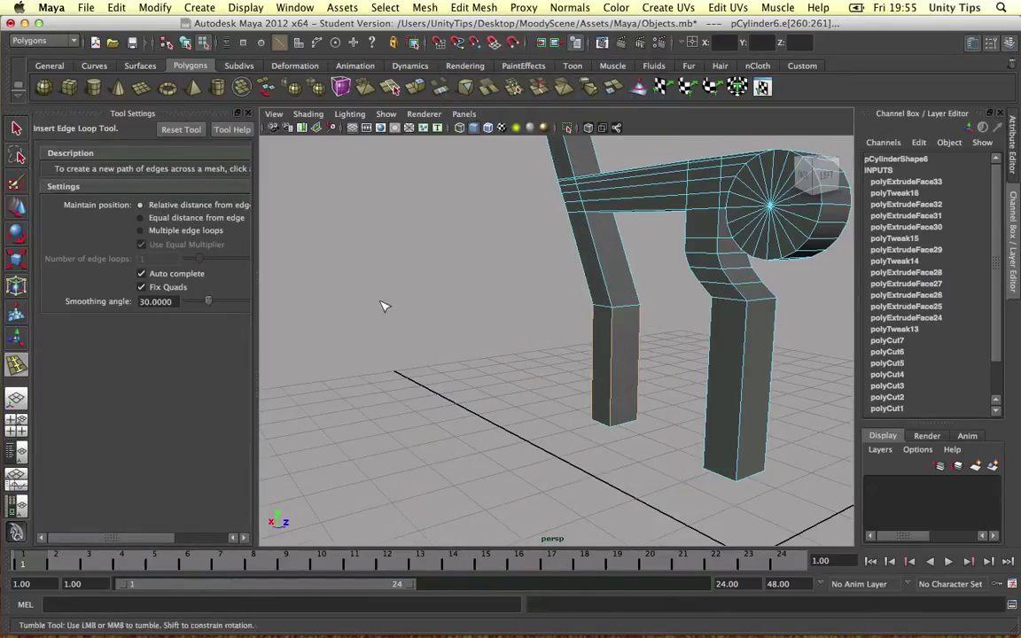
Insert three edge loops around the straight rear leg, one near its upper end and two toward its foot.
left_click_drag(523, 320, 548, 315, "alt")
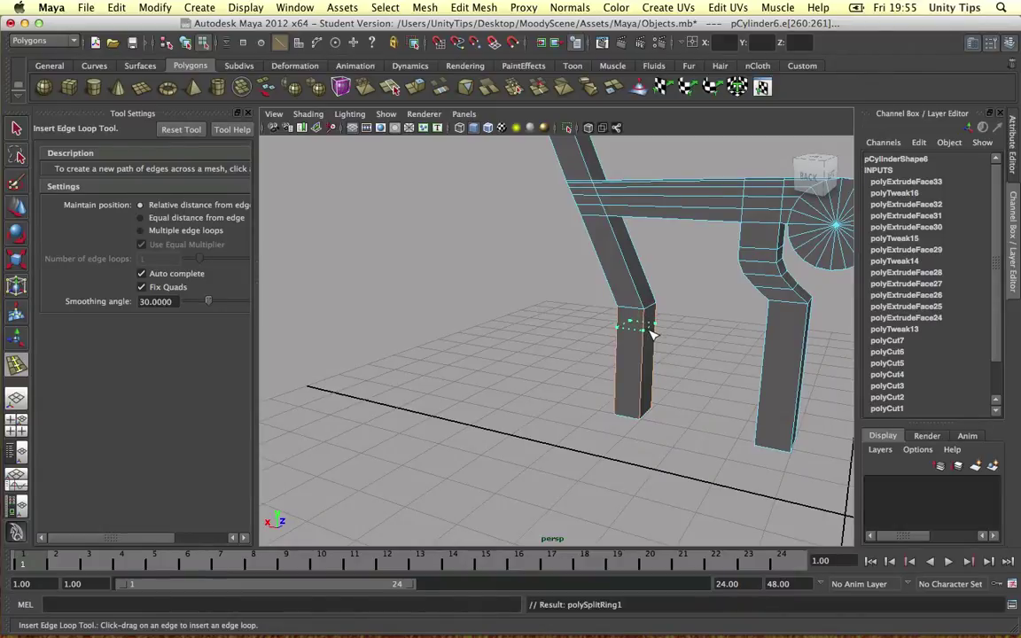
left_click(652, 334)
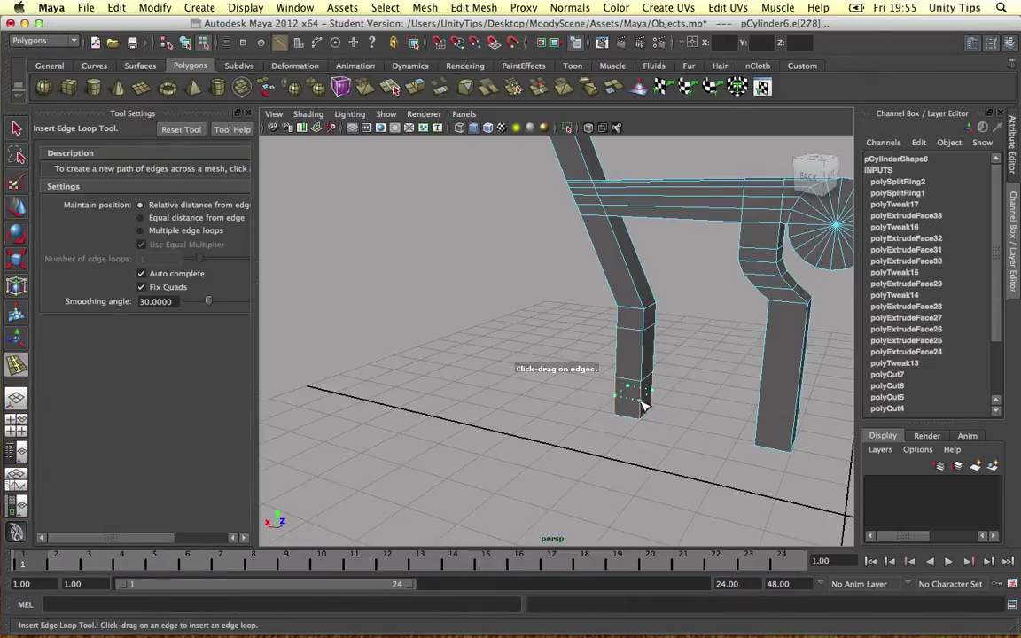
left_click(644, 404)
Select the upper and lower band faces on the rear leg's front side and extrude them 2.22 to the front leg as crossbars.
left_click_drag(644, 401, 598, 305, "alt")
right_click_drag(597, 306, 605, 284)
right_click_drag(615, 348, 616, 349)
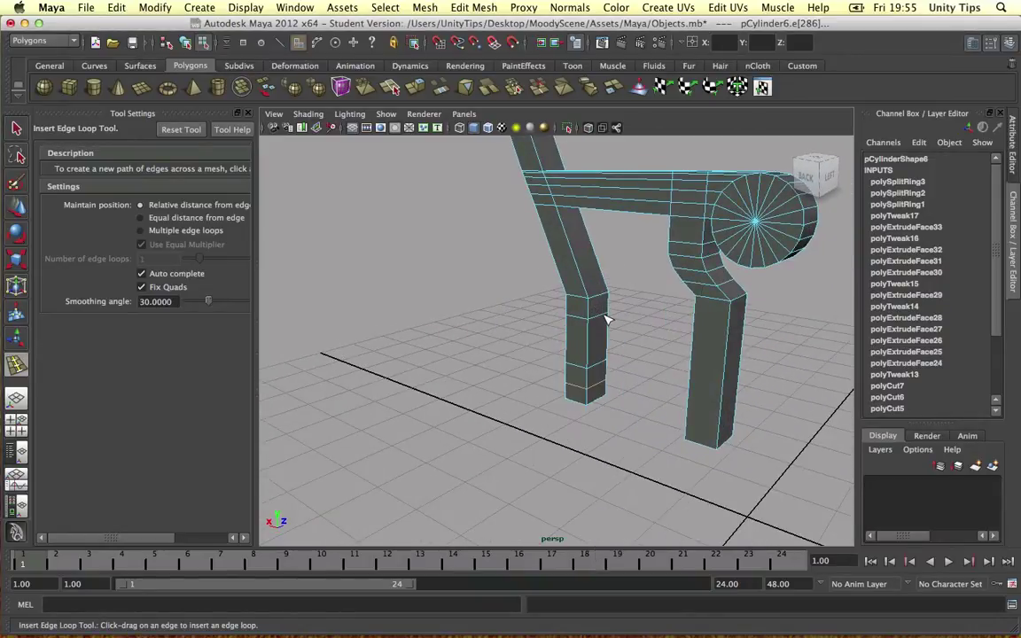
key("w")
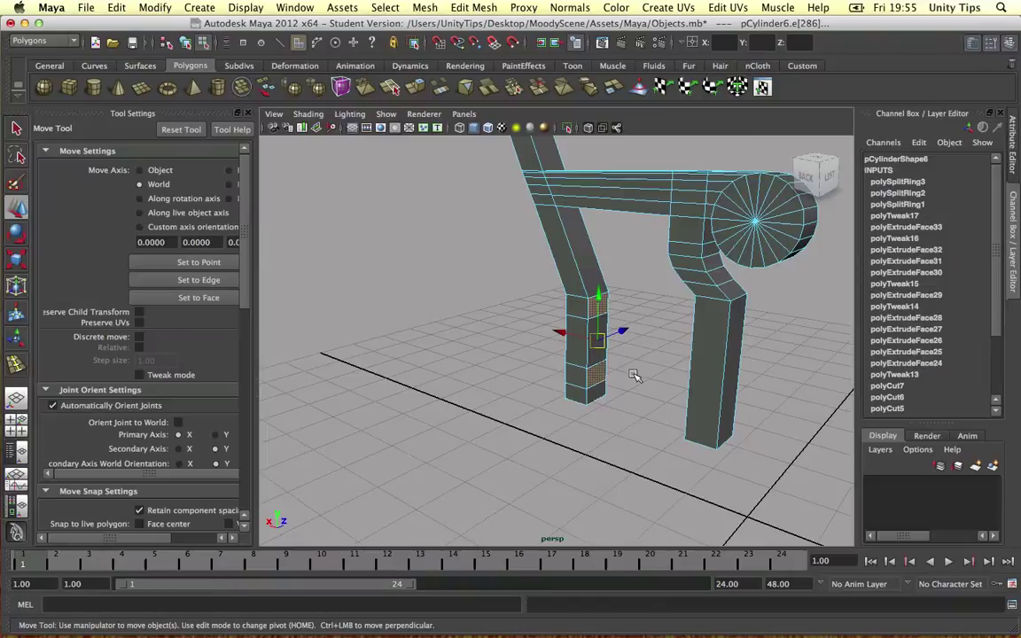
left_click(597, 379)
right_click_drag(596, 380, 582, 404, "shift")
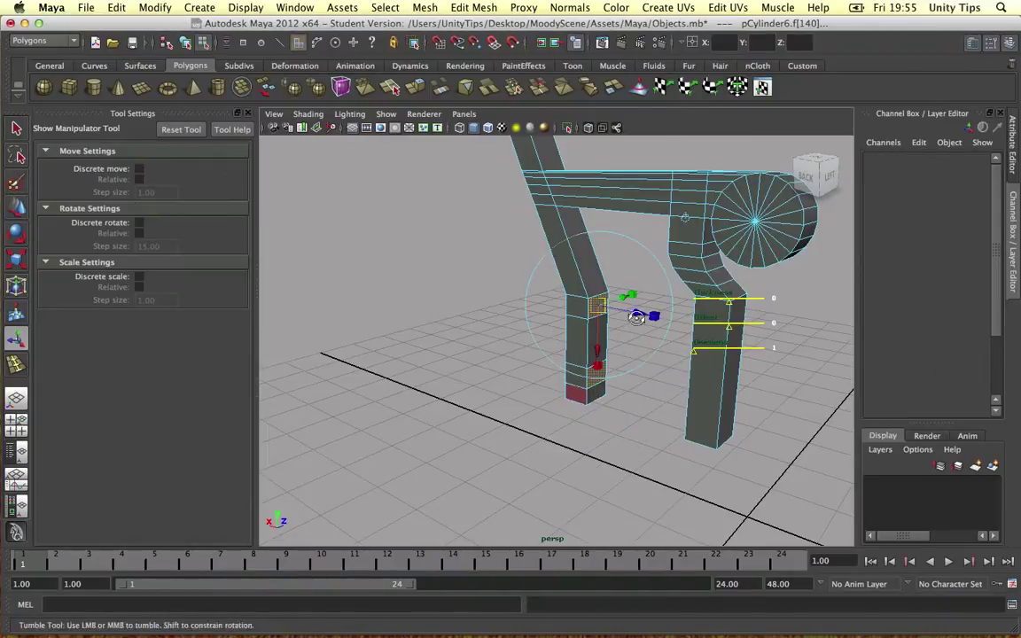
left_click_drag(635, 315, 766, 320, "alt")
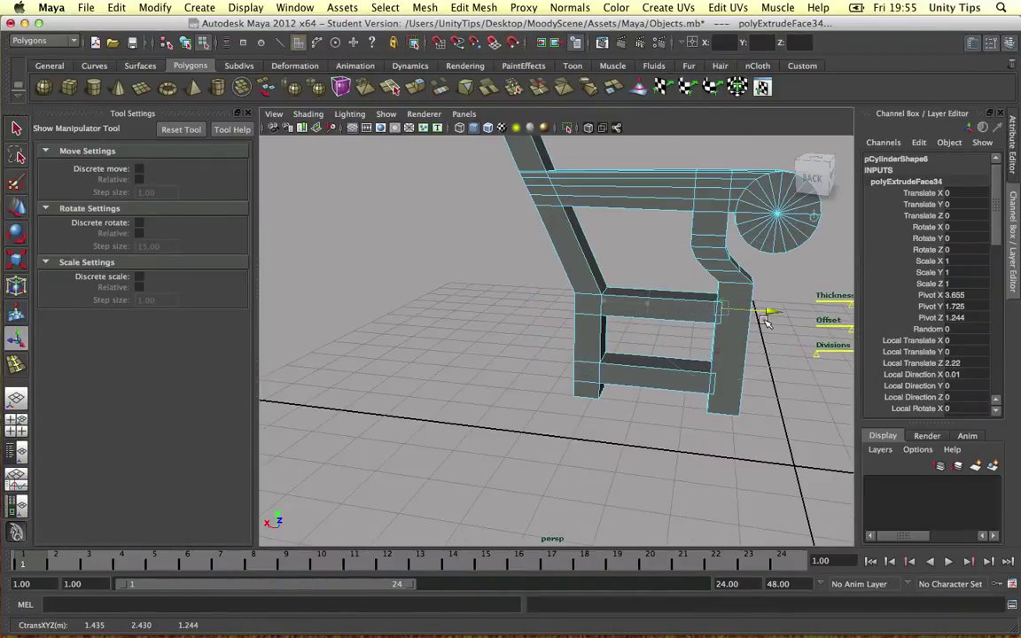
left_click(459, 326)
Consult the bench photo, then extrude the back post's top face 0.449 upward and shift it slightly backward.
left_click_drag(497, 324, 476, 303, "alt")
scroll(454, 290, "down", 5)
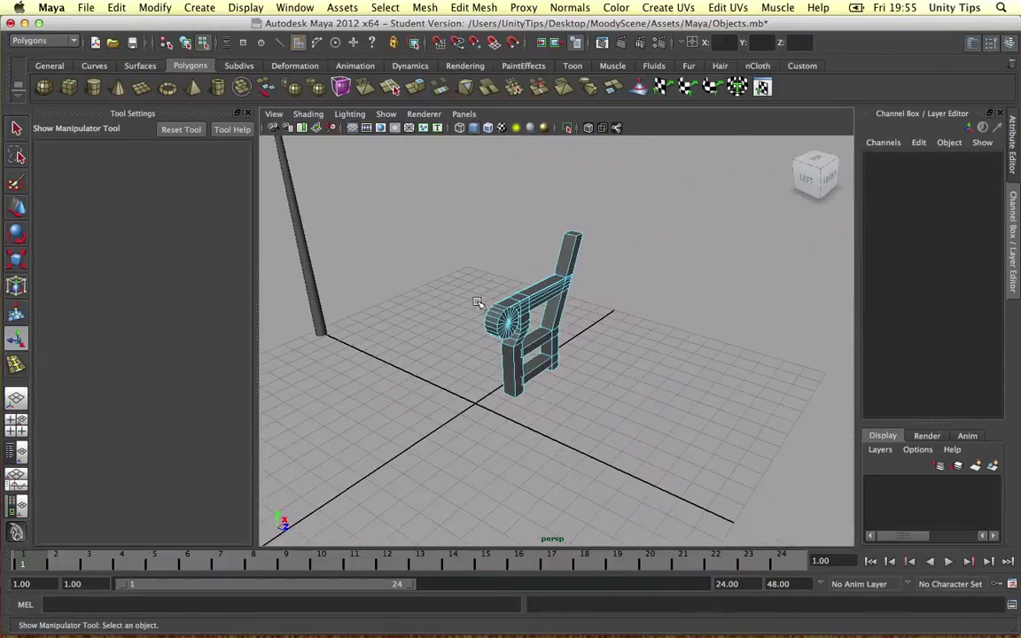
mouse_move(577, 312)
left_mouse_down("alt")
mouse_move(550, 288)
mouse_move(570, 296)
left_mouse_up("alt")
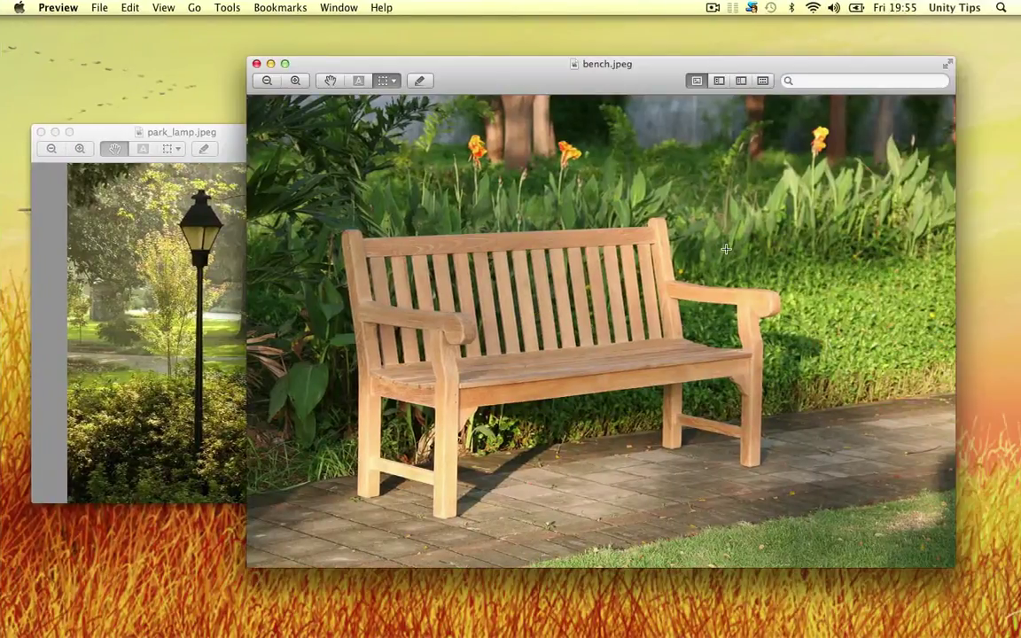
key("ctrl+Left")
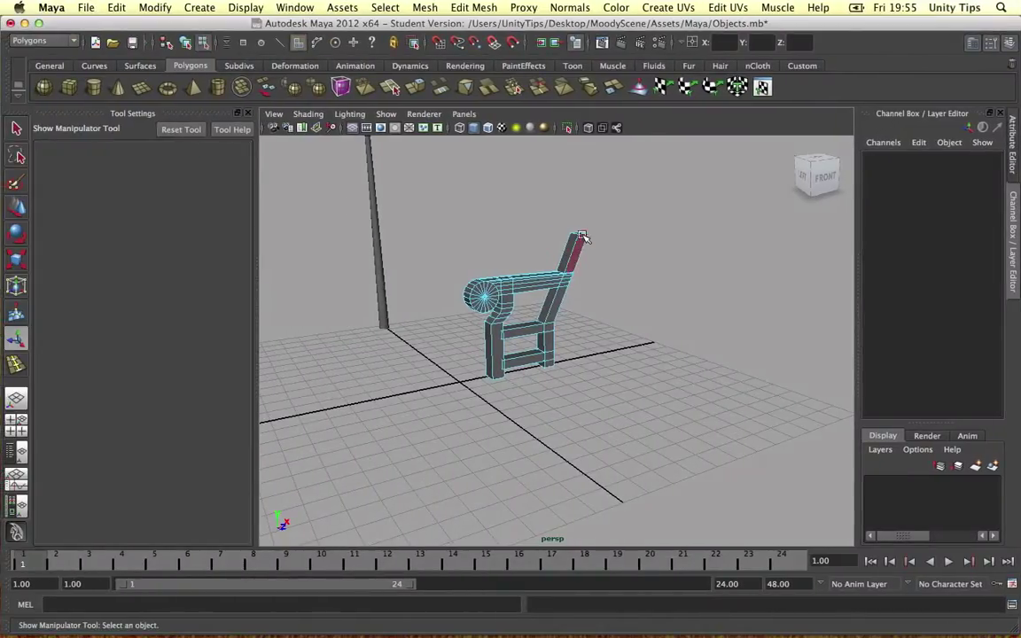
scroll(593, 244, "up", 5)
middle_click_drag(596, 245, 611, 291, "alt")
left_click_drag(611, 292, 614, 307, "alt")
right_click_drag(647, 215, 654, 250)
left_click(652, 193)
left_click_drag(652, 194, 667, 228, "alt")
key("g")
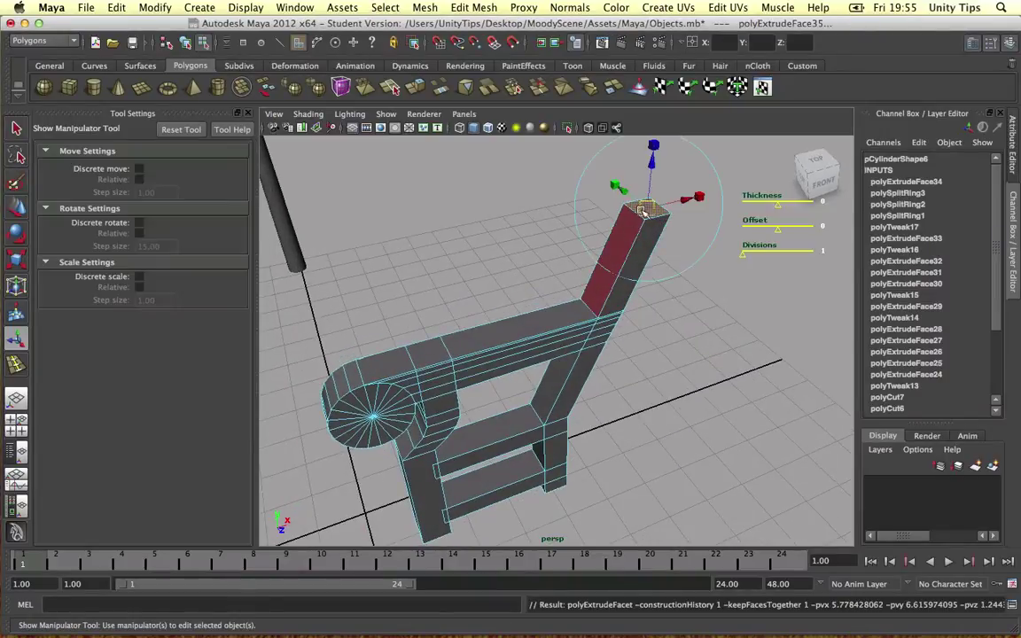
left_click_drag(652, 161, 655, 138)
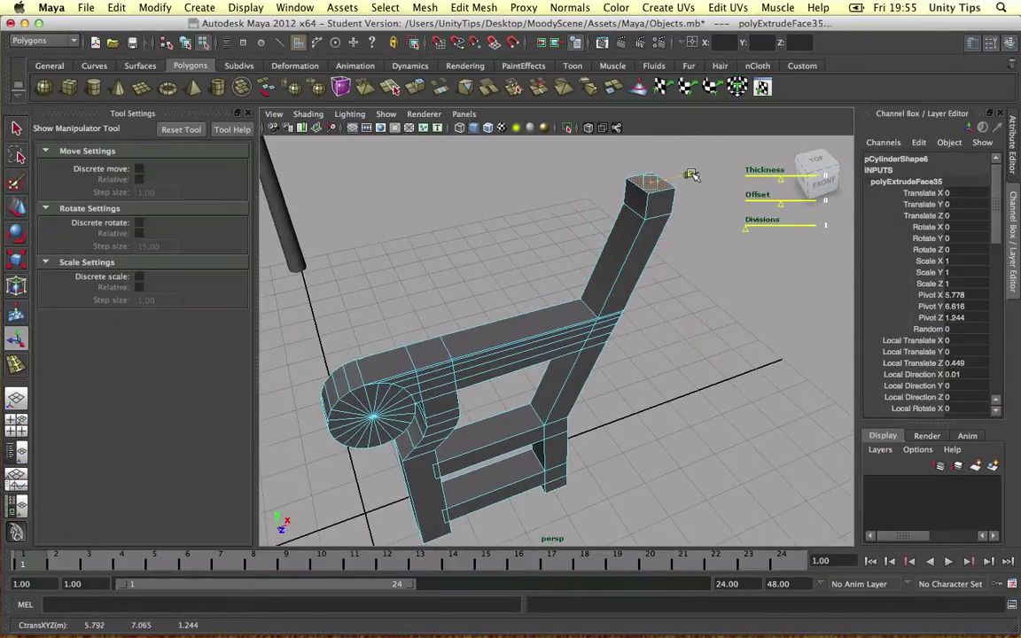
Inset the inner side face of the back post's top block with Extrude, and extrude it again by 6.114 as the backrest's top rail.
left_click(661, 205)
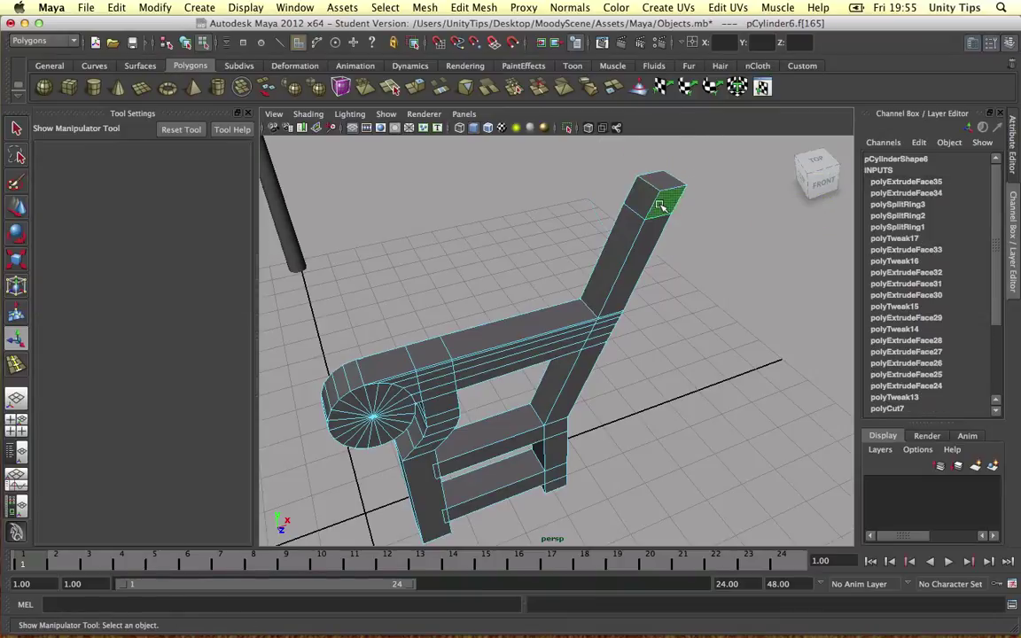
key("ctrl+e")
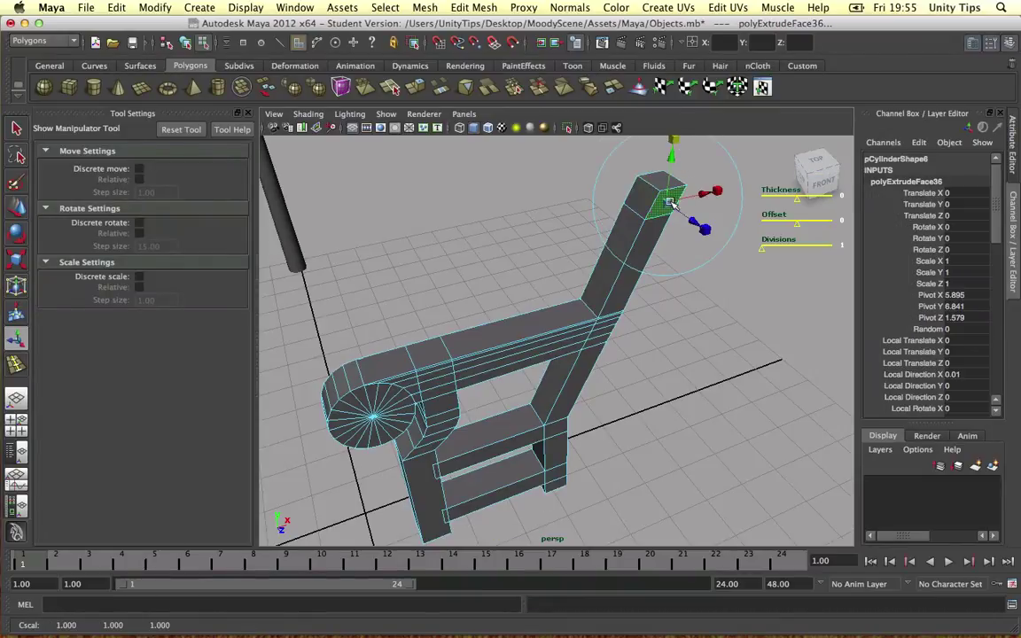
key("g")
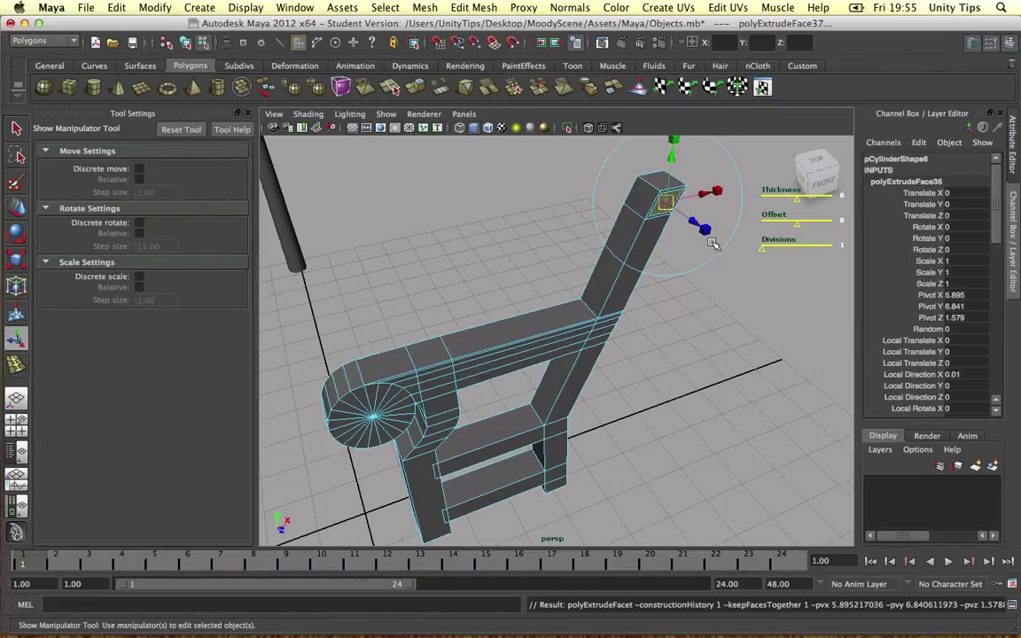
scroll(710, 246, "down", 5)
left_click_drag(639, 294, 766, 416)
left_click_drag(597, 380, 672, 347, "alt")
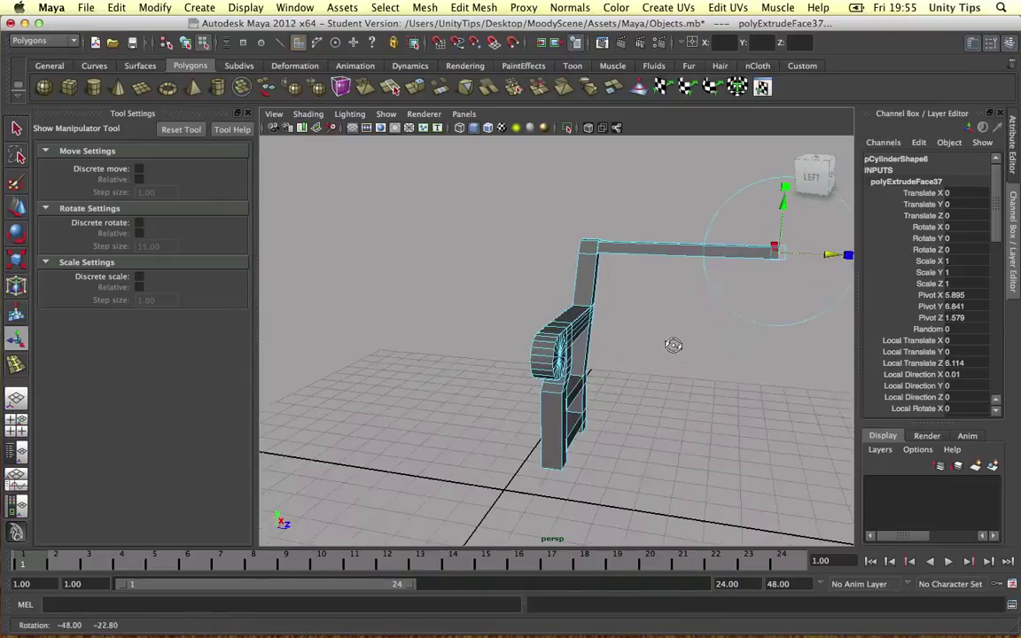
Insert nine evenly spaced edge loops around the upper crossbar between the front and rear legs.
left_click_drag(725, 315, 499, 353, "alt")
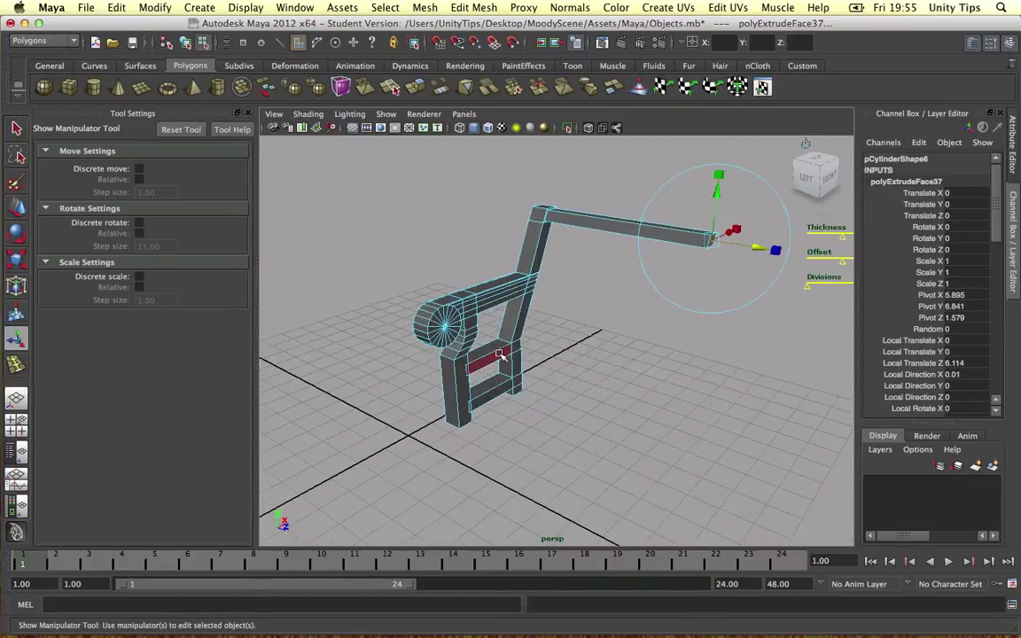
left_click(501, 354)
right_click_drag(502, 354, 567, 356, "alt")
left_click_drag(567, 355, 474, 355, "alt")
middle_click_drag(474, 356, 519, 343, "alt")
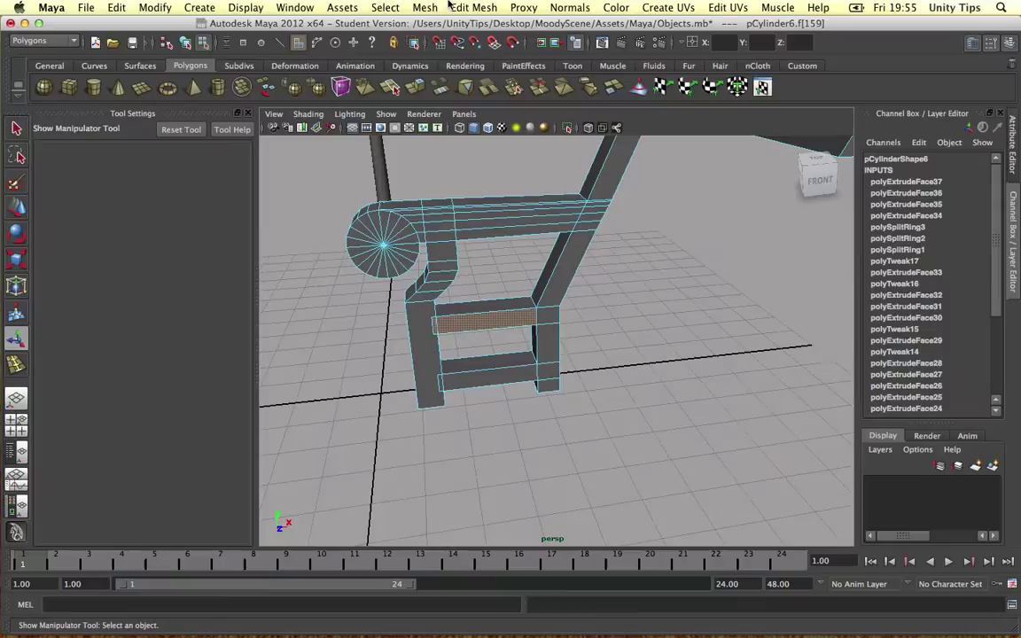
left_click(454, 5)
left_click(520, 151)
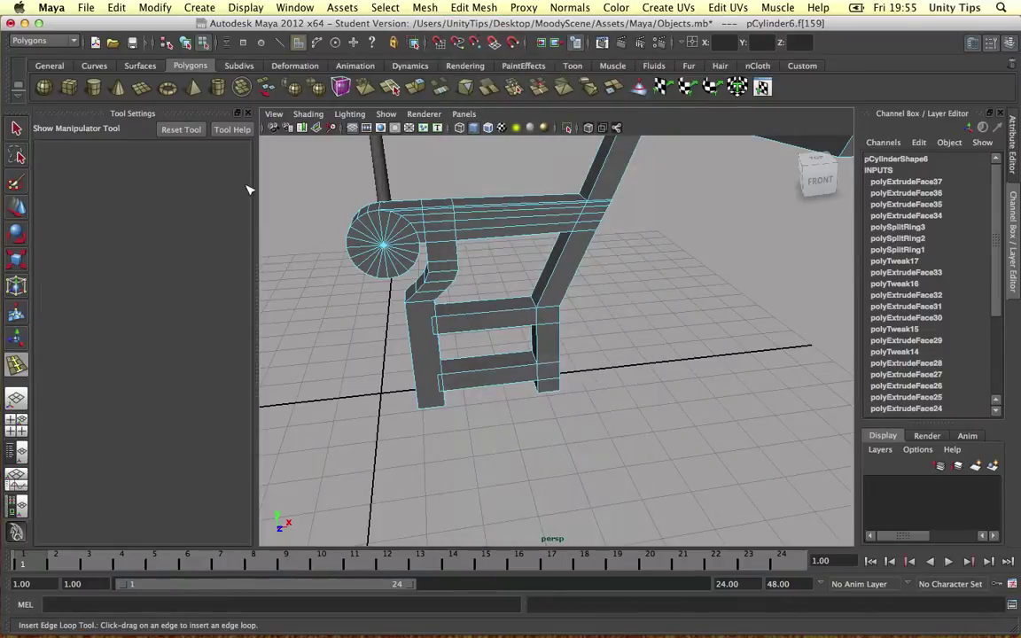
left_click(165, 232)
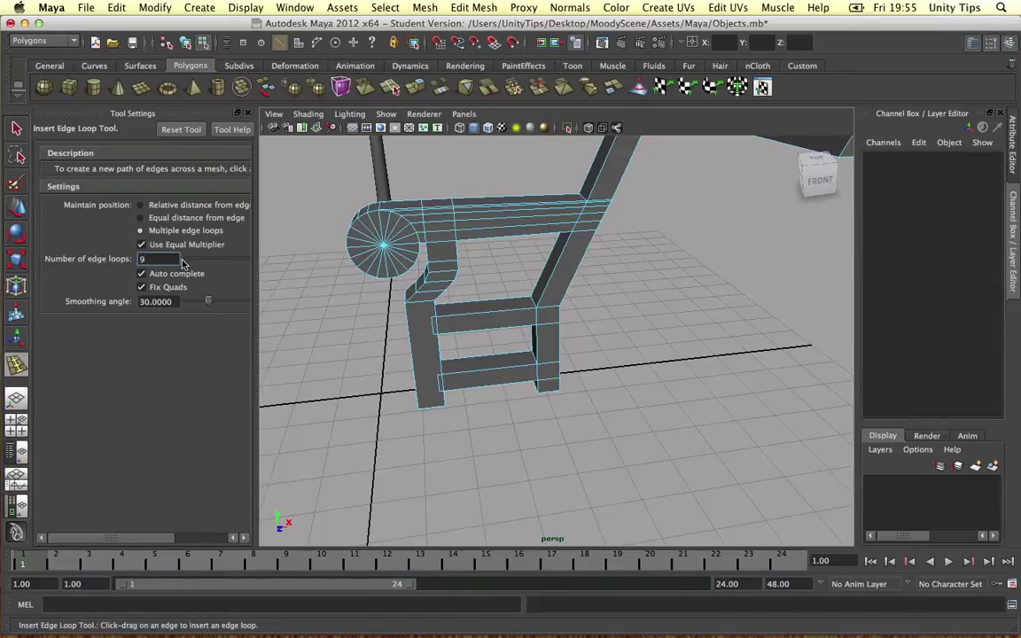
left_click(468, 309)
scroll(461, 307, "up", 5)
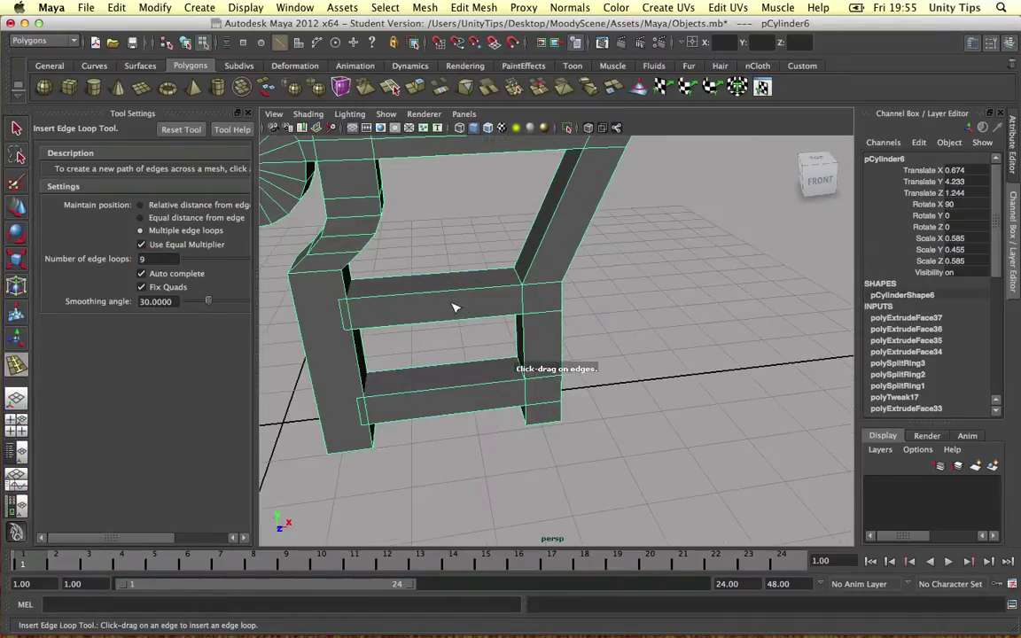
left_click(438, 291)
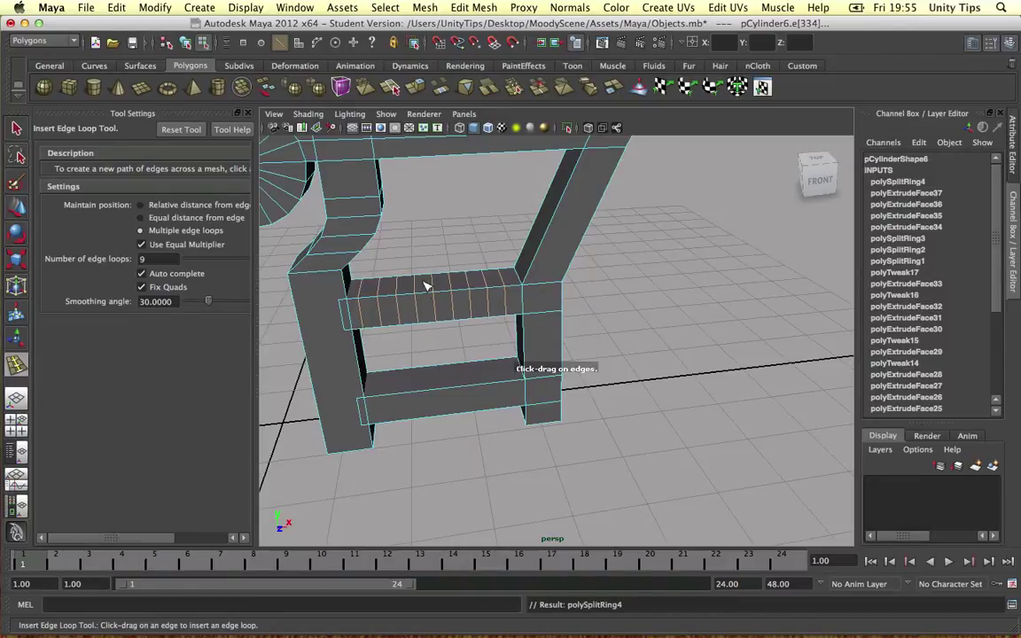
Move the upper crossbar's rearmost edge loop up against the rear leg, and the seventh loop from the front close beside the eighth.
right_click_drag(428, 292, 423, 257)
key("w")
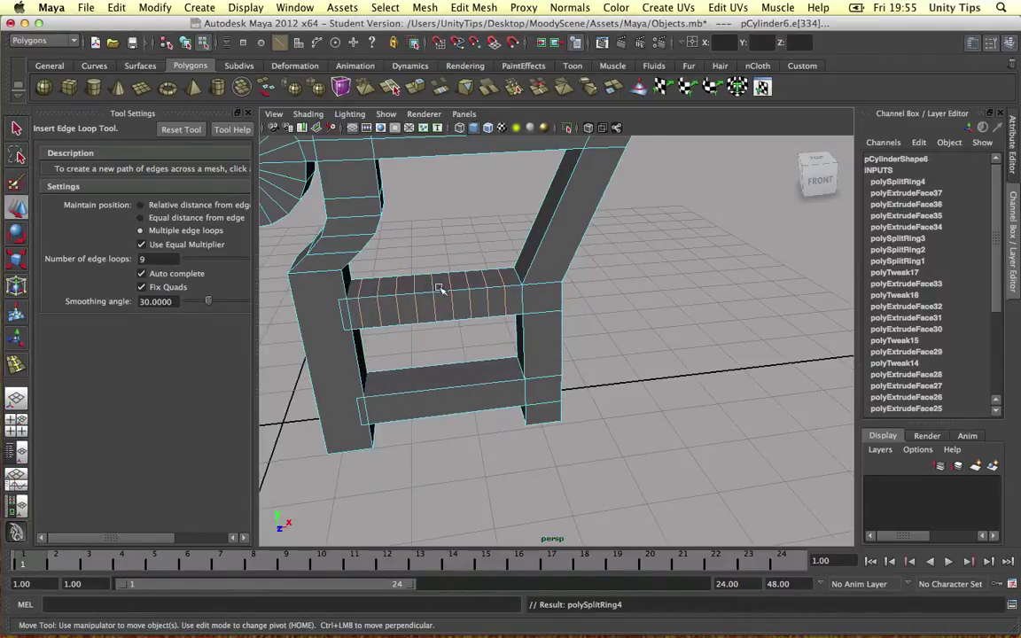
left_click(508, 286)
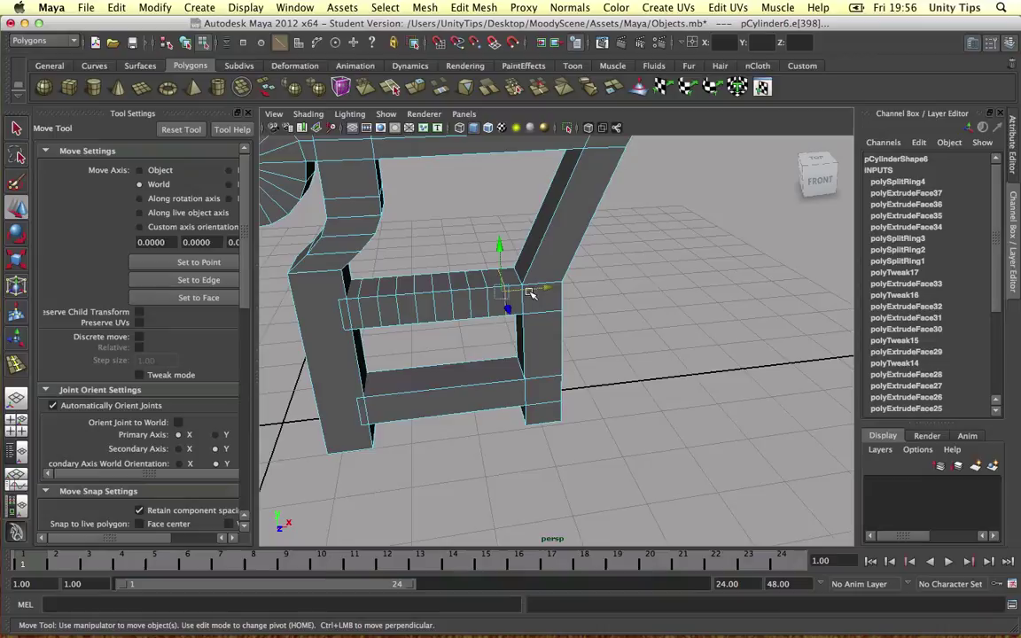
left_click(530, 292)
left_click(529, 292)
left_click(472, 285)
left_click_drag(493, 294, 504, 291)
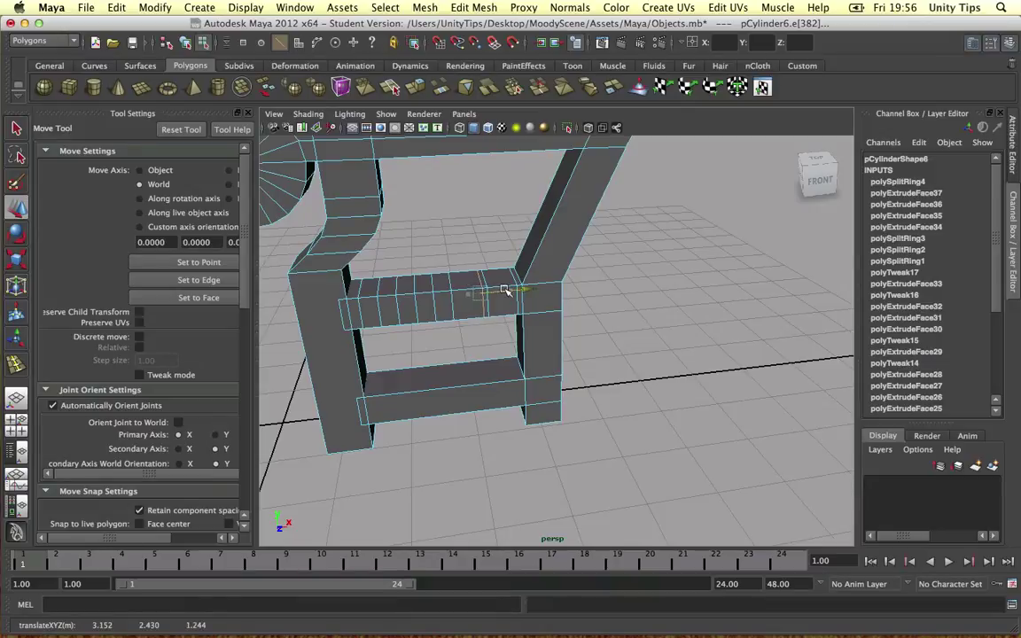
Pair up the crossbar's middle edge loops by moving the fifth beside the sixth and the third beside the fourth.
left_click(437, 281)
left_click(433, 282)
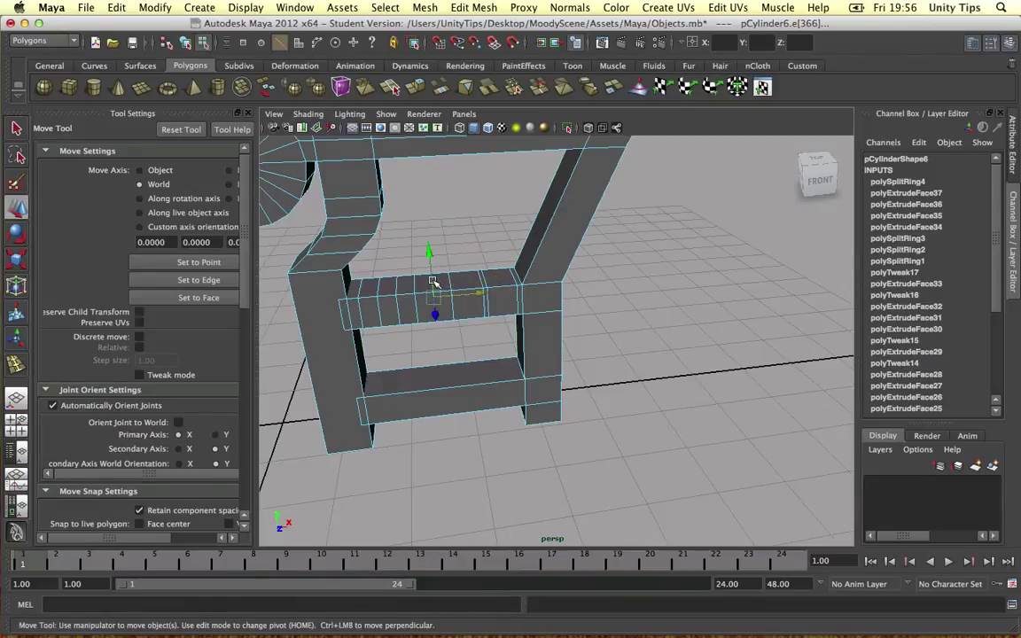
left_click(454, 298)
key("super+z")
left_click_drag(466, 295, 471, 294)
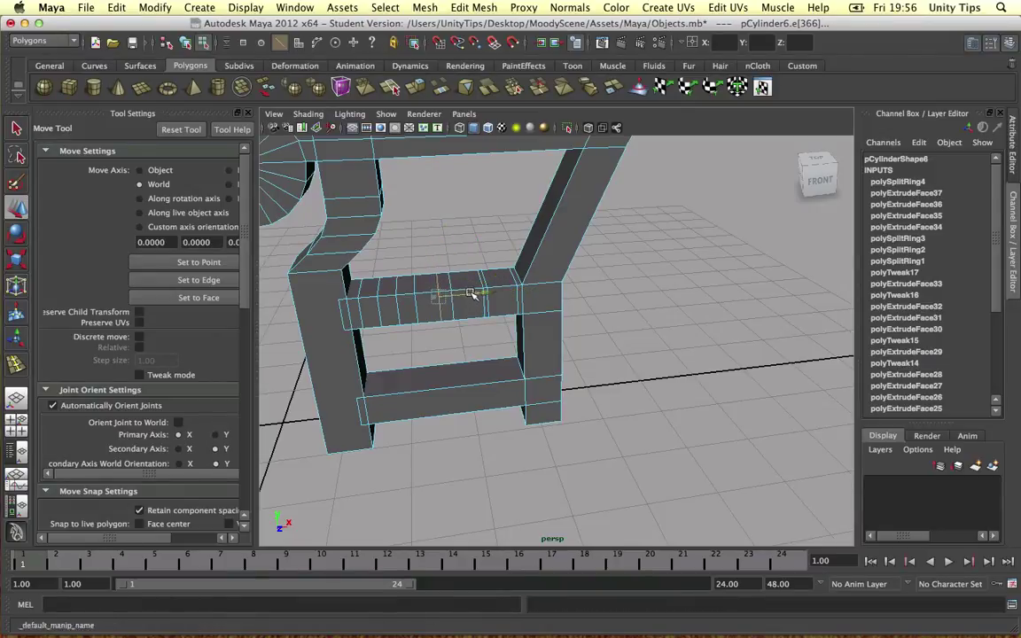
left_click(397, 286)
left_click_drag(431, 298, 443, 299)
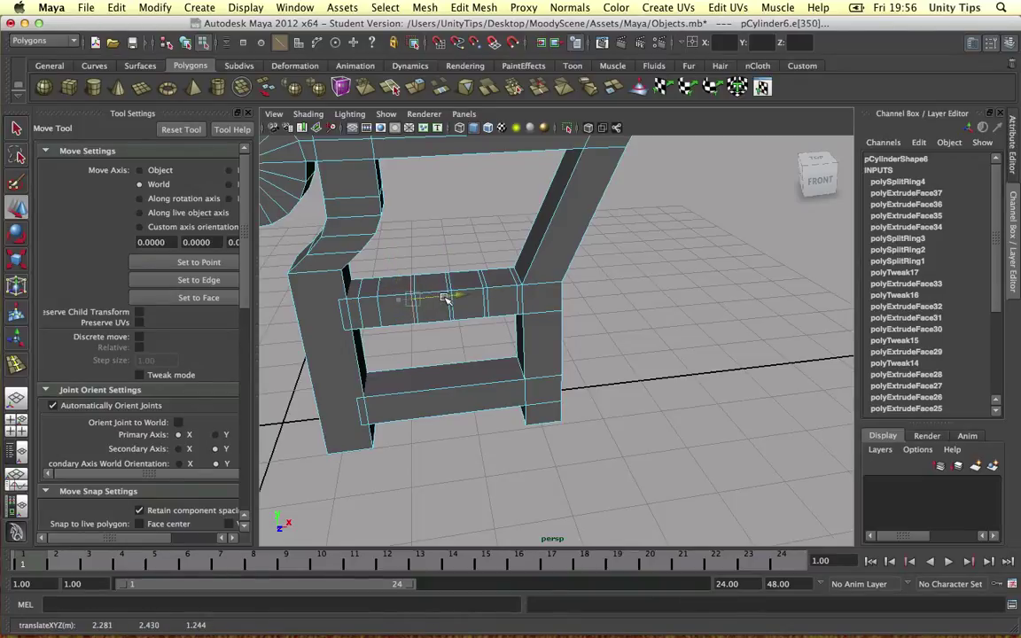
Bring the crossbar's first and second edge loops together near the front leg, undoing the accidental deletion.
left_click(378, 289)
left_click(378, 289)
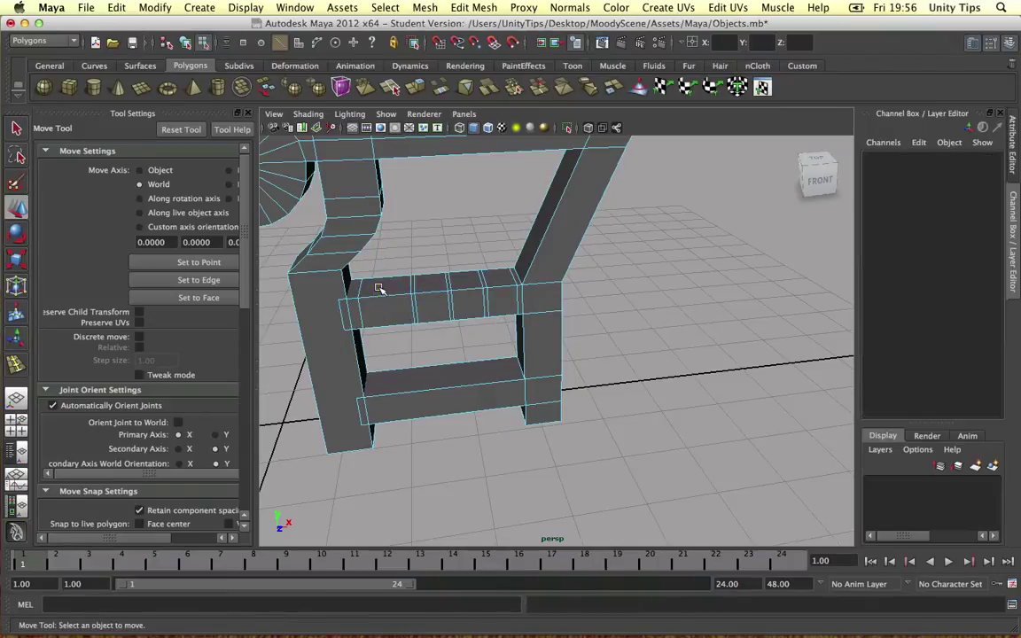
key("ctrl+z")
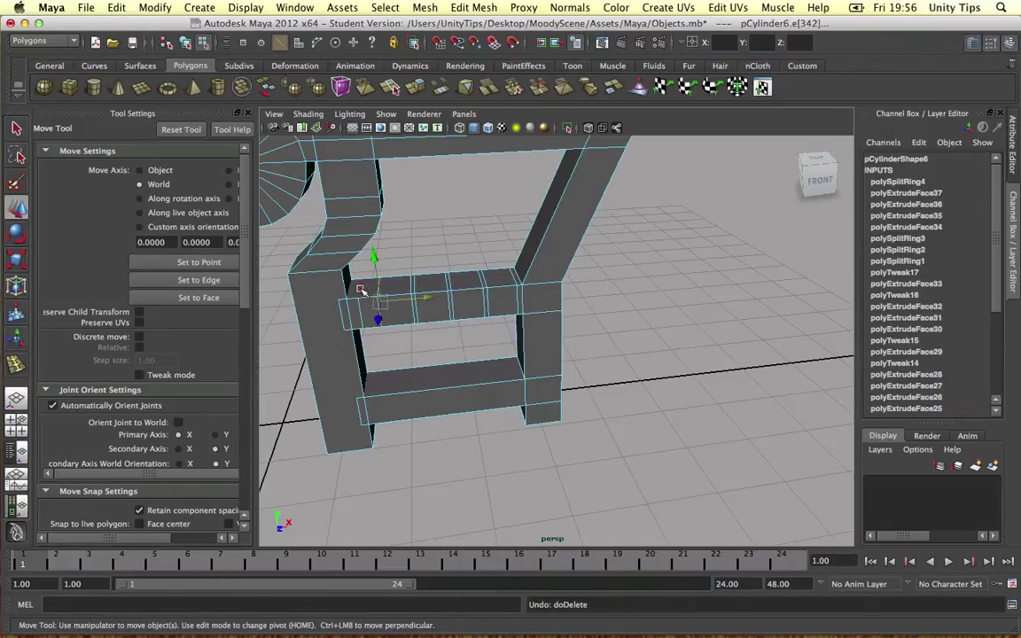
left_click_drag(413, 303, 375, 291)
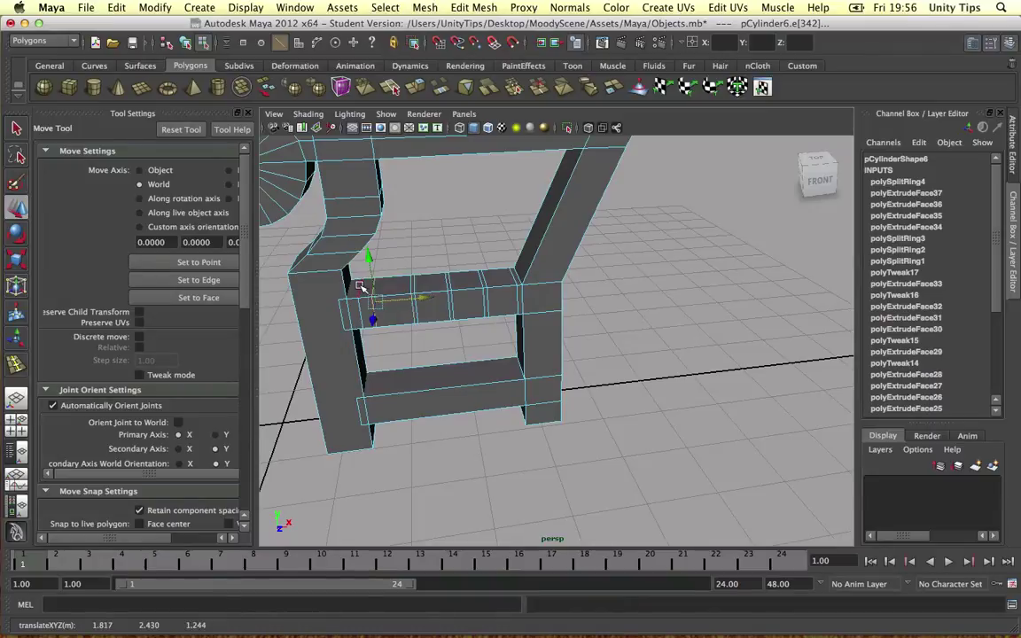
left_click(396, 304)
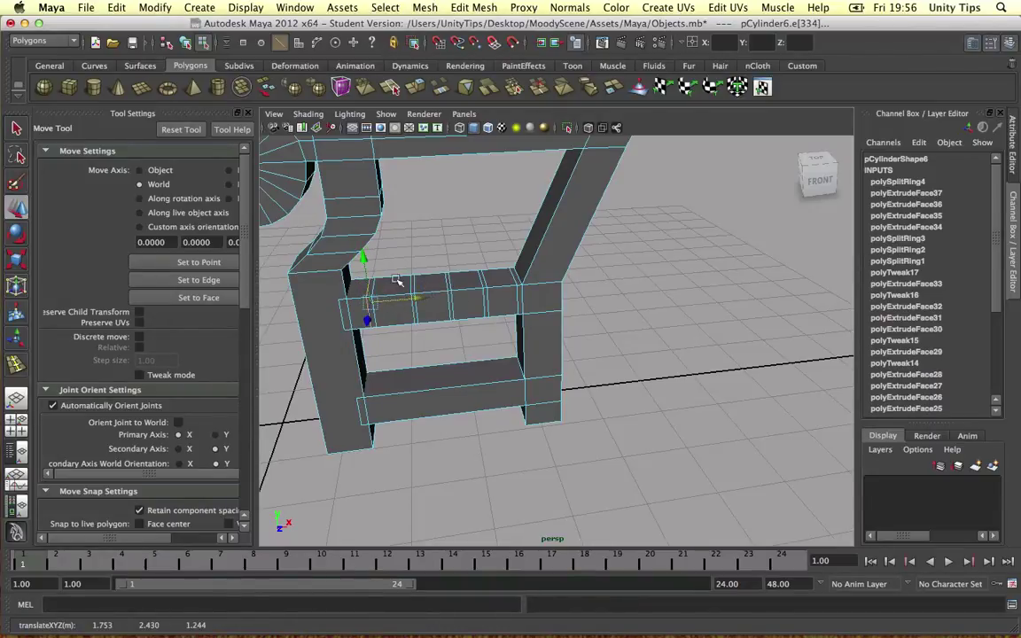
Select the four wide faces on the upper crossbar's inner side and extrude them about 4.06 outward as seat slats.
left_click_drag(397, 273, 449, 278, "alt")
middle_click_drag(496, 324, 588, 260, "alt")
right_click(520, 279)
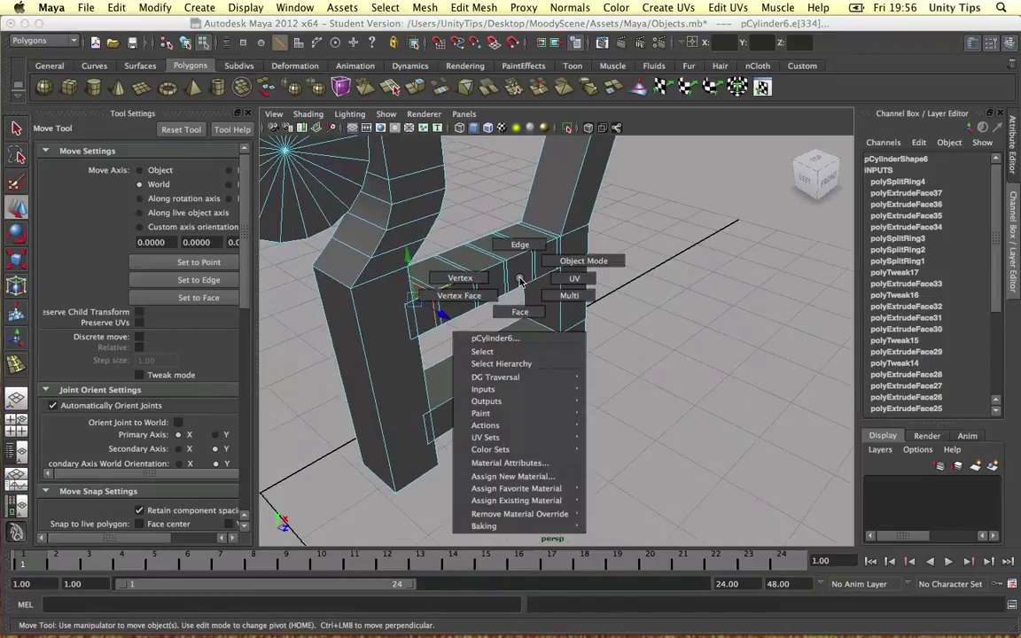
right_click_drag(517, 308, 518, 311)
left_click(544, 259)
left_click(519, 270, "shift")
left_click(491, 283, "shift")
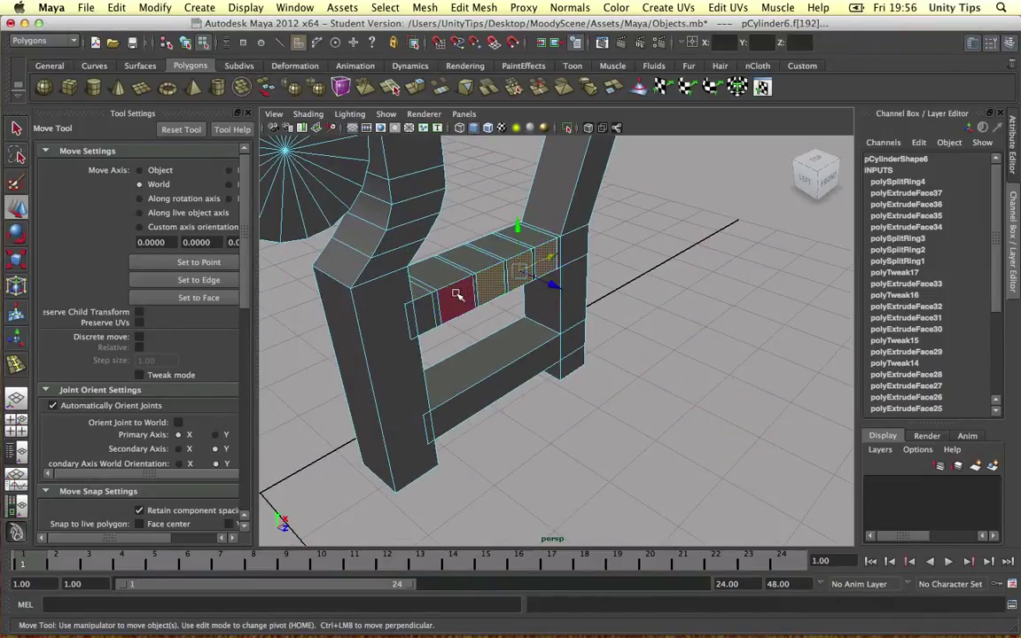
left_click(458, 296, "shift")
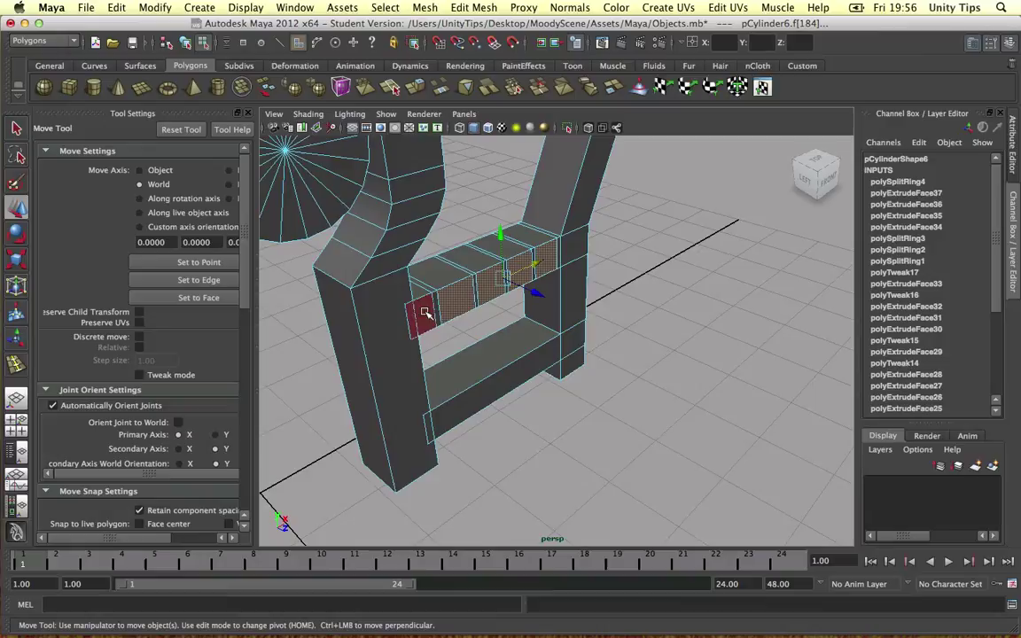
left_click_drag(516, 309, 483, 285, "alt")
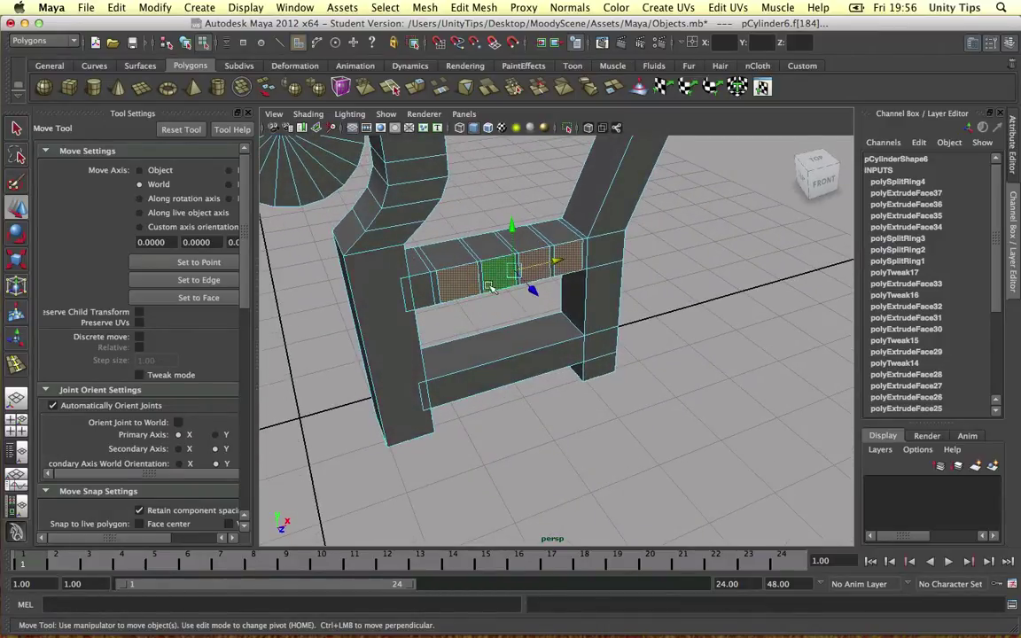
right_click_drag(490, 286, 485, 319, "shift")
left_click_drag(486, 319, 485, 331, "alt")
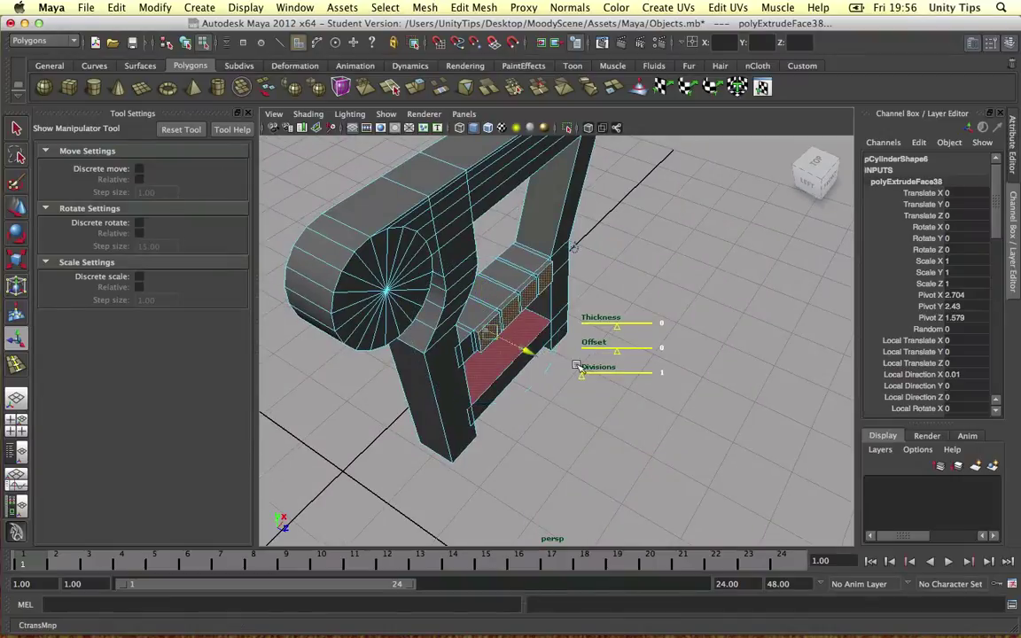
left_click_drag(577, 366, 667, 416)
middle_click_drag(544, 364, 597, 314, "alt")
left_click_drag(598, 315, 677, 385, "alt")
scroll(647, 335, "down", 8)
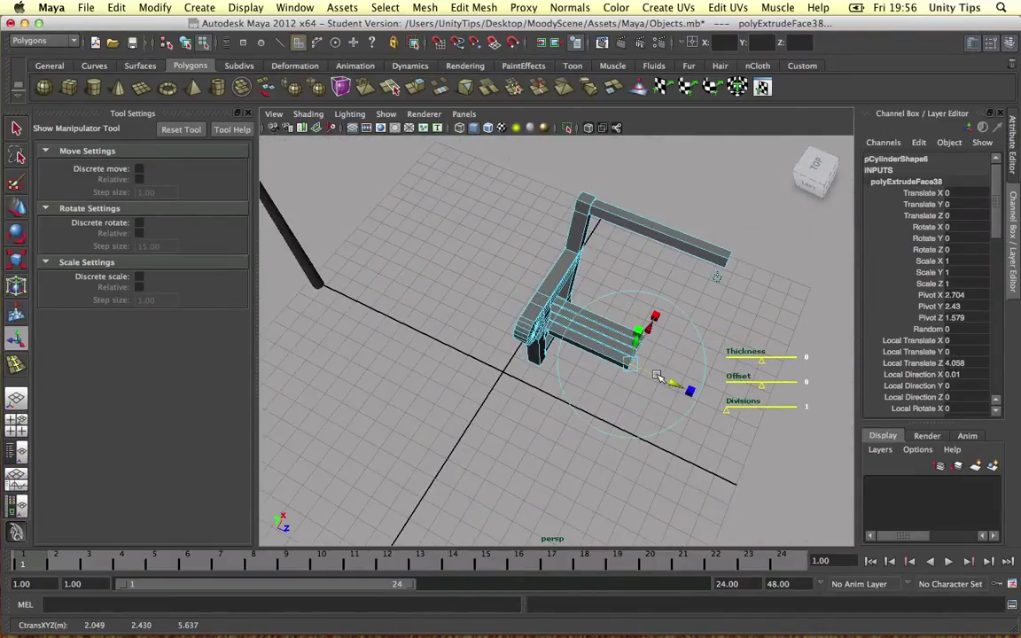
Lengthen the seat slats' extrusion to 6.421 using grid snapping, in line with the backrest's top rail.
middle_click_drag(728, 261, 727, 262)
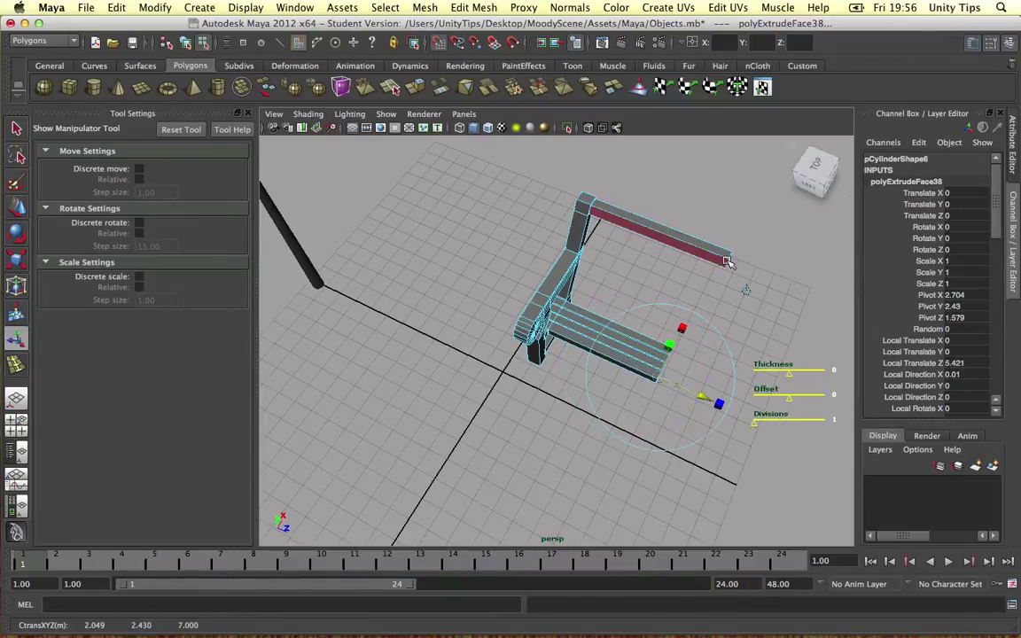
left_click_drag(722, 292, 714, 292, "alt")
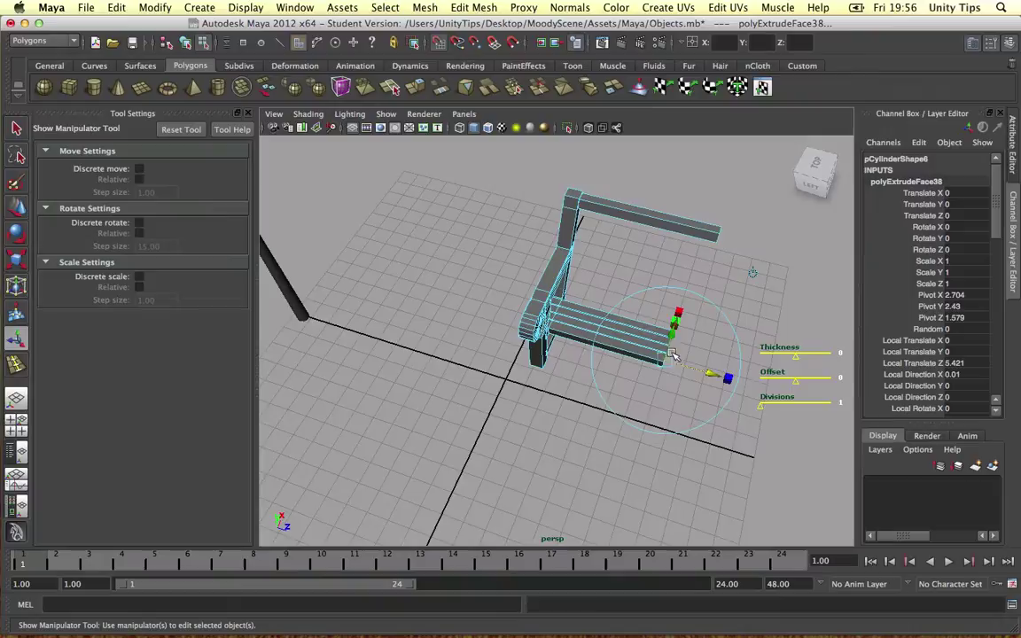
middle_click_drag(718, 240, 718, 245)
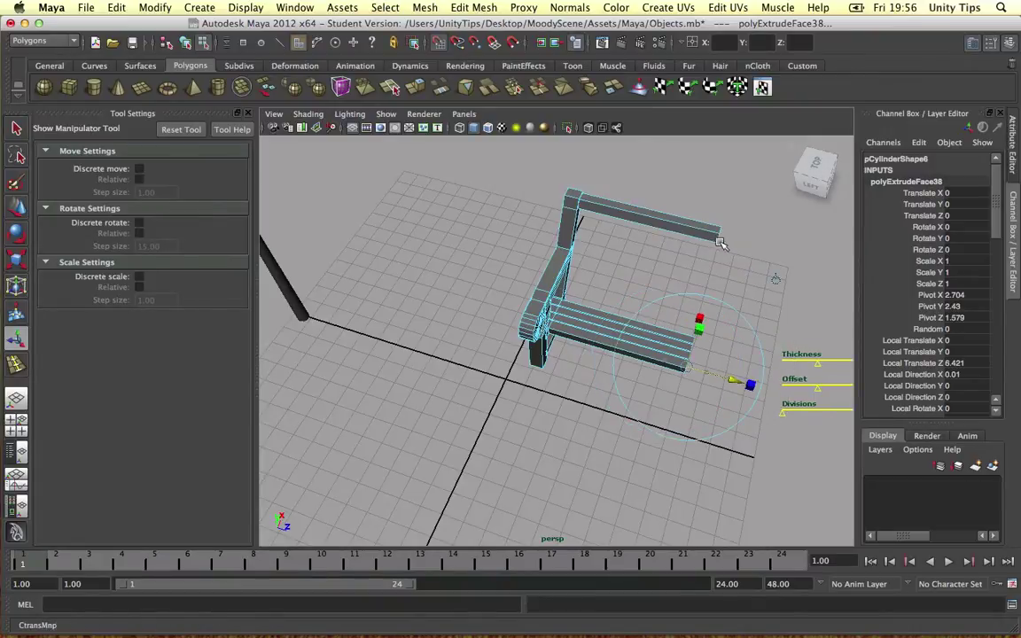
Select the rear leg's inner face at seat height and extrude it 6.401 as the rearmost seat slat.
left_click_drag(716, 242, 565, 275, "alt")
left_click(628, 302)
scroll(639, 297, "up", 5)
left_click_drag(637, 296, 611, 282, "alt")
right_click_drag(627, 282, 628, 303)
left_click(627, 302)
left_click_drag(627, 302, 629, 253, "alt")
right_click_drag(592, 292, 602, 327)
left_click_drag(601, 326, 645, 340, "alt")
left_click_drag(632, 298, 877, 429)
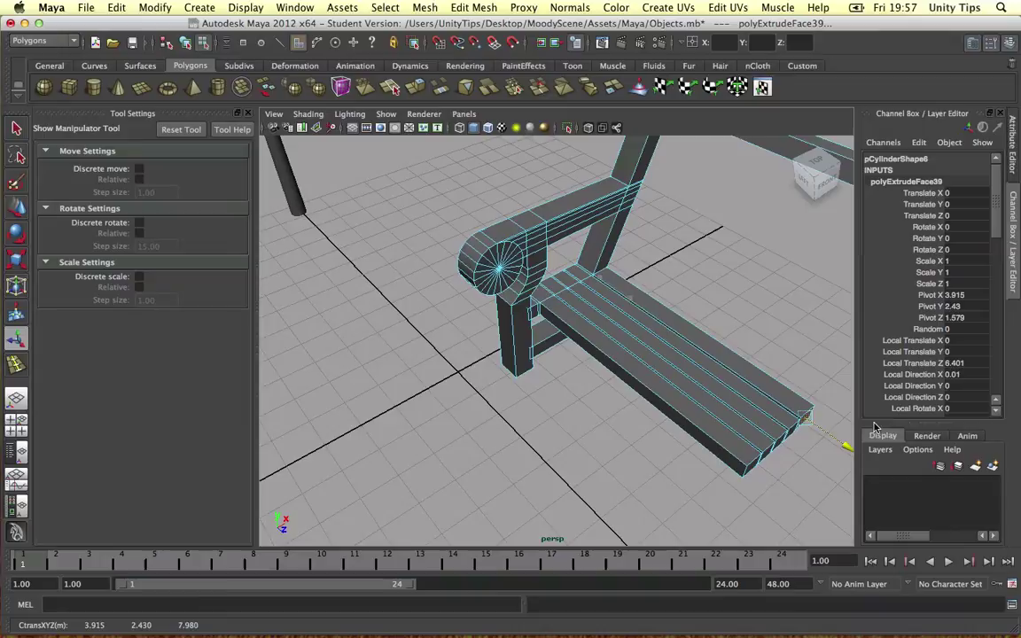
Insert nine evenly spaced edge loops across the length of the rearmost seat slat.
left_click_drag(581, 295, 619, 293, "alt")
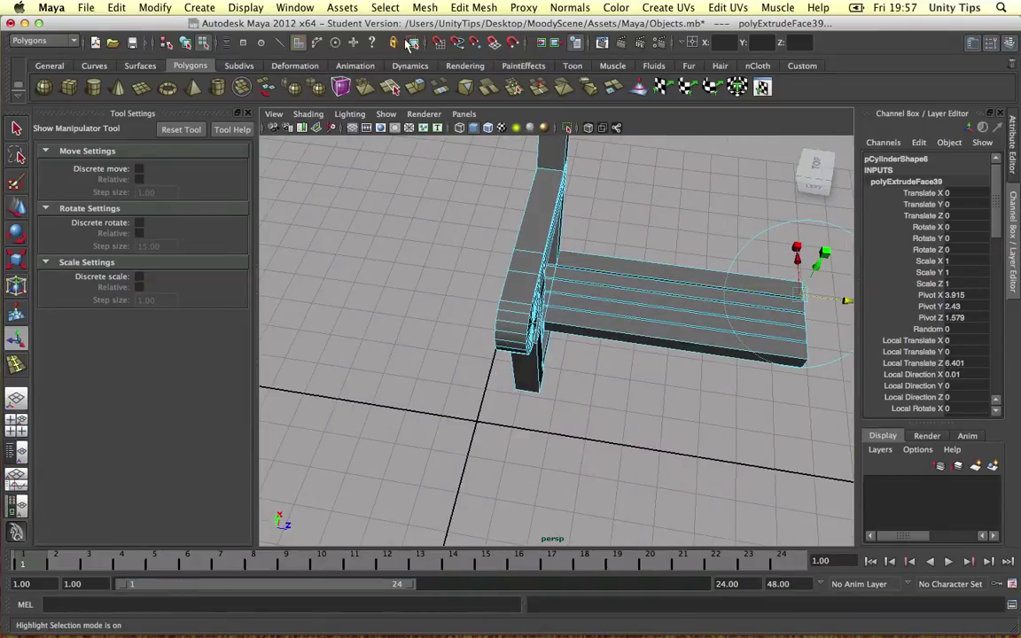
left_click(473, 7)
left_click(524, 144)
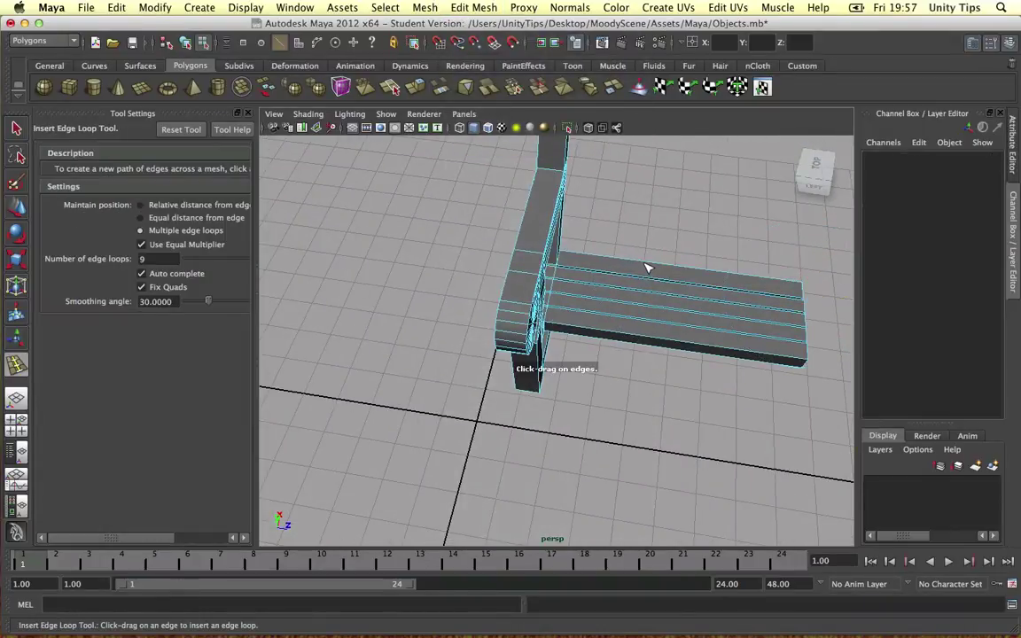
left_click(644, 266)
Move the rear slat's second edge loop from the back post close beside the first loop.
left_click_drag(644, 267, 620, 267, "alt")
right_click_drag(620, 267, 627, 276)
key("w")
left_click(631, 278)
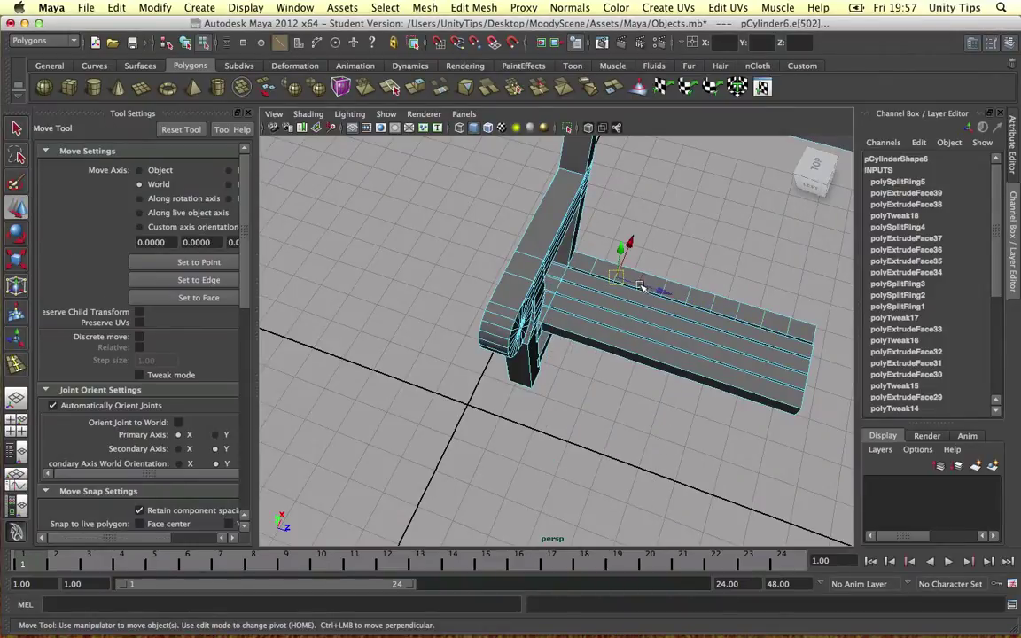
left_click_drag(641, 286, 626, 284)
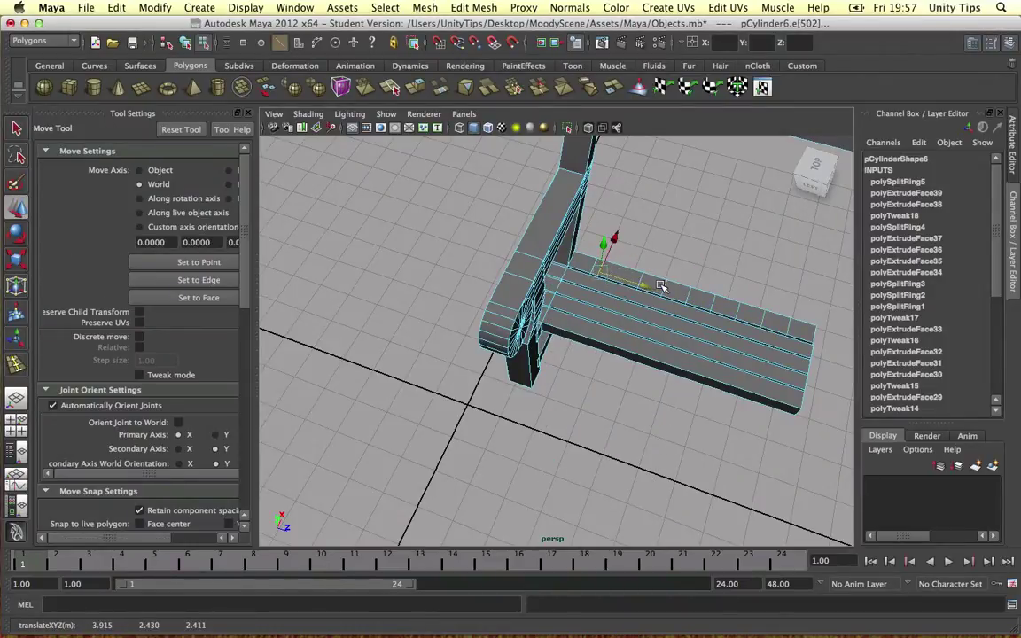
Move the rear slat's fourth and sixth edge loops close beside the third and fifth, forming two more narrow pairs.
left_click(662, 286)
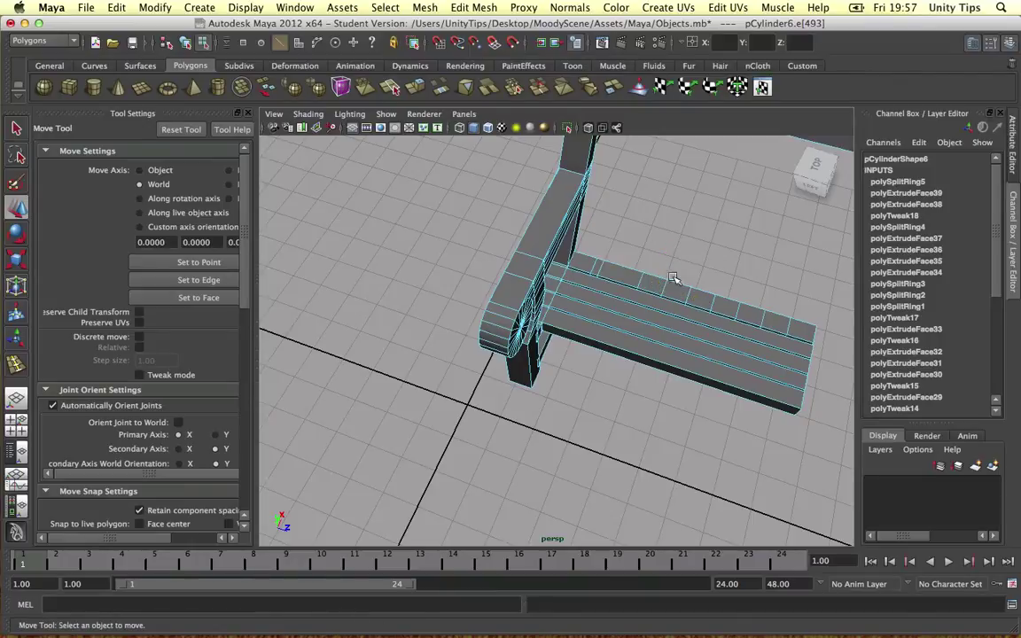
left_click(665, 283)
left_click(668, 285)
left_click(711, 267)
scroll(711, 267, "up", 5)
middle_click_drag(712, 267, 637, 290, "alt")
scroll(636, 290, "down", 3)
left_click(708, 263)
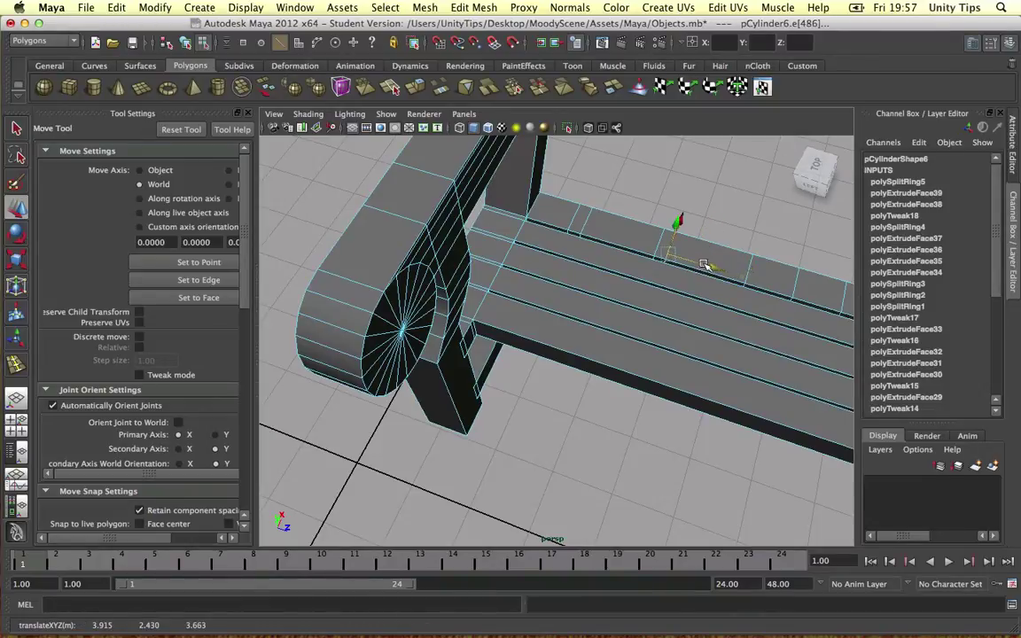
middle_click_drag(734, 259, 671, 239, "alt")
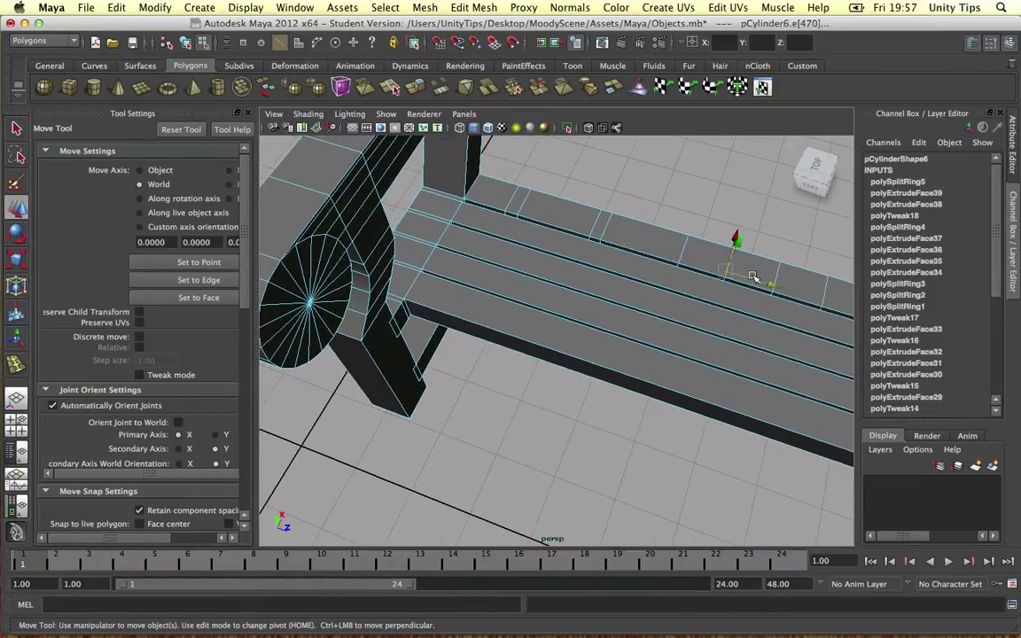
left_click_drag(751, 277, 720, 270)
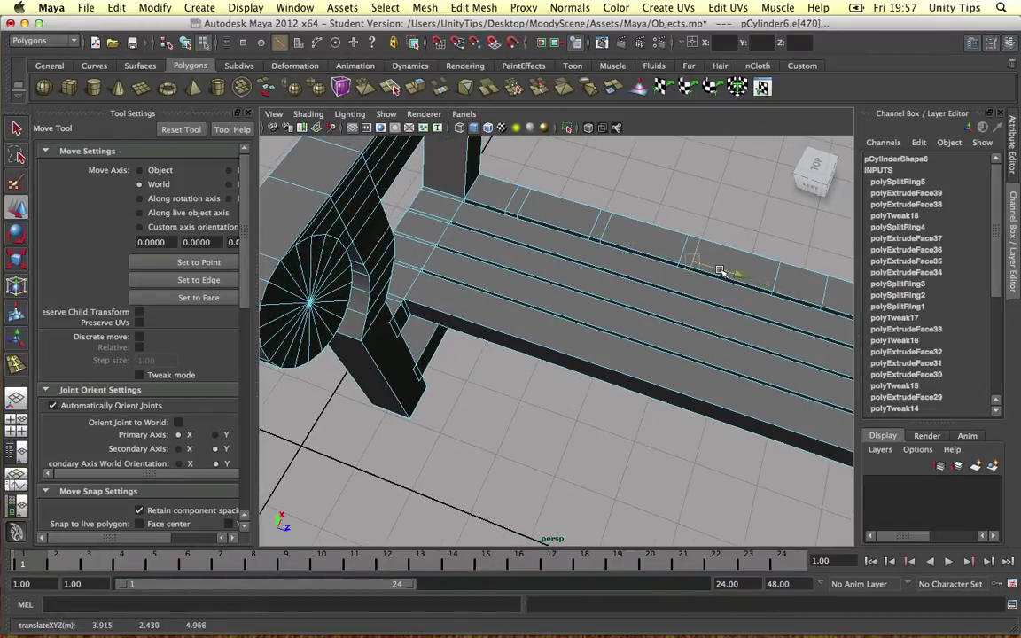
Shift the rear slat's first and second edge-loop pairs toward the back post, to about 1.797 and 3.050 along Z.
left_click(514, 191)
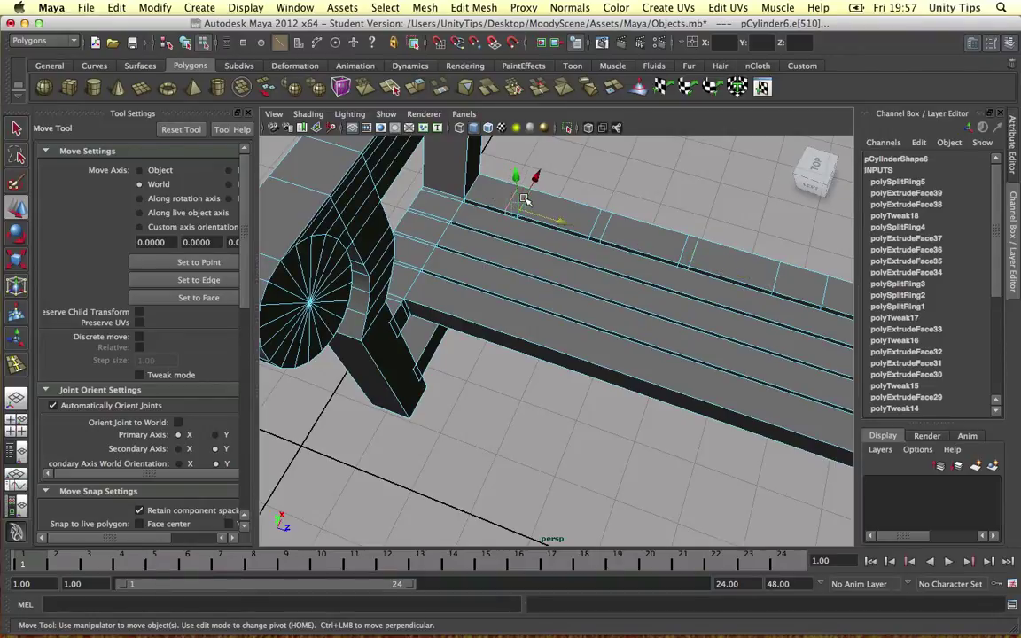
left_click_drag(540, 220, 546, 217)
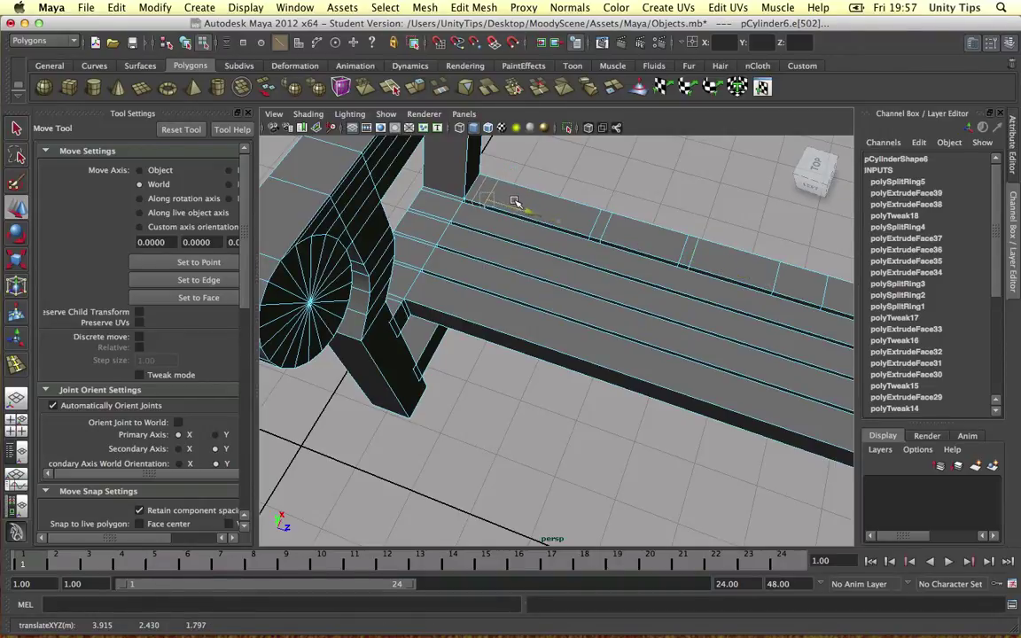
left_click(598, 222)
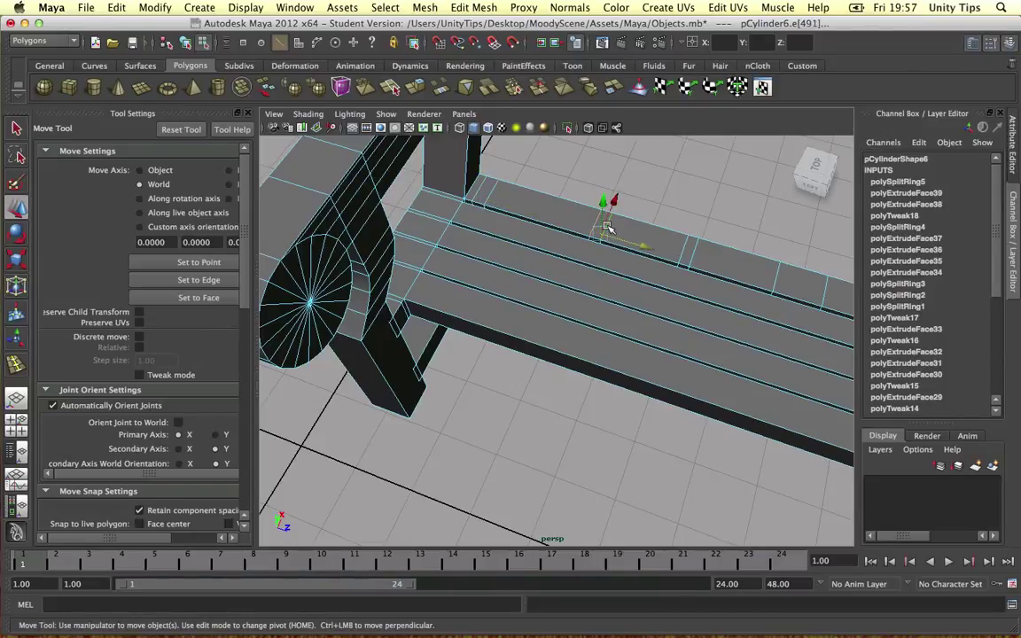
left_click_drag(614, 233, 584, 232)
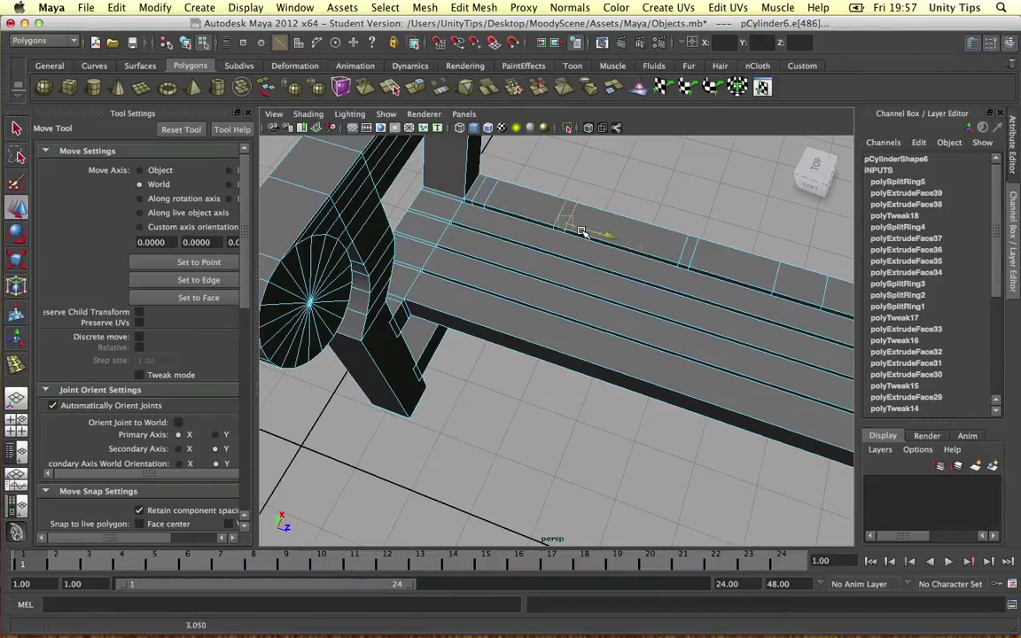
Shift the rear slat's third edge-loop pair toward the back post, to about 4.176 along Z.
scroll(655, 252, "down", 3)
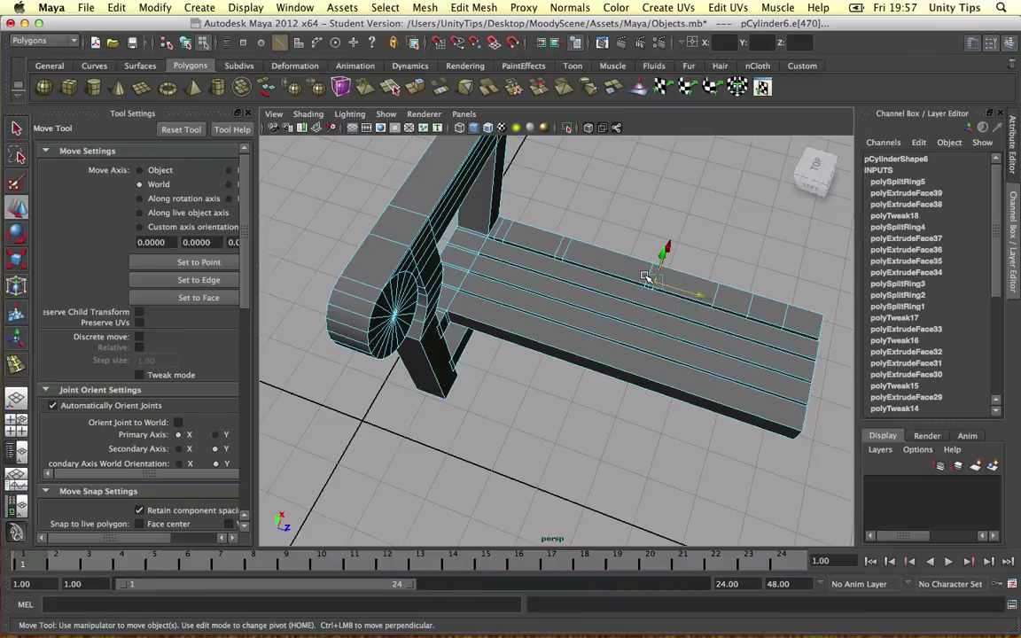
mouse_move(649, 277)
left_mouse_down()
mouse_move(661, 283)
mouse_move(639, 277)
left_mouse_up()
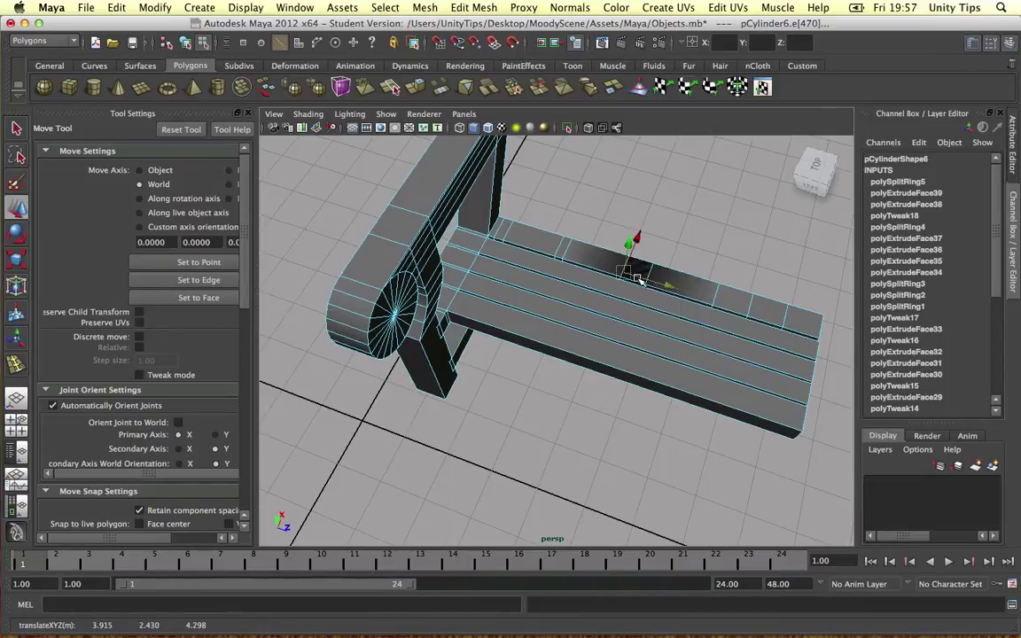
key("super+z")
scroll(662, 278, "up", 5)
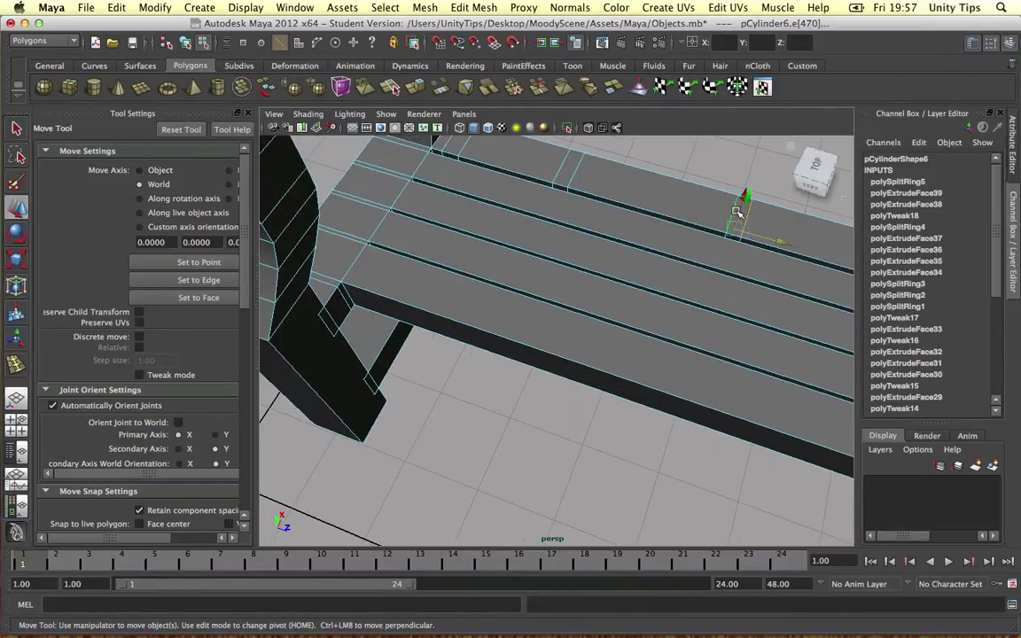
left_click_drag(752, 230, 674, 259, "alt")
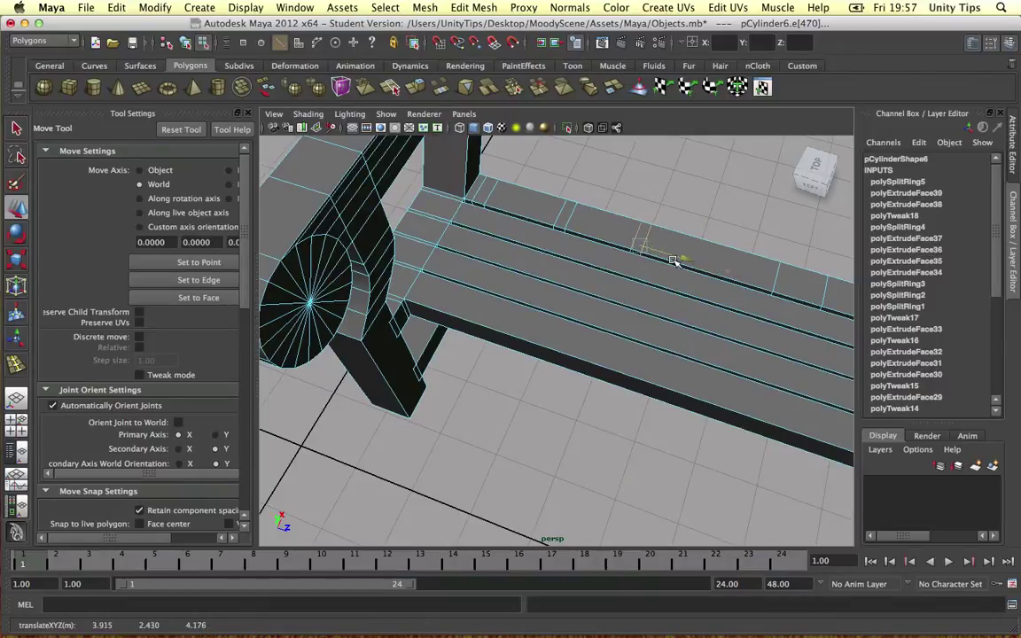
Bring the seventh and eighth edge loops together as an evenly spaced fourth pair and move the last loop to about 6.833 along Z.
scroll(700, 283, "down", 5)
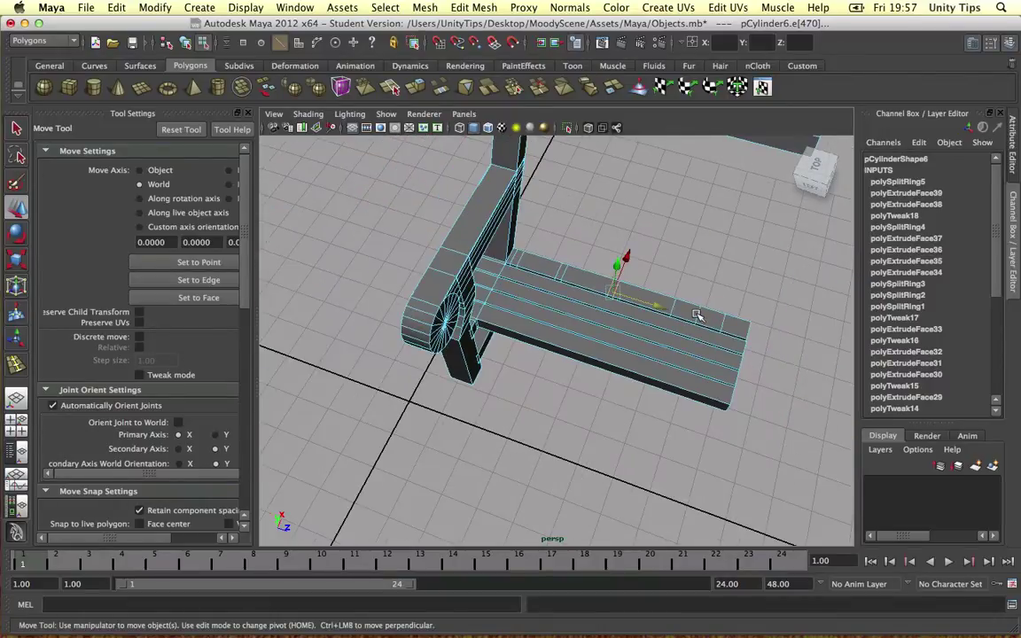
left_click(699, 316)
scroll(638, 286, "up", 6)
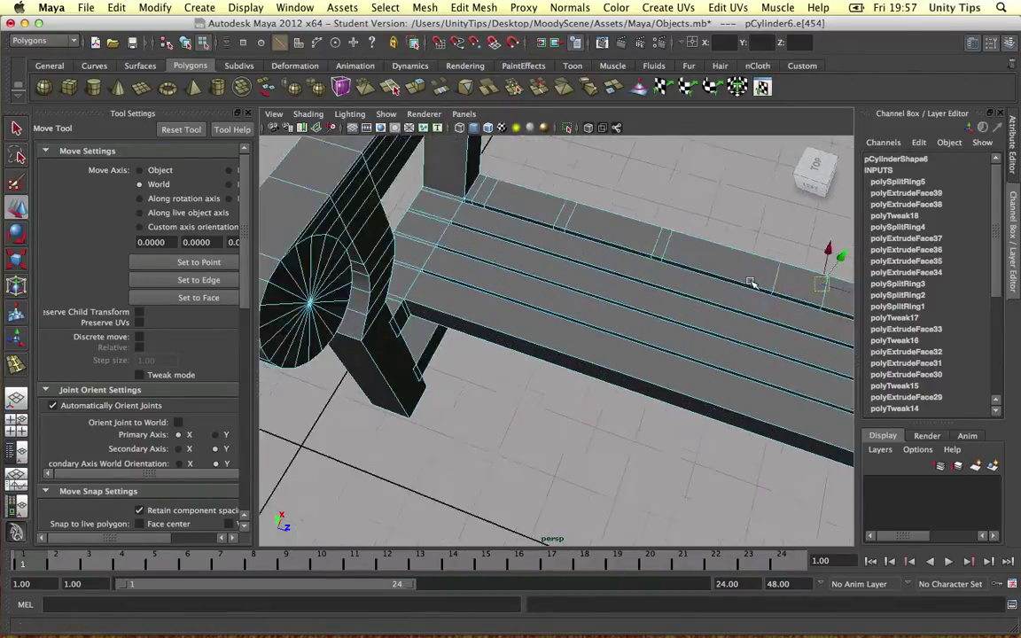
key("Left")
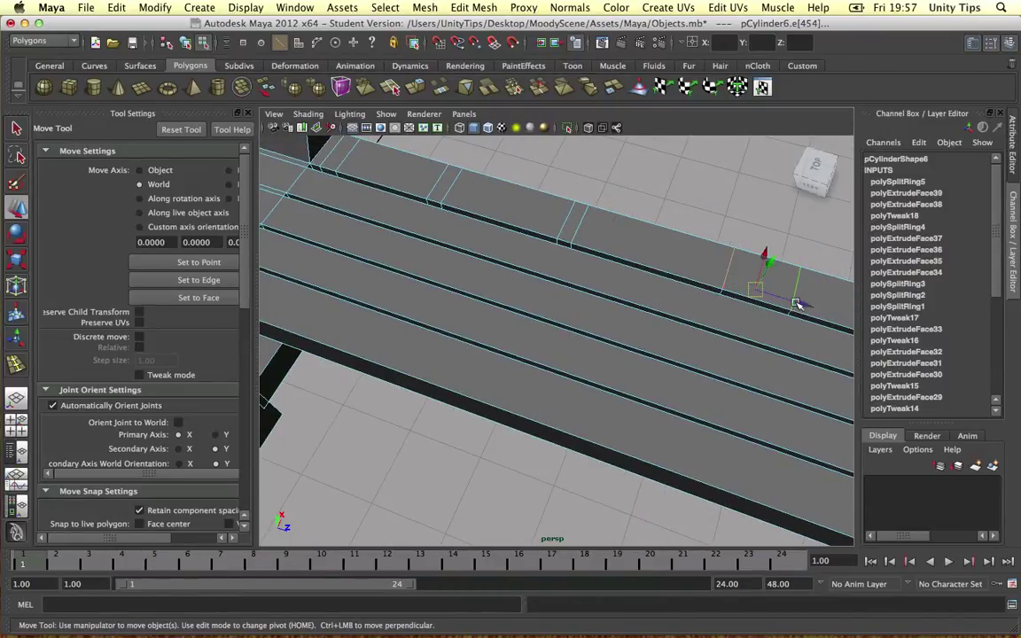
left_click_drag(796, 303, 718, 281)
left_click(774, 223)
left_click(761, 264)
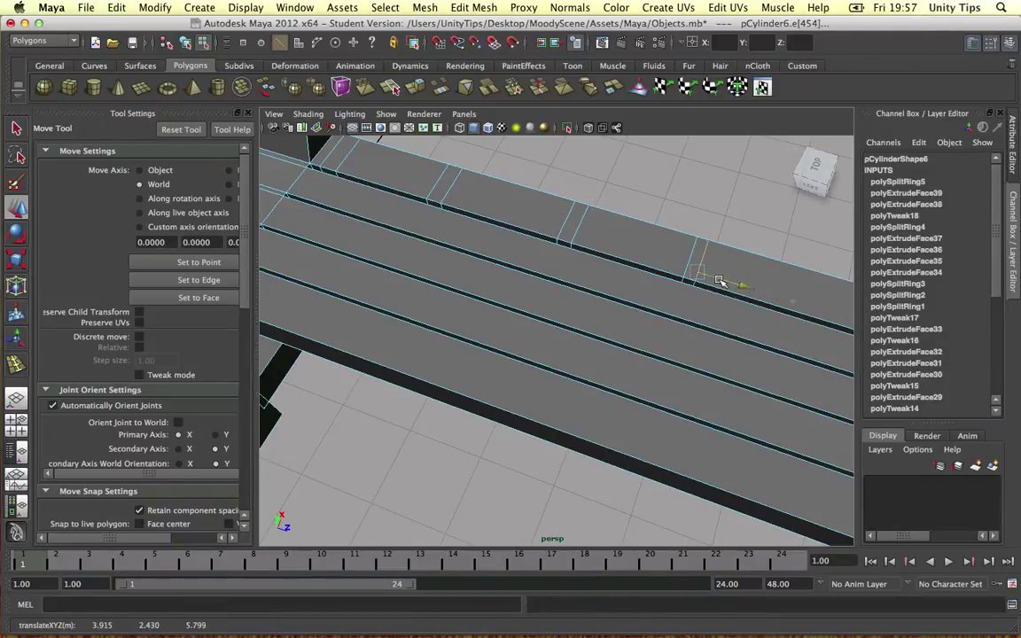
scroll(720, 282, "down", 5)
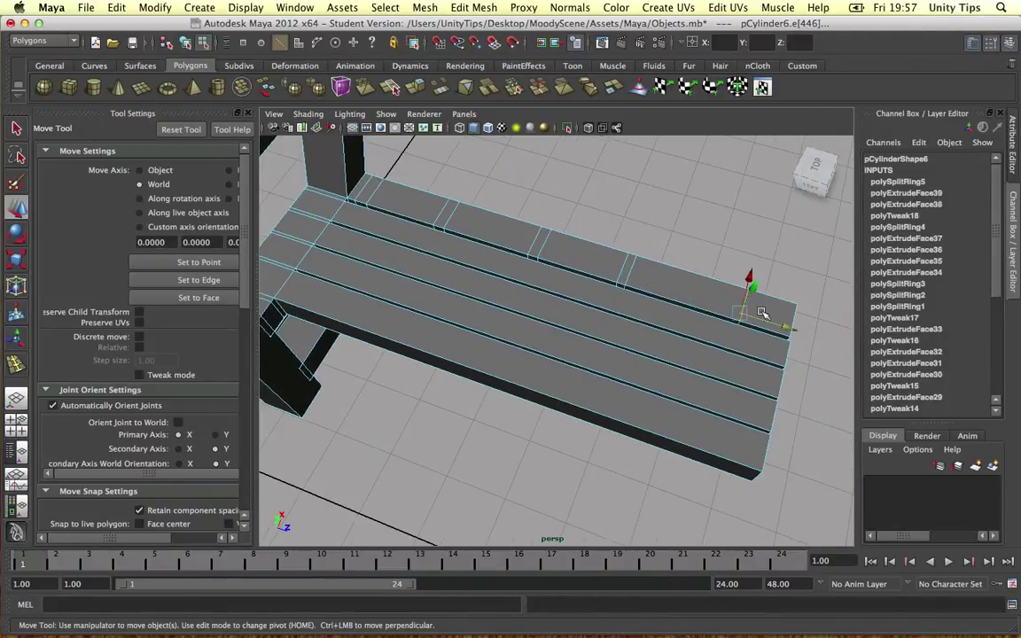
left_click(727, 312)
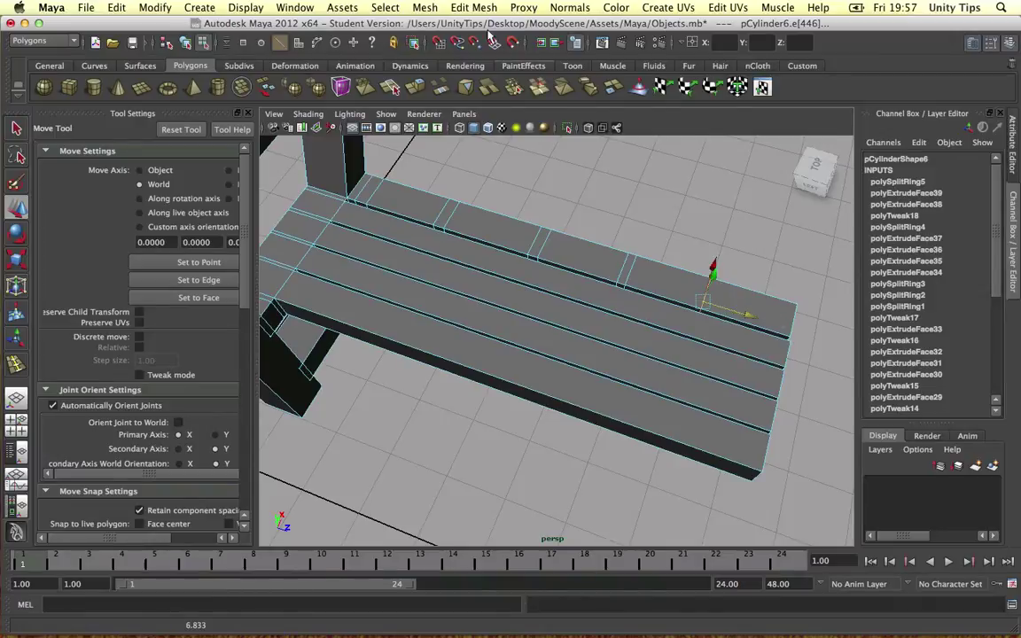
Insert one edge loop close beside the rear slat's last loop and another near the slat's free end.
left_click(262, 150)
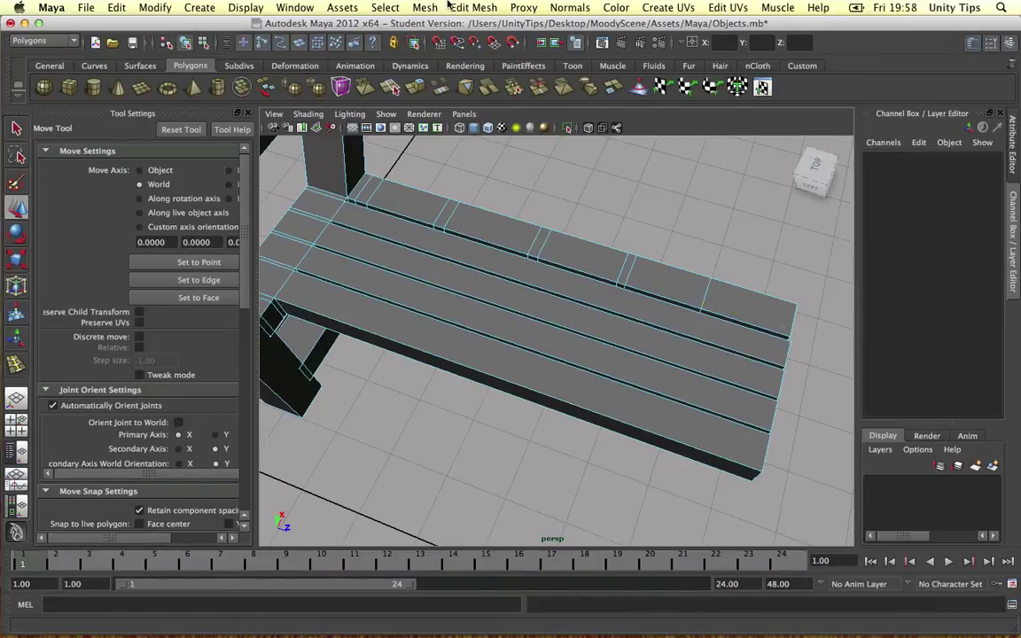
left_click(473, 7)
left_click(514, 151)
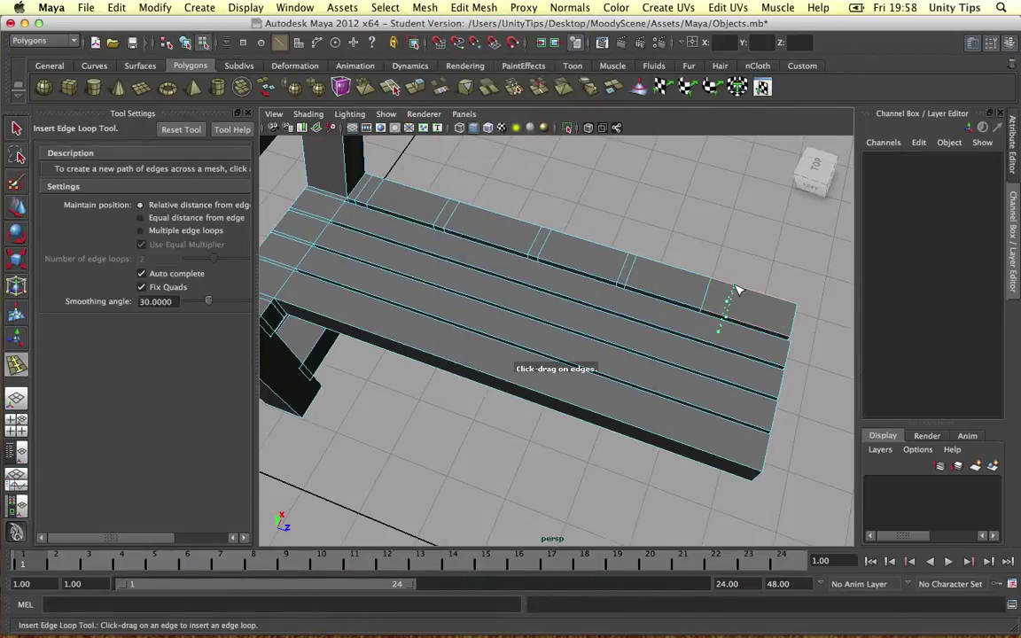
left_click_drag(734, 290, 719, 287)
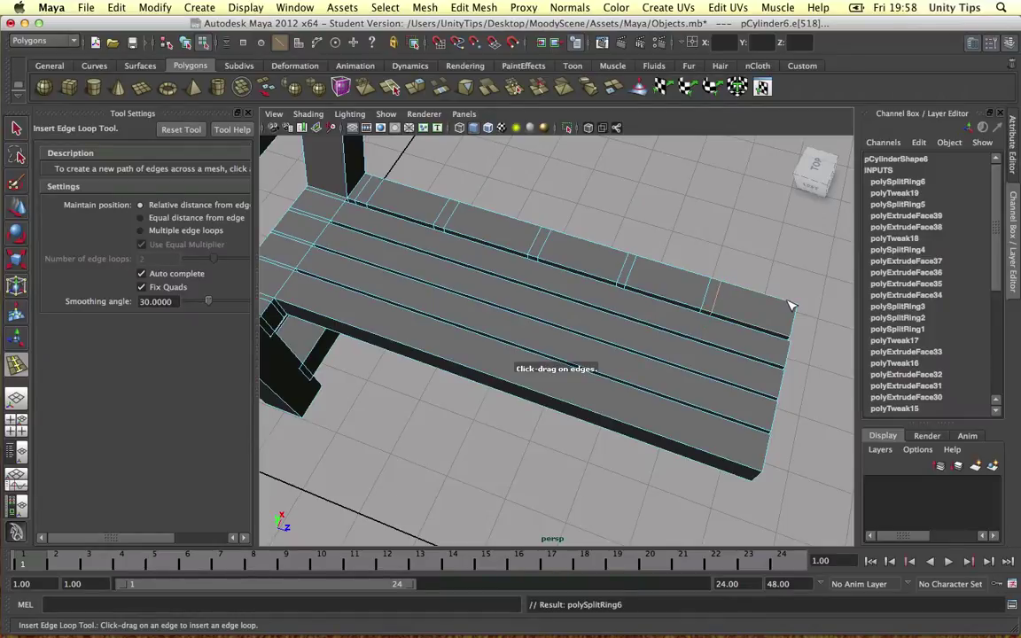
Select the five wide top faces between the narrow edge-loop pairs on the rear slat.
right_click(735, 304)
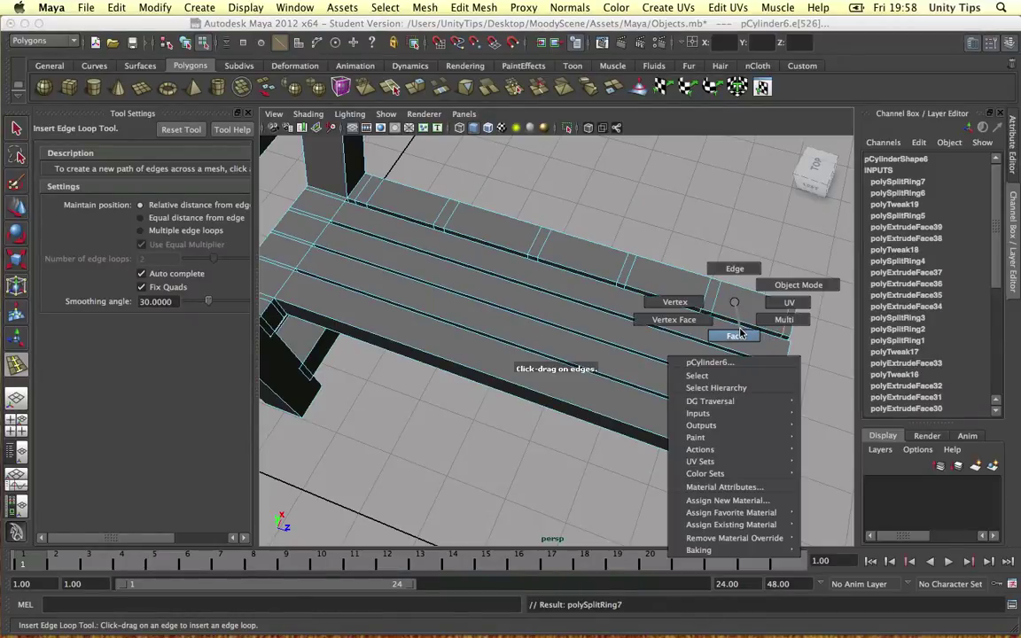
left_click(739, 335)
right_click(750, 310)
left_click(745, 336)
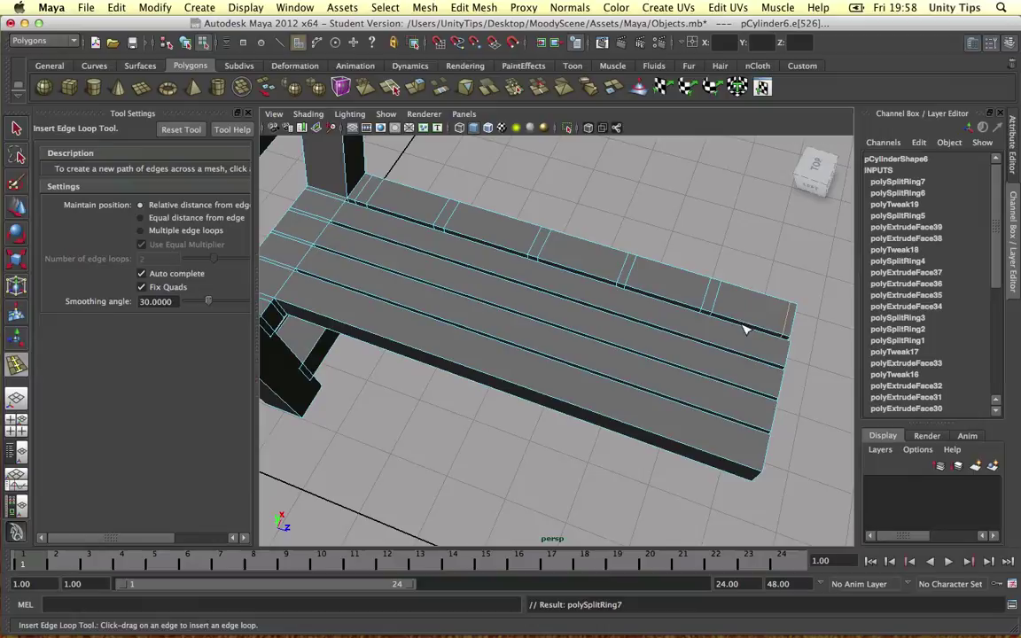
left_click(745, 315)
key("w")
left_click(582, 263, "shift")
left_click(483, 228, "shift")
left_click(413, 205, "shift")
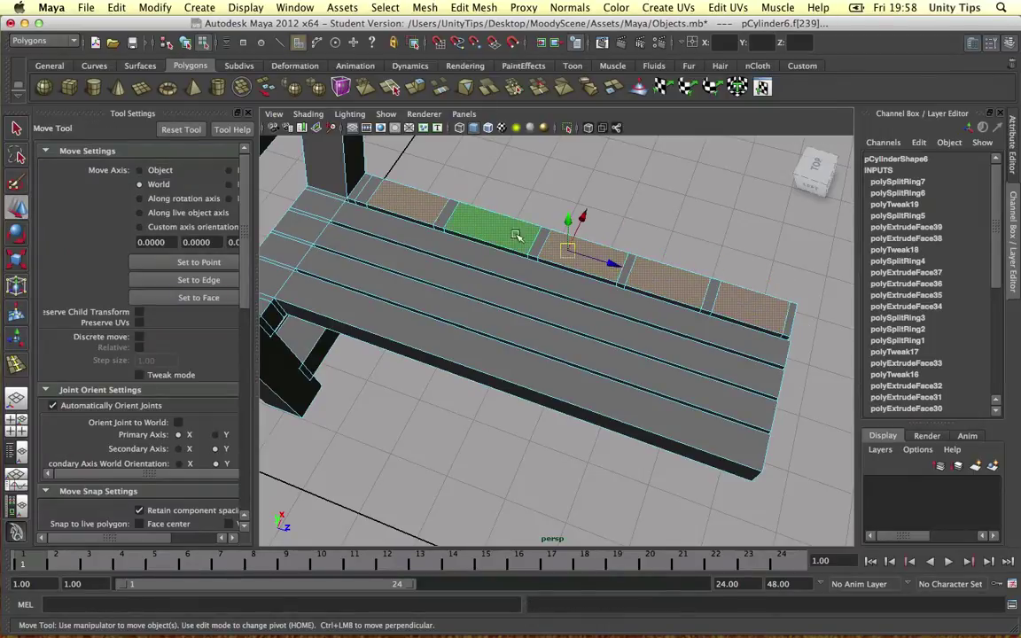
Extrude the five selected faces up to the backrest's top rail as vertical slats and return to object mode.
right_click_drag(544, 245, 544, 280, "shift")
left_click_drag(644, 265, 568, 242, "alt")
scroll(583, 266, "down", 5)
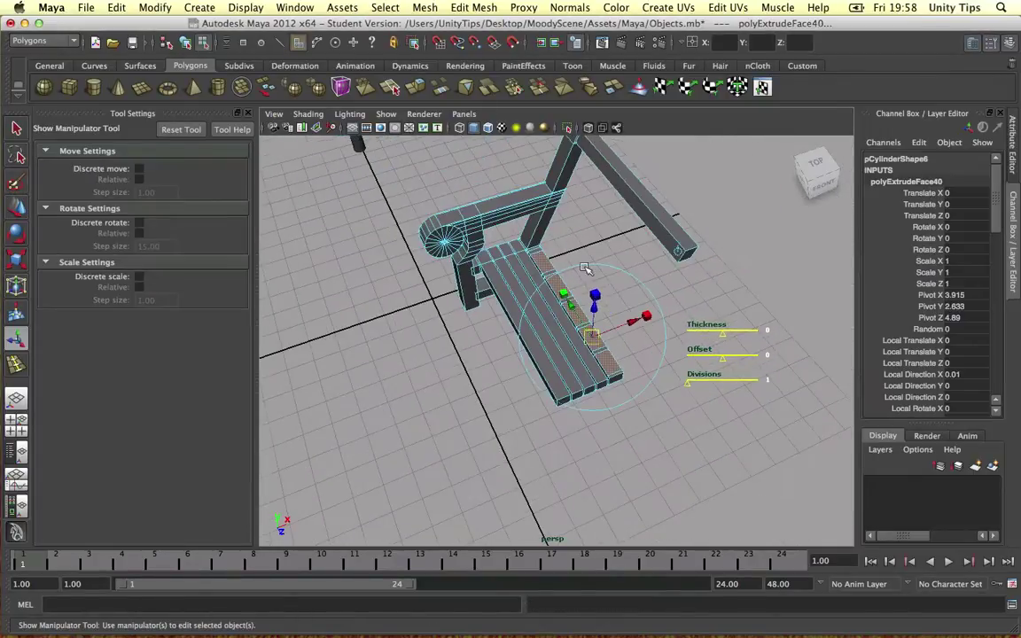
left_click_drag(592, 310, 683, 220)
left_click_drag(640, 262, 716, 255, "alt")
left_click(678, 243)
right_click_drag(597, 224, 661, 206)
left_click(700, 228)
Switch to Unity and examine the reference bench's backrest, slats and overall proportions in the scene.
key("ctrl+Left")
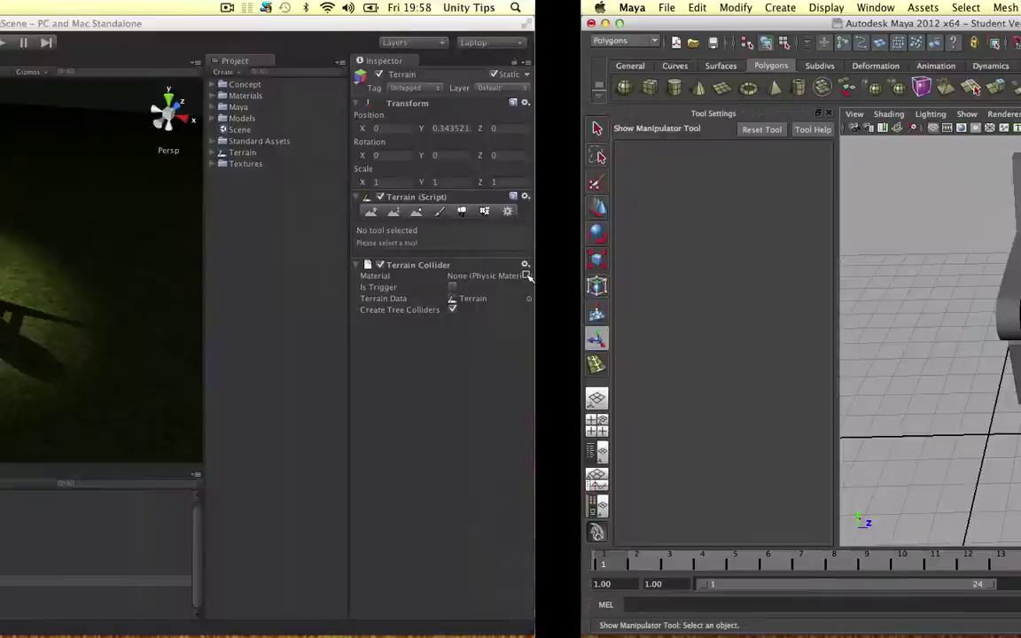
scroll(442, 262, "up", 6)
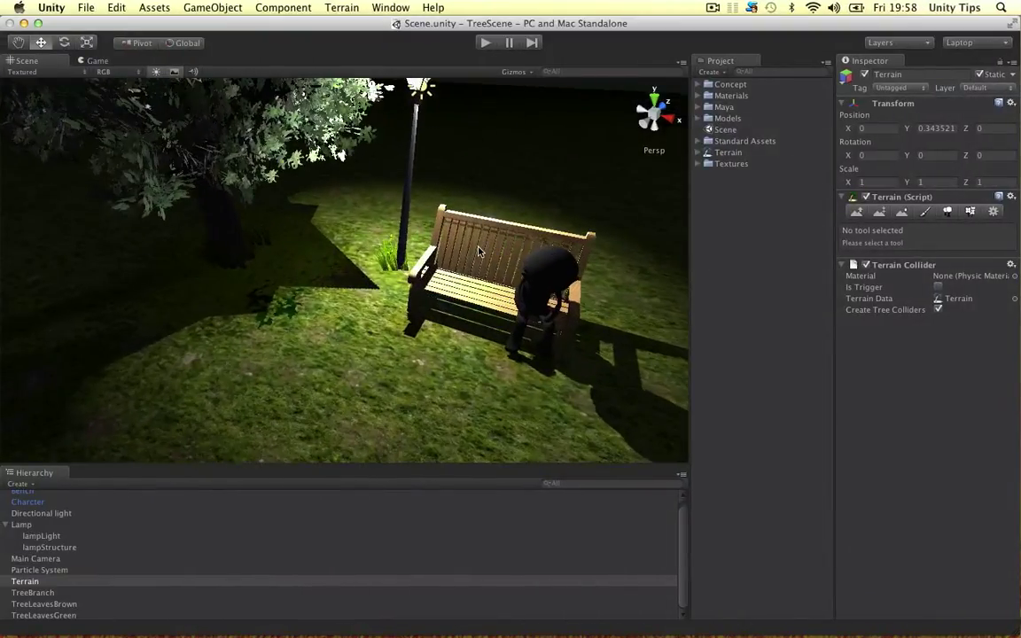
left_click(479, 252)
left_click_drag(439, 220, 545, 160, "alt")
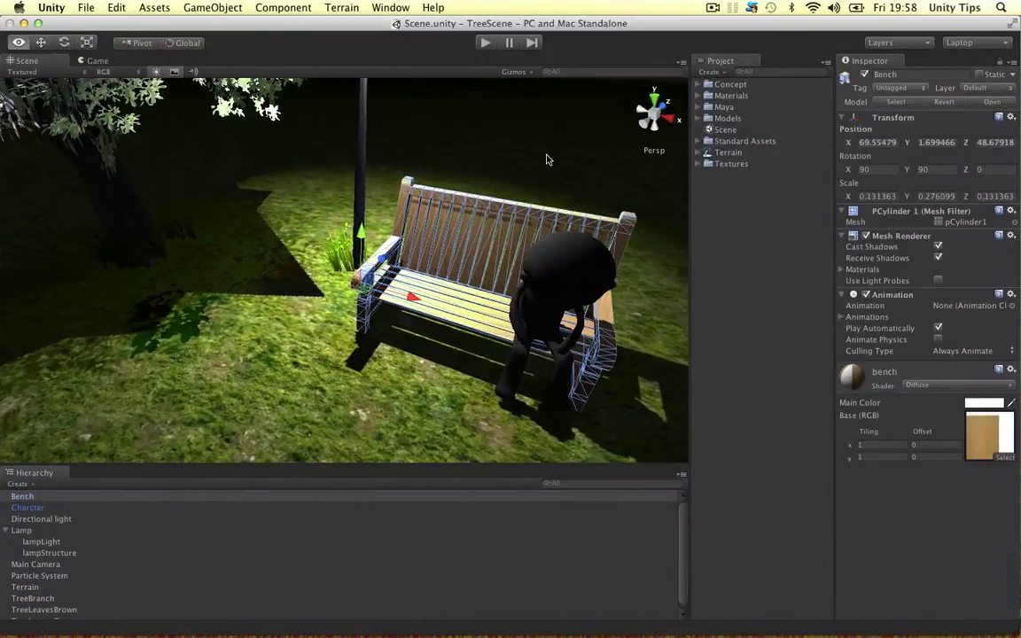
middle_click_drag(546, 159, 473, 171)
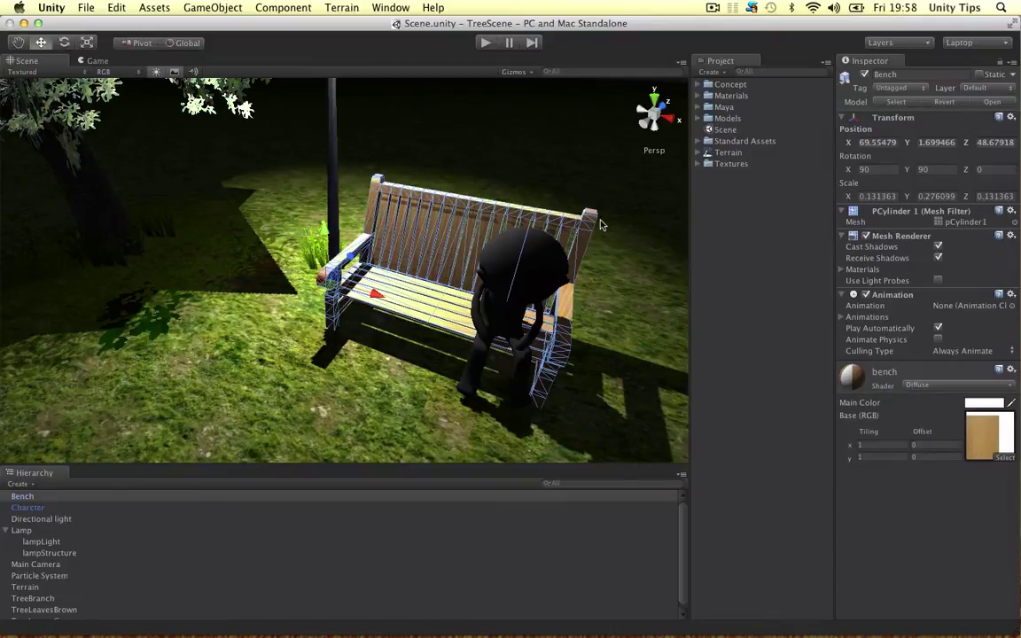
left_click(518, 154)
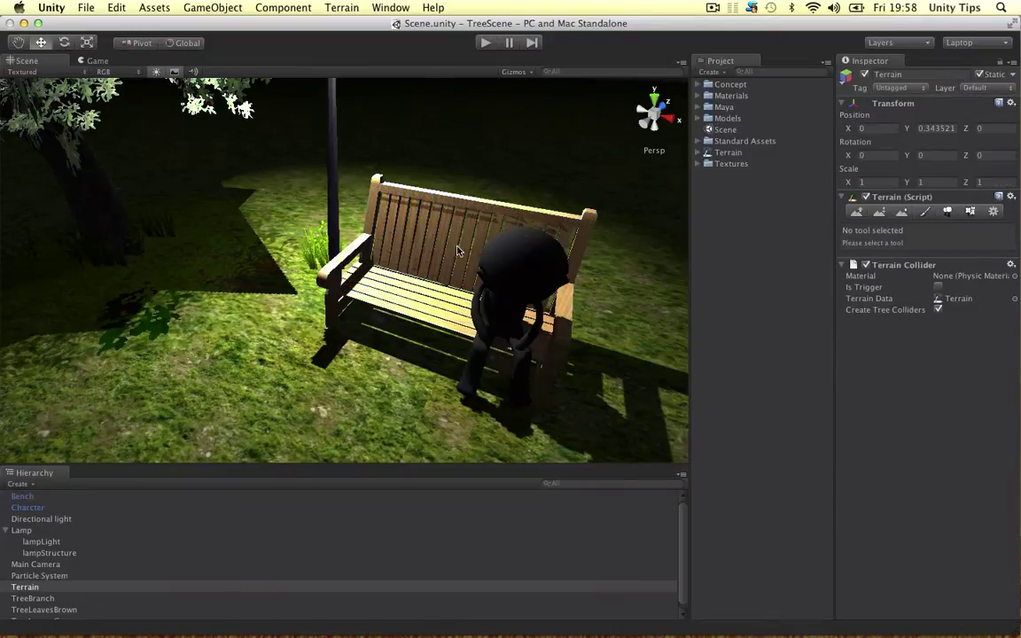
left_click_drag(458, 252, 443, 197, "alt")
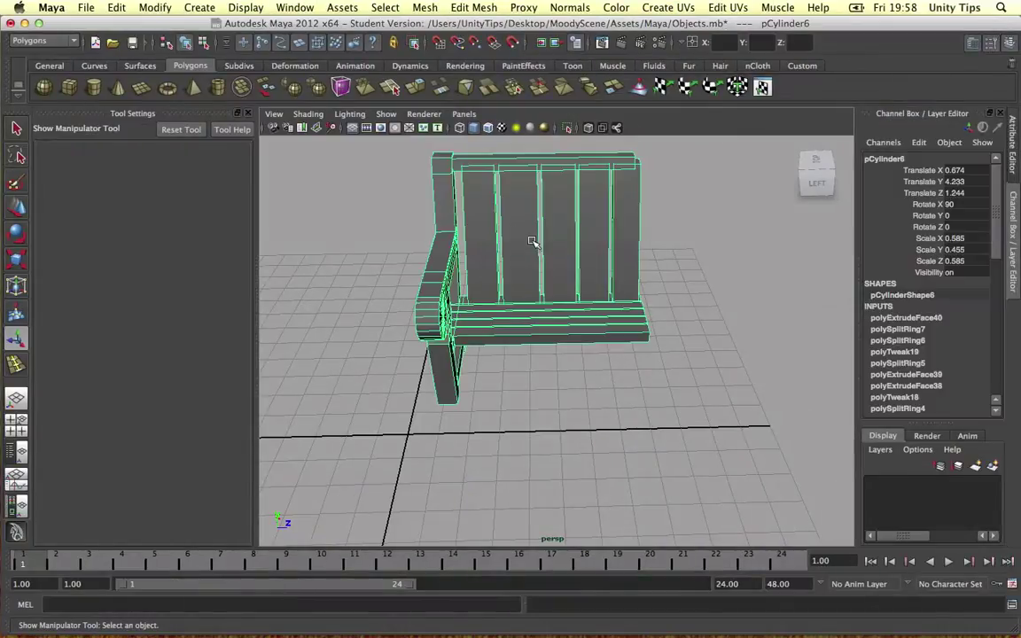
Inspect the half bench from the front and hide the Tool Settings pane to enlarge the viewport.
scroll(533, 242, "down", 5)
mouse_move(579, 250)
left_mouse_down("alt")
mouse_move(520, 208)
mouse_move(576, 232)
left_mouse_up("alt")
scroll(602, 220, "up", 6)
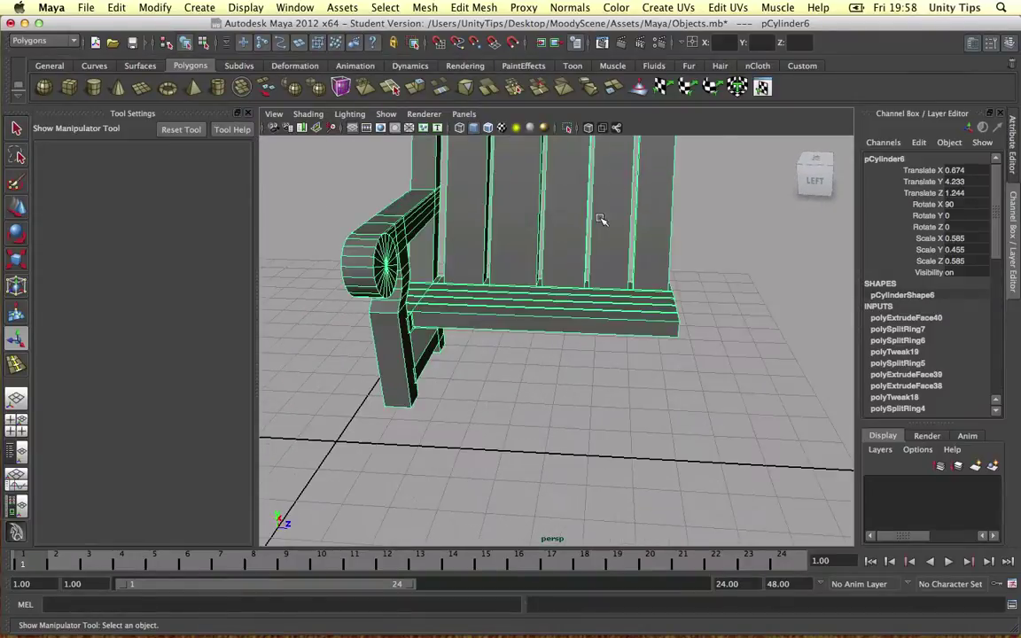
scroll(601, 220, "down", 5)
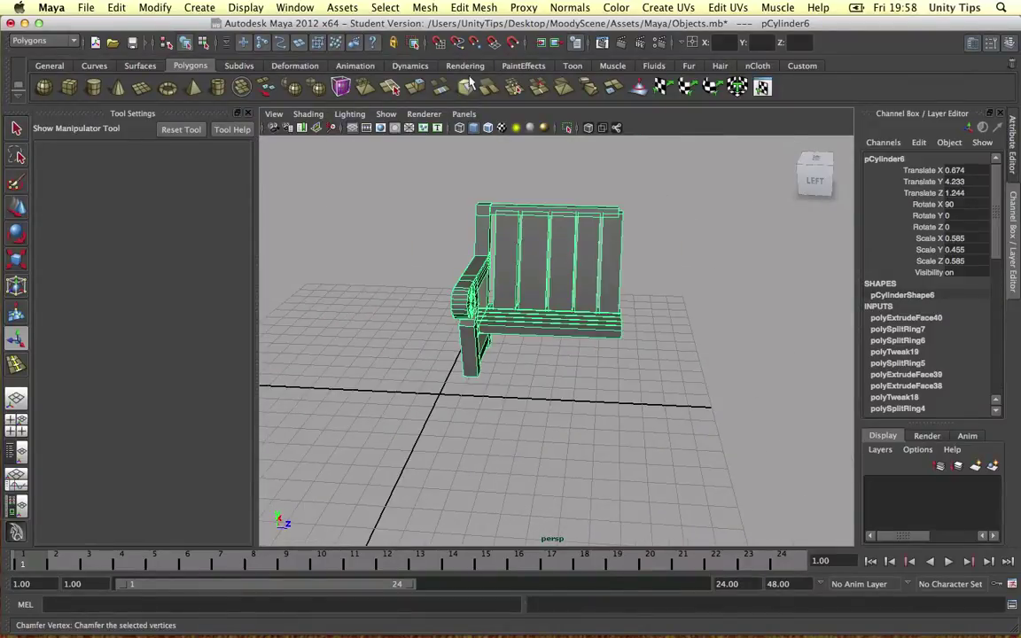
left_click(249, 113)
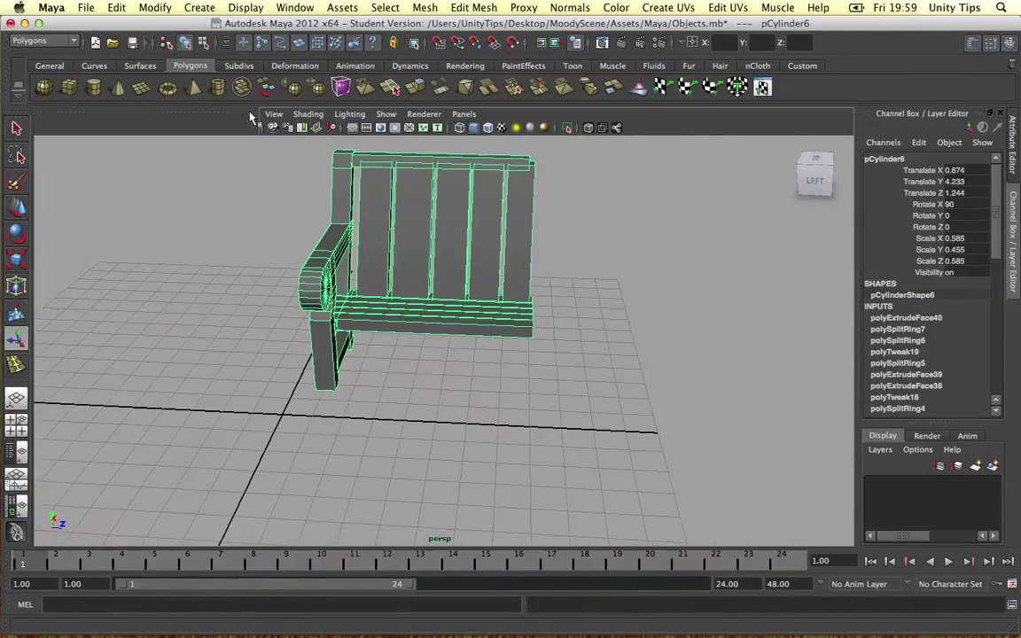
Try to mirror the half bench in the -X direction, merged with the original, and undo it.
left_click(425, 7)
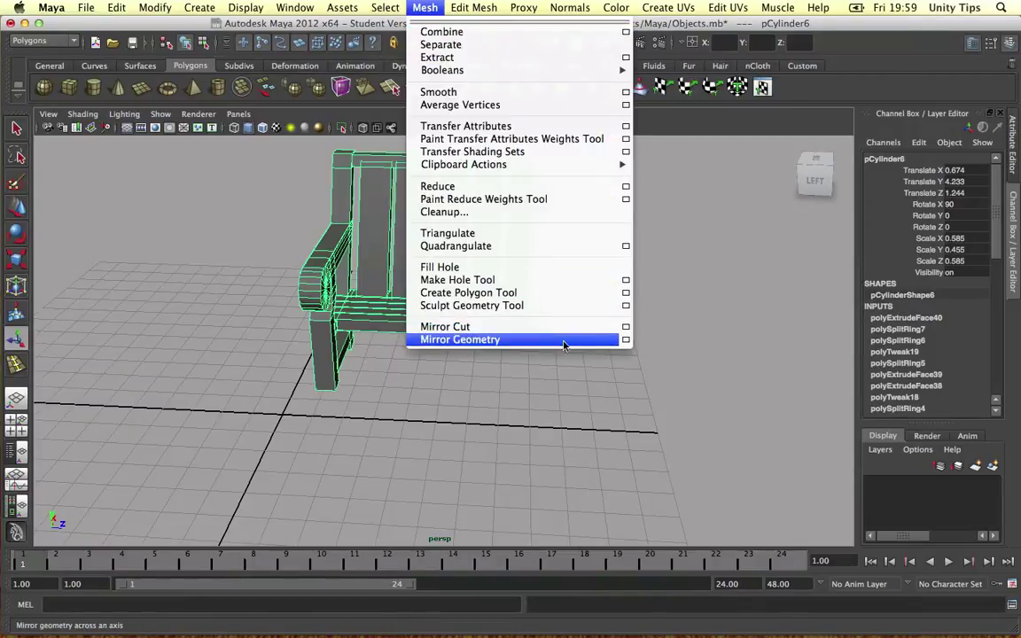
left_click(624, 341)
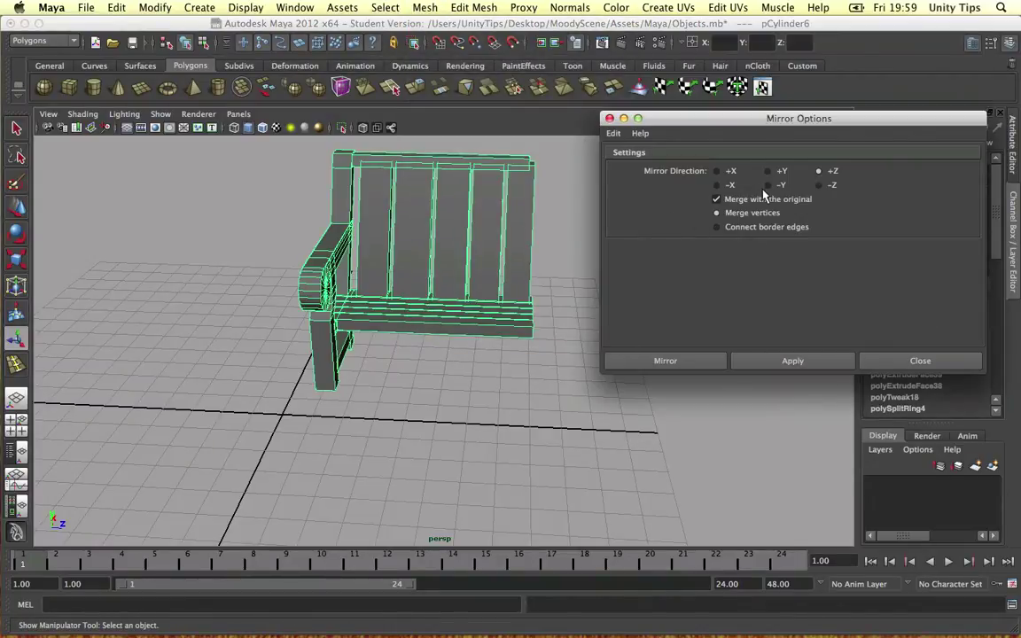
left_click(751, 361)
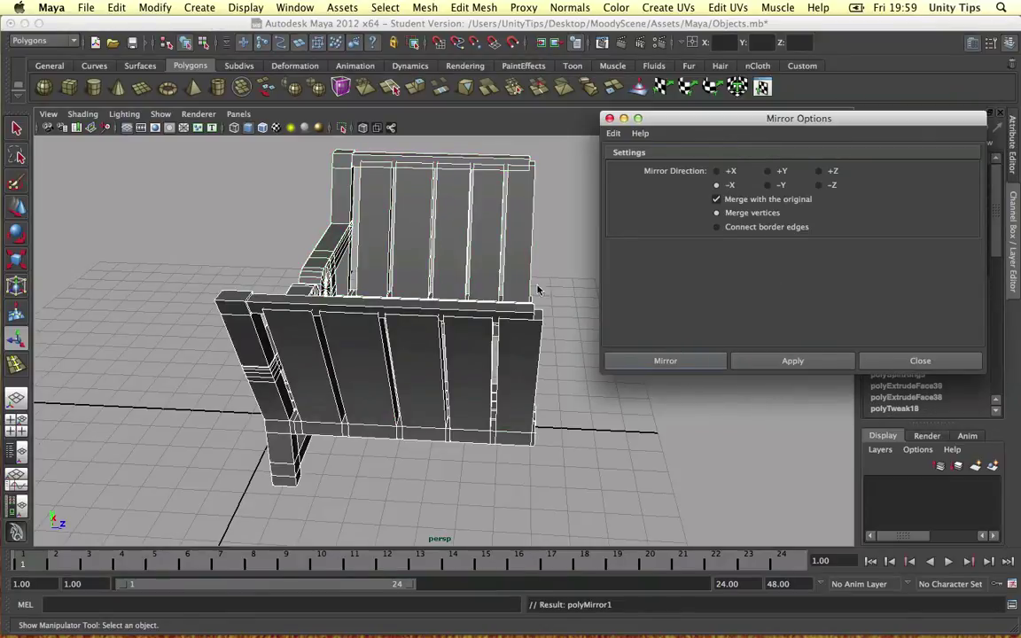
left_click_drag(538, 290, 616, 288, "alt")
key("z")
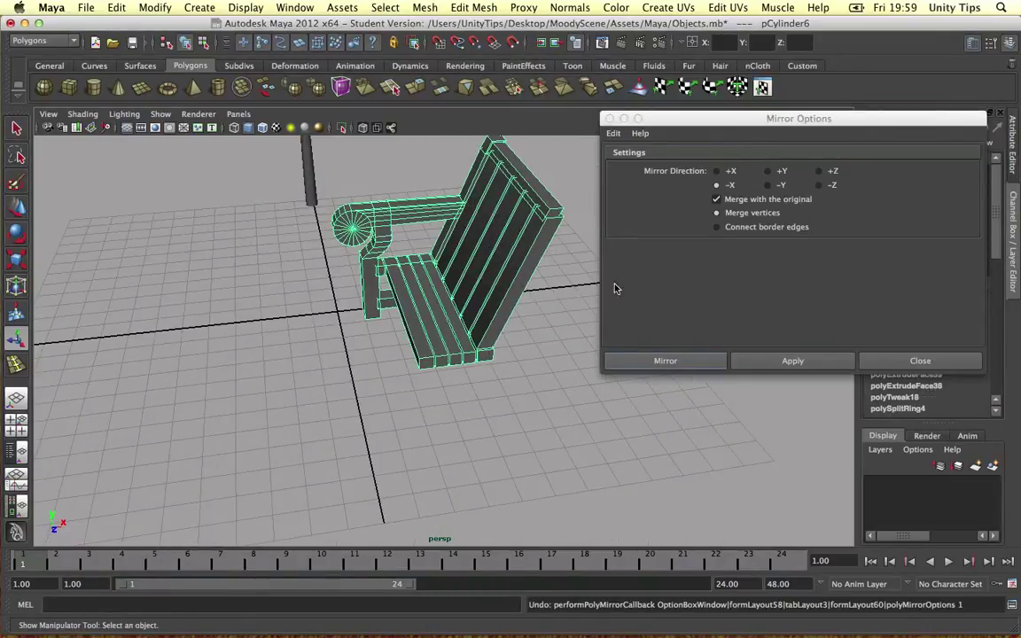
Try mirroring the half bench in the -Z direction with merged vertices, and undo it.
left_click(819, 186)
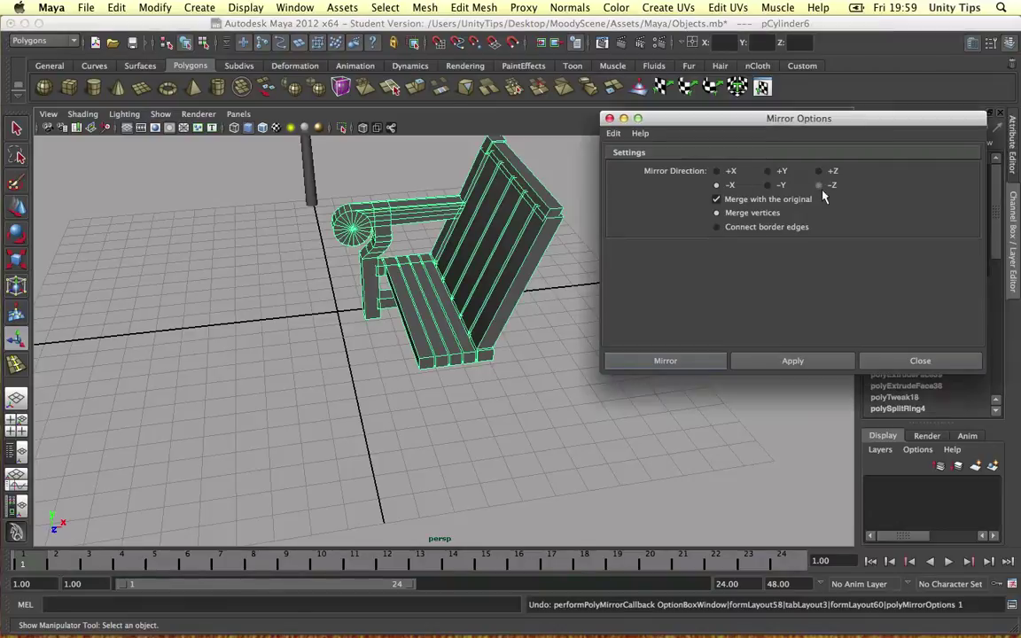
left_click(673, 361)
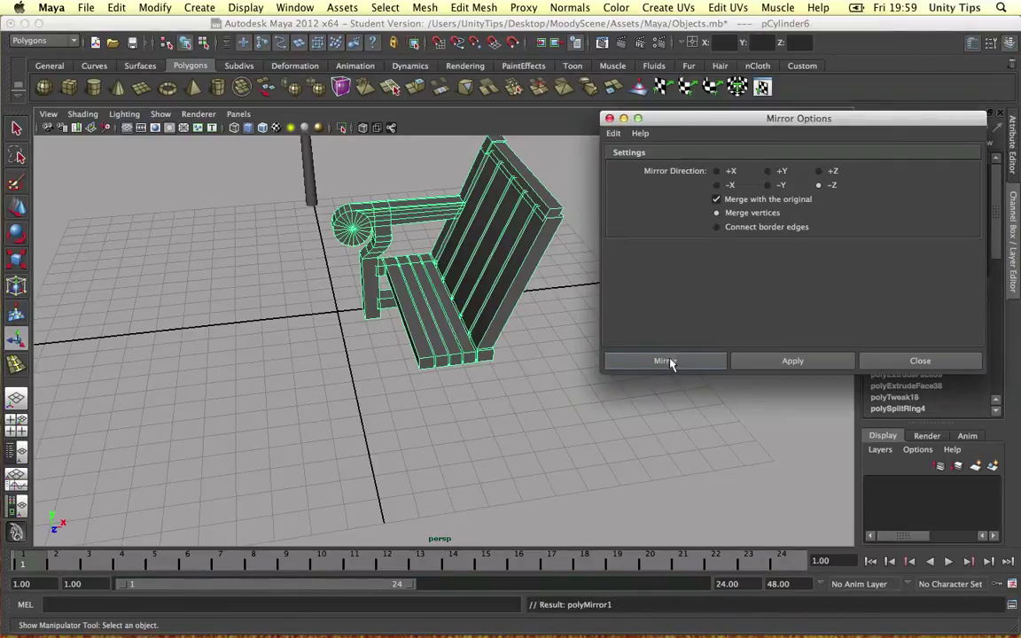
left_click_drag(672, 360, 526, 295, "alt")
key("z")
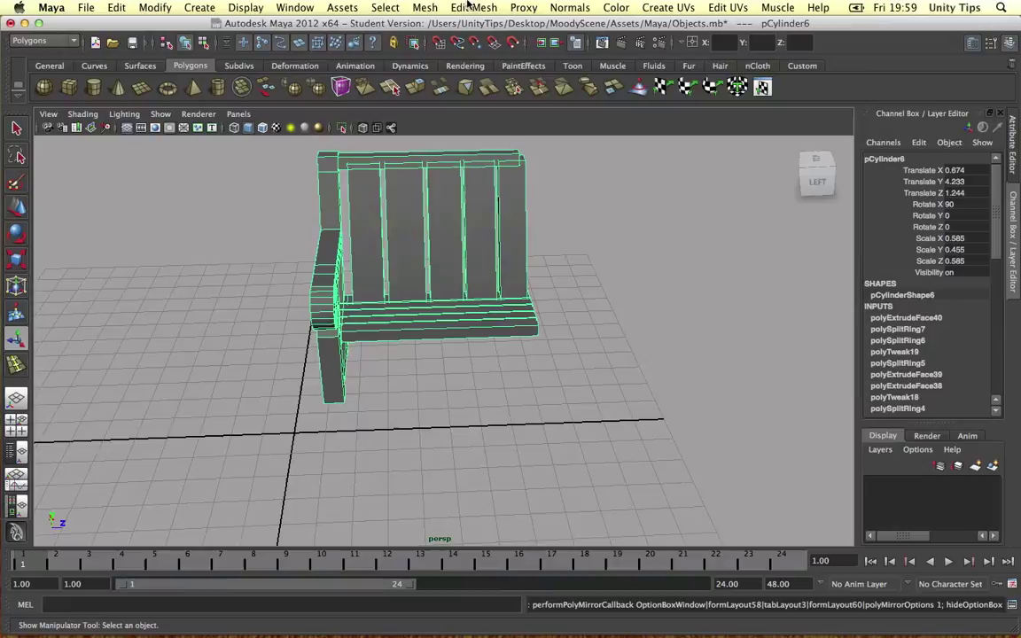
Mirror the half bench in the +Z direction across its open end, merging vertices with the original to form a full bench.
left_click(469, 8)
mouse_move(424, 7)
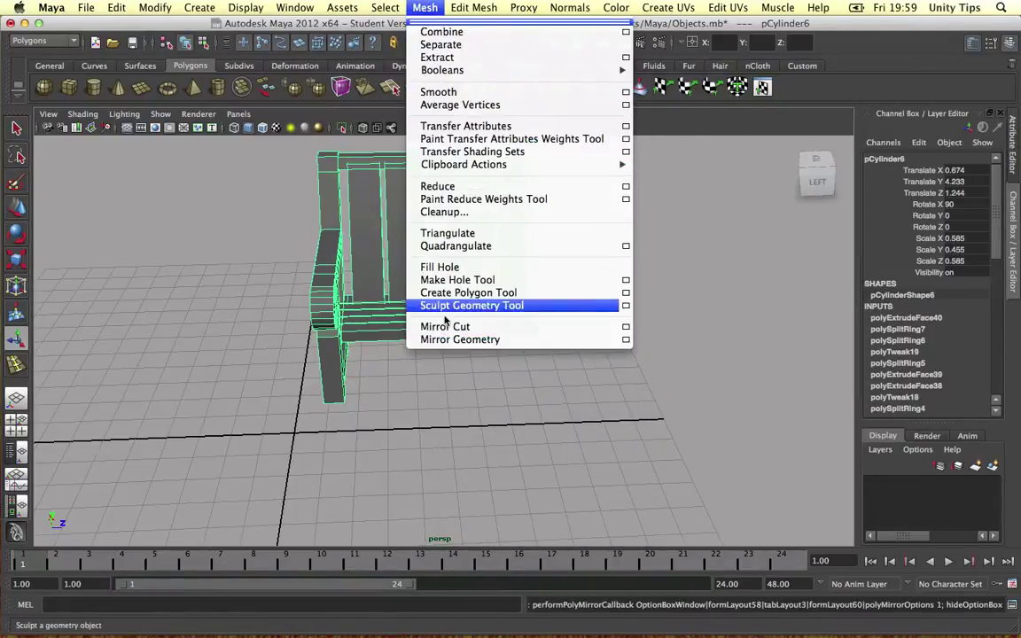
left_click(627, 341)
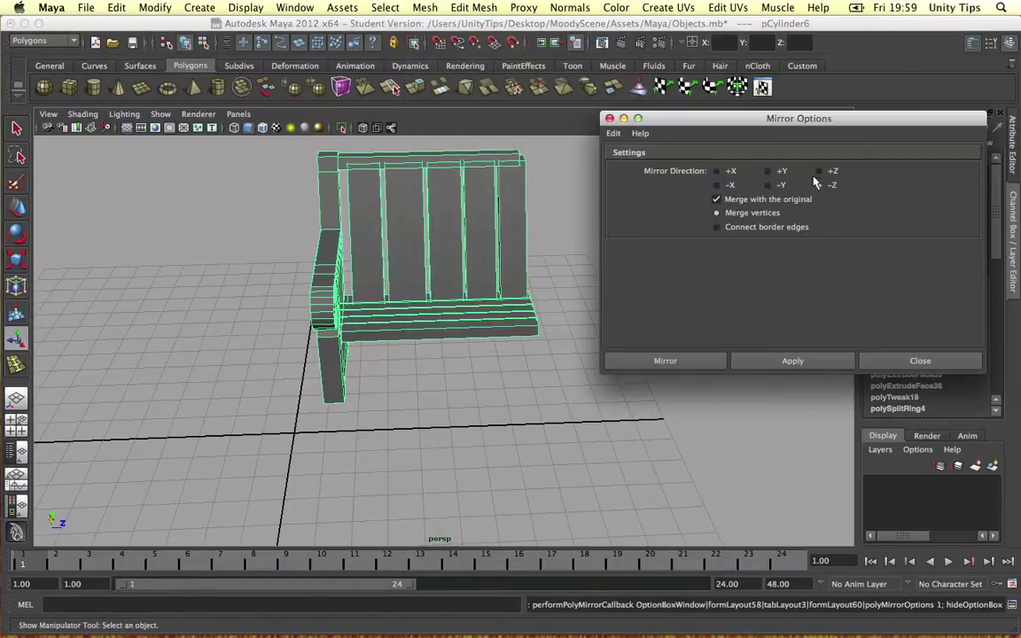
left_click(678, 360)
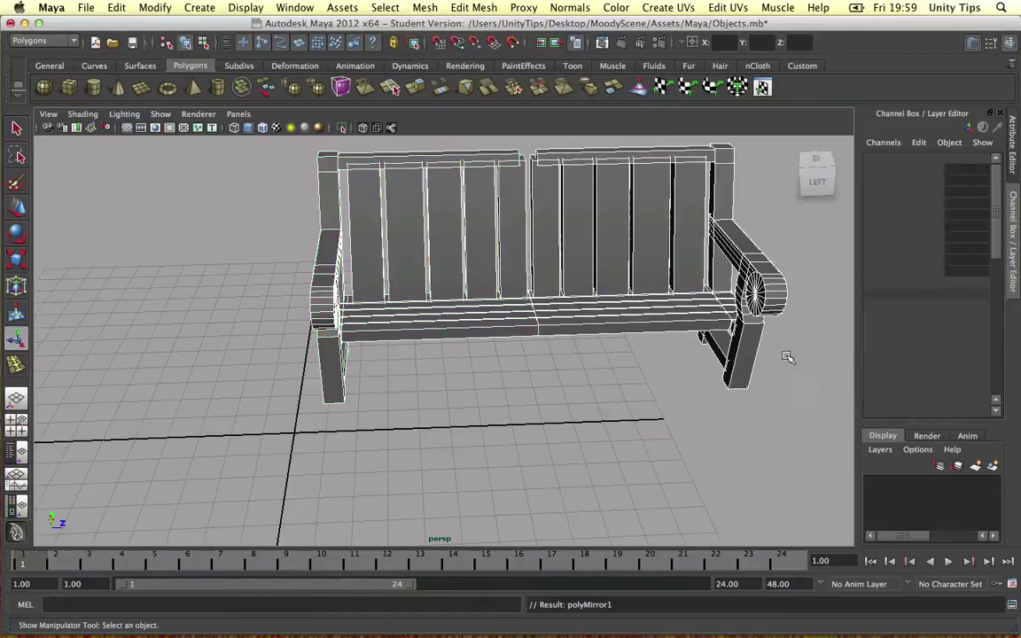
Select the vertices of the bench's mirrored half and examine the seam between the two halves up close.
left_click_drag(646, 233, 559, 208, "alt")
right_click_drag(574, 223, 637, 269)
right_click(635, 212)
right_click_drag(589, 207, 585, 210)
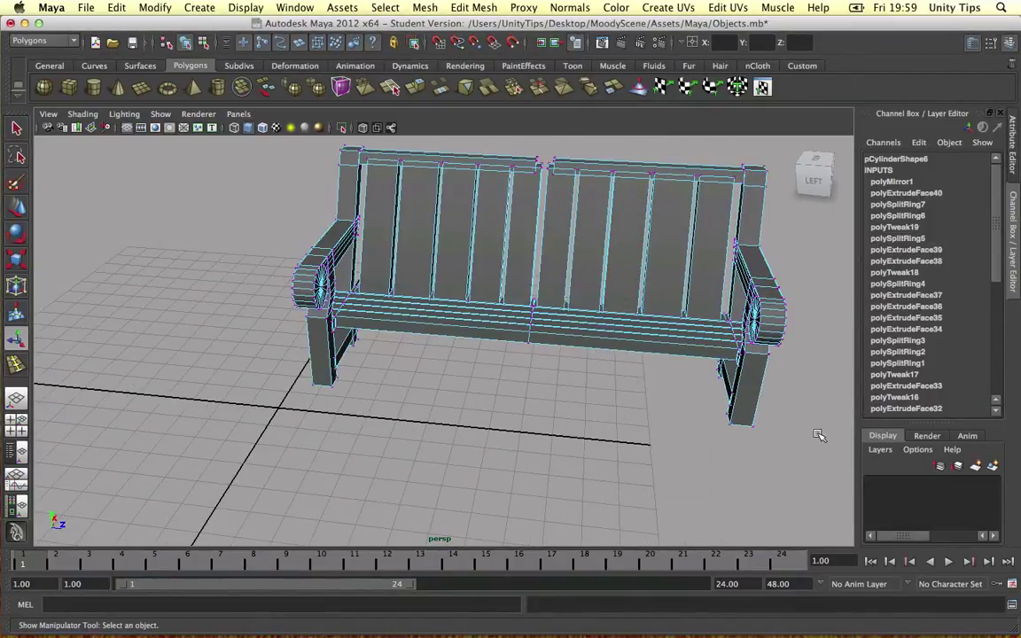
left_click_drag(544, 136, 546, 137)
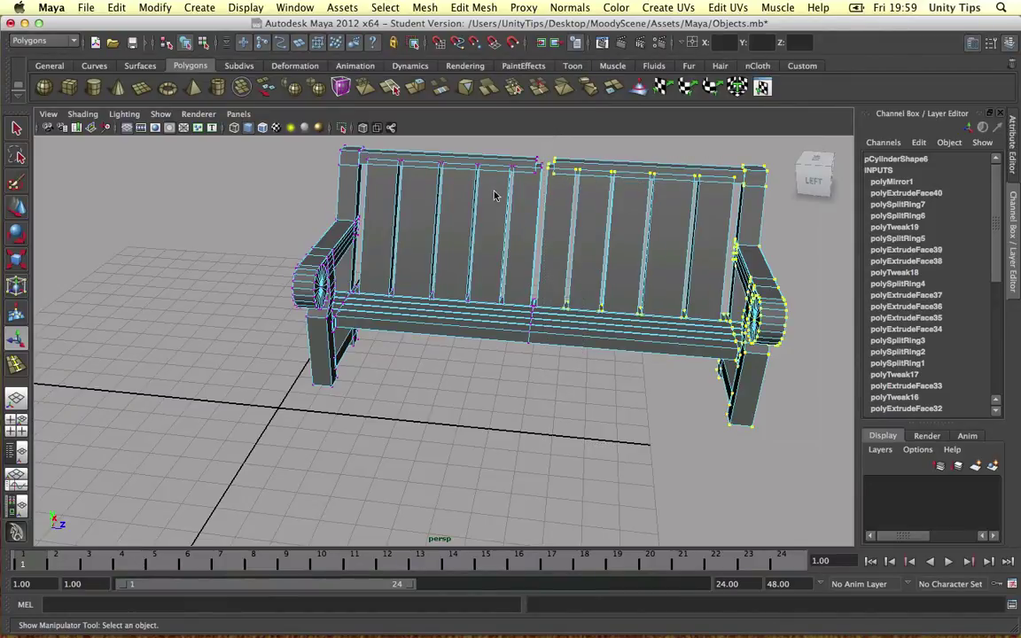
left_click_drag(495, 195, 538, 354, "alt")
right_click_drag(538, 354, 506, 360, "alt")
left_click_drag(506, 360, 519, 383, "alt")
scroll(532, 346, "up", 10)
scroll(457, 360, "down", 10)
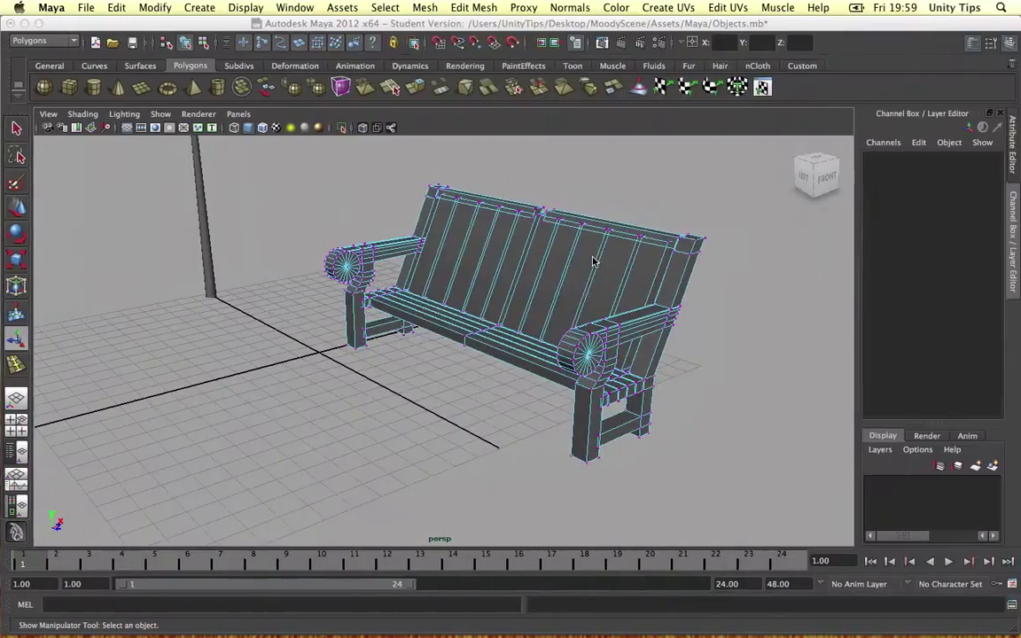
Return to object mode, check the complete bench beside the lamp post, and leave nothing selected.
left_click_drag(588, 265, 485, 306, "alt")
scroll(485, 306, "down", 5)
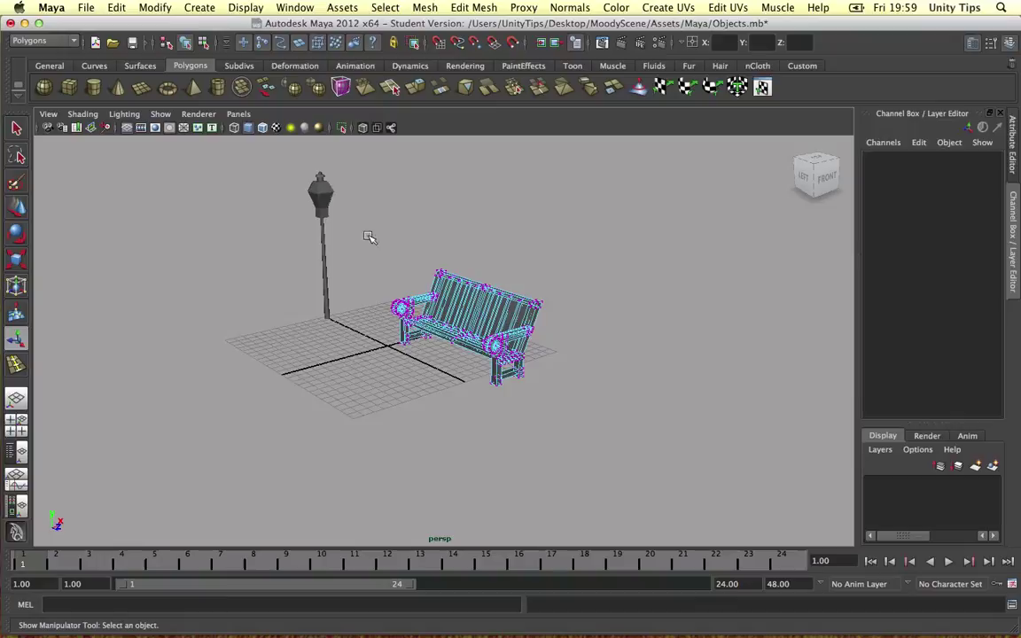
left_click_drag(366, 354, 369, 357)
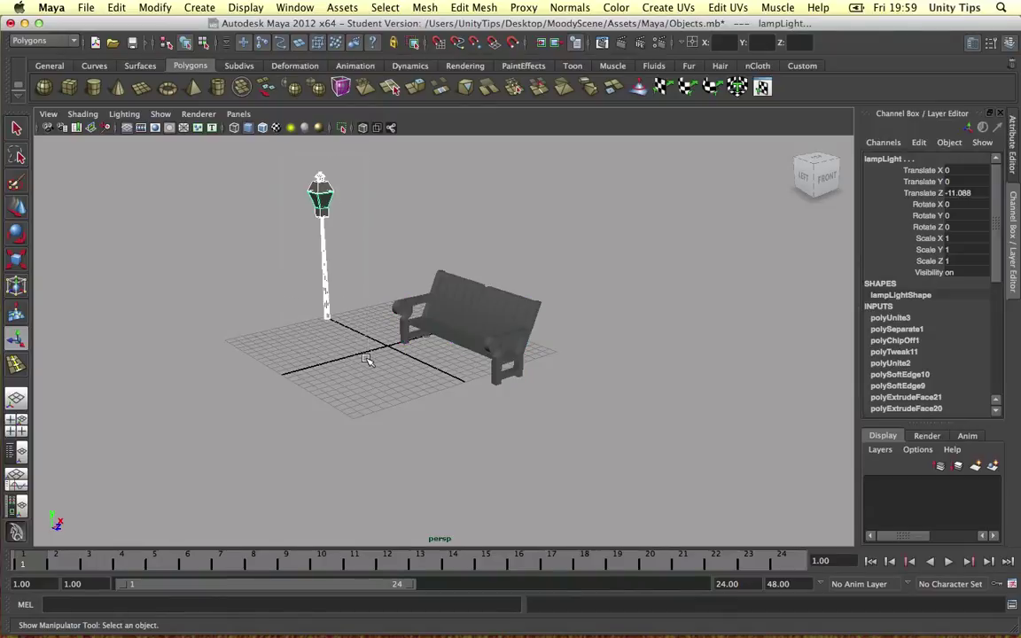
left_click(369, 344)
mouse_move(384, 241)
left_mouse_down("alt")
mouse_move(460, 262)
mouse_move(483, 252)
mouse_move(382, 245)
left_mouse_up("alt")
left_click_drag(569, 380, 572, 383)
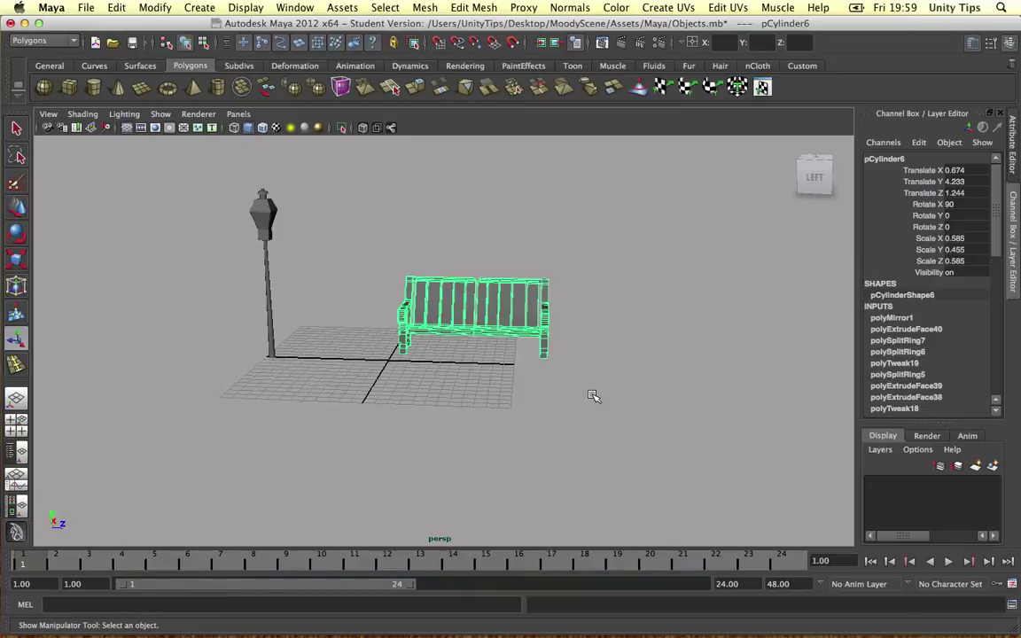
left_click(593, 396)
scroll(539, 347, "up", 2)
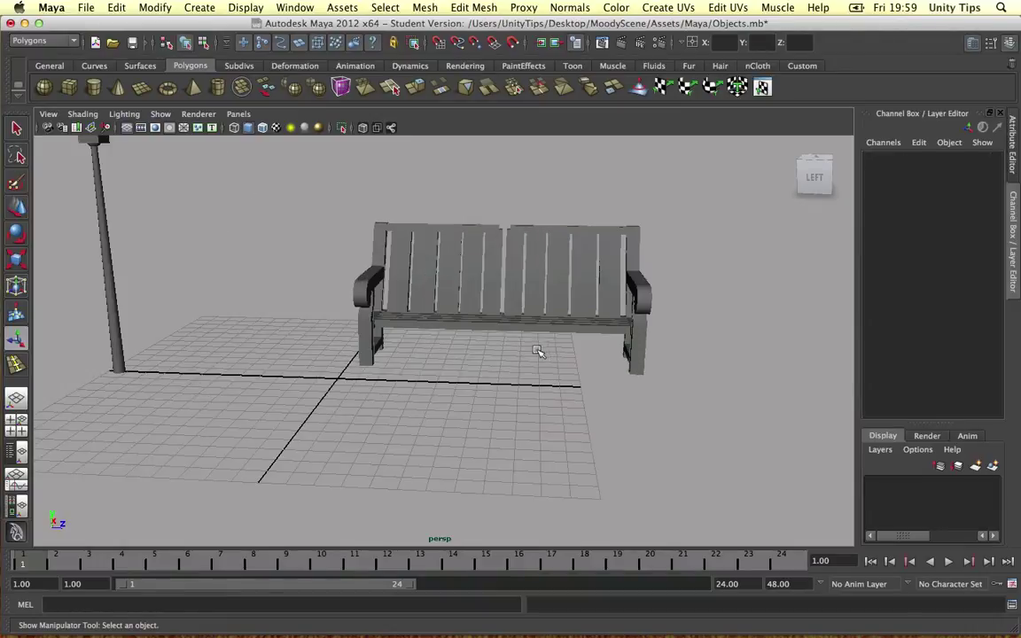
Switch to Unity and examine the reference bench with the seated character, lamp and tree in the scene.
key("ctrl+Left")
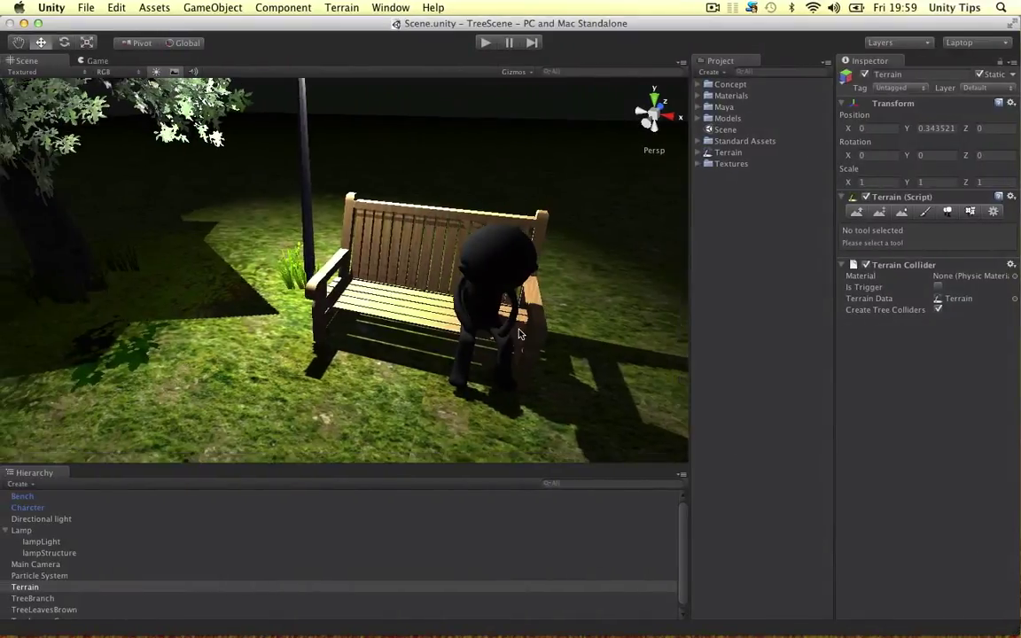
left_click(519, 334)
left_click_drag(519, 334, 491, 296, "alt")
scroll(491, 296, "down", 6)
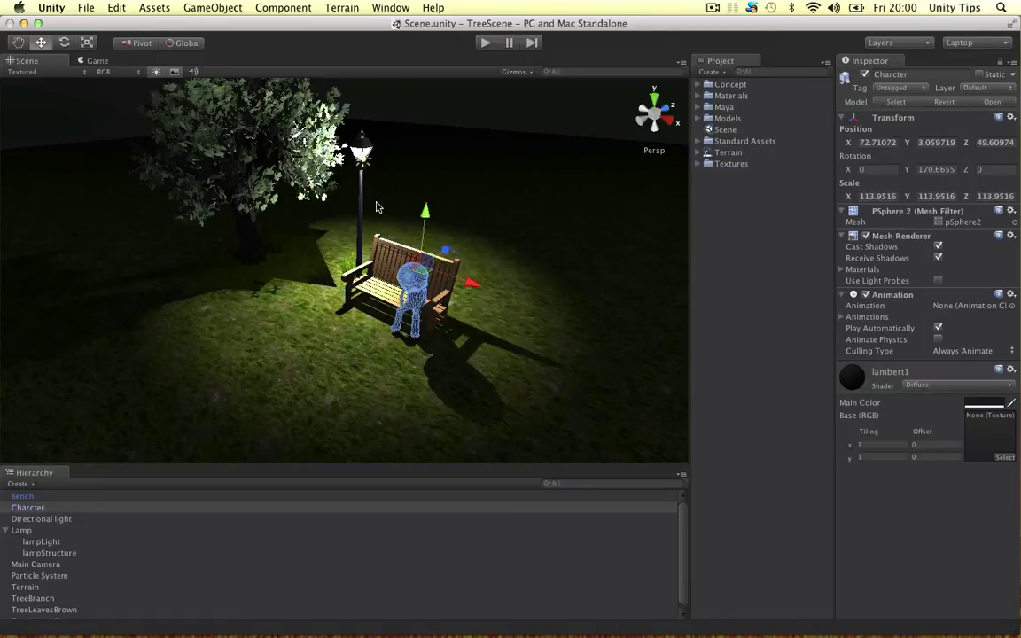
left_click(501, 139)
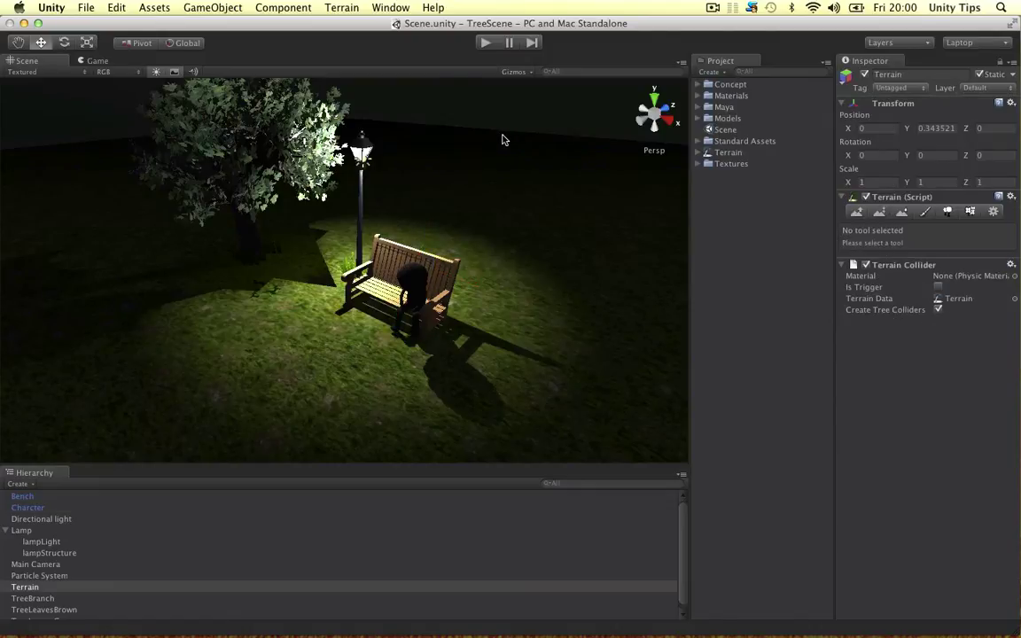